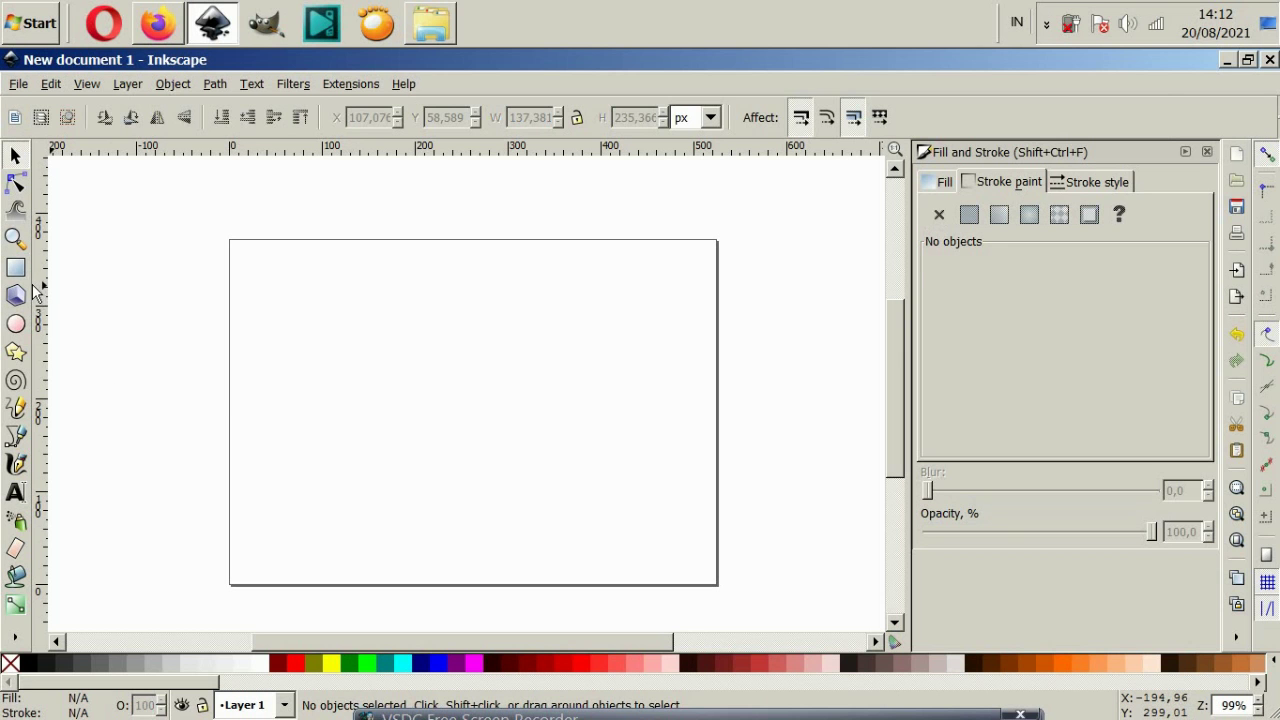
- Draw a black rectangle near the page centre and shift it slightly down
left_click(16, 268)
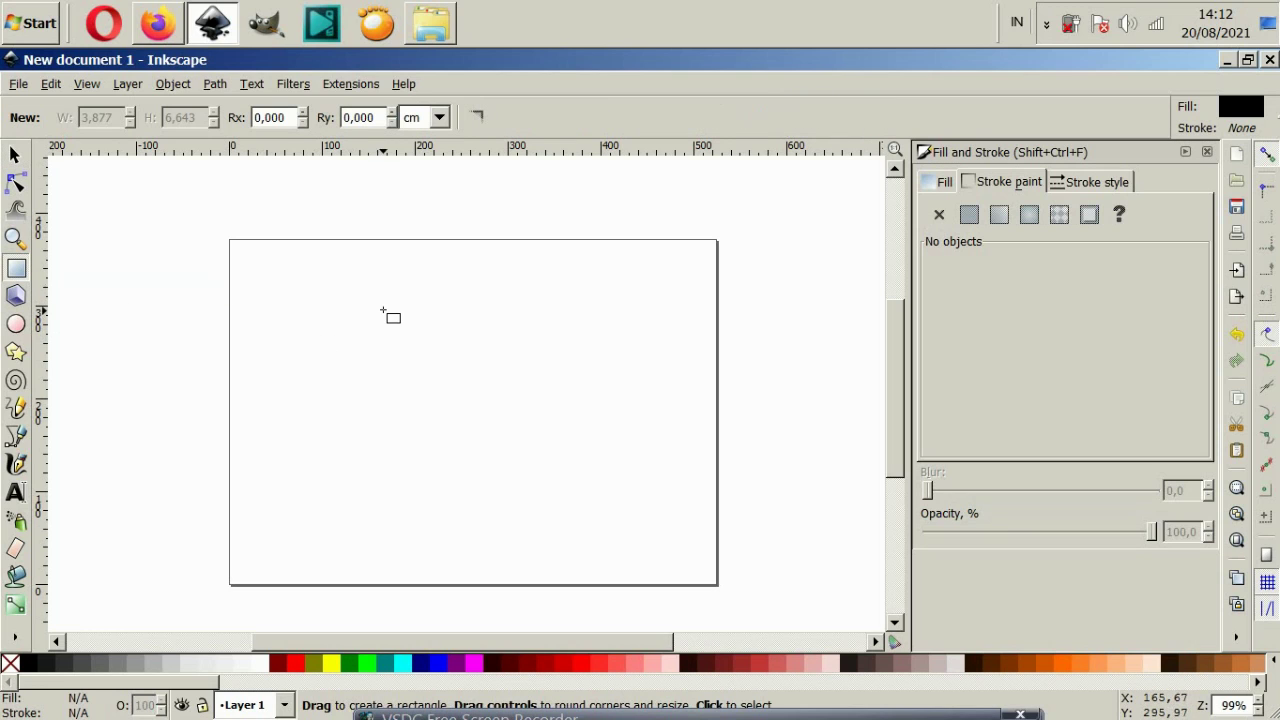
mouse_move(385, 307)
left_mouse_down()
mouse_move(533, 509)
mouse_move(524, 495)
left_mouse_up()
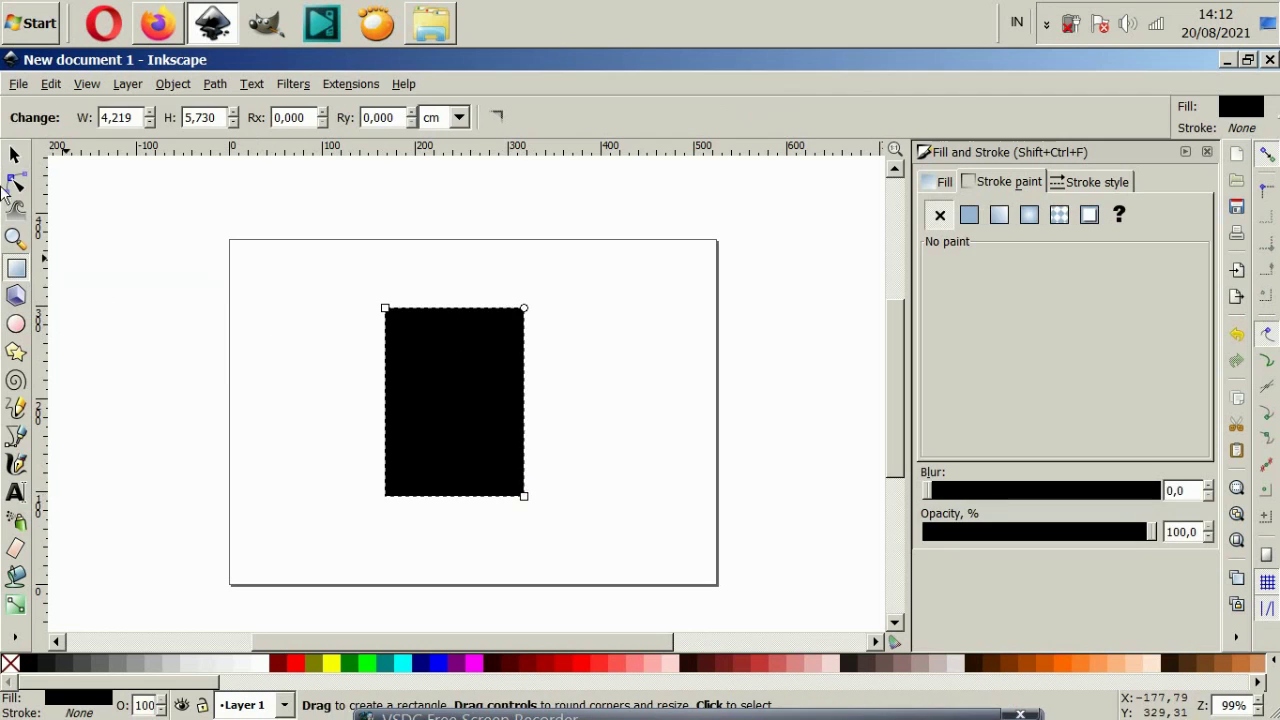
left_click(15, 155)
left_click_drag(464, 371, 464, 392)
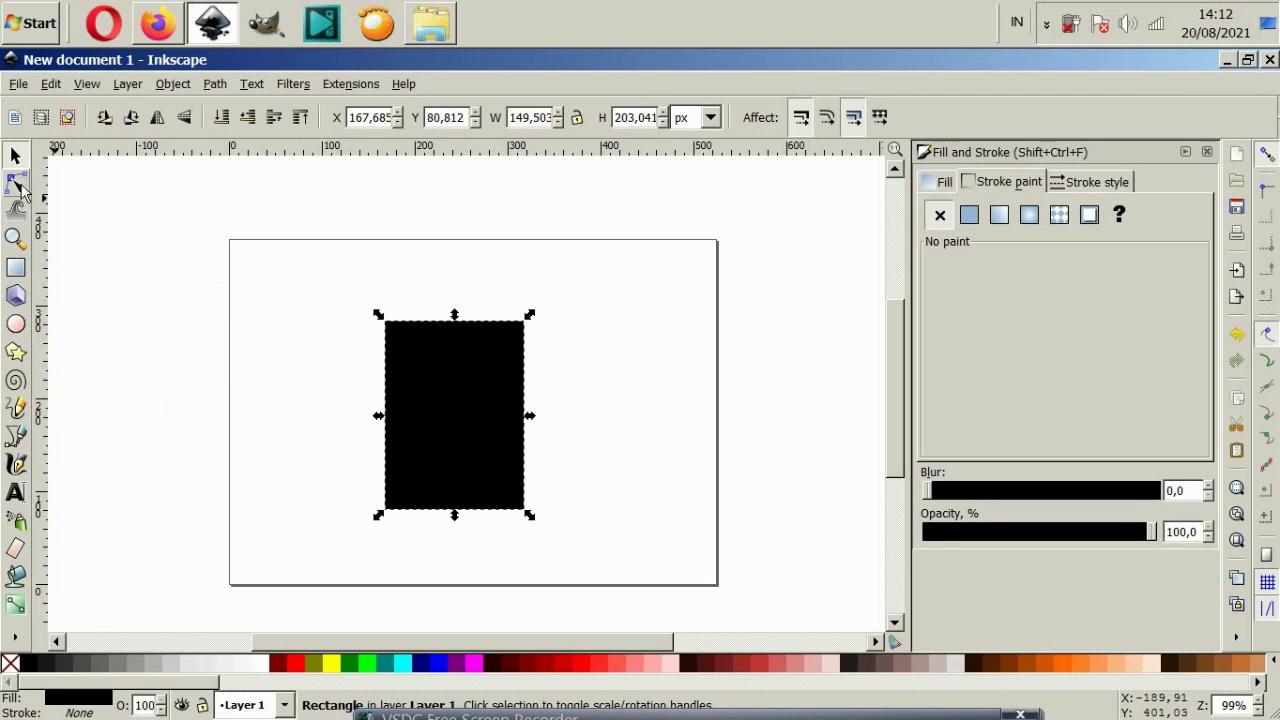
- Round the black rectangle's corners strongly to form the cup body
left_click(17, 185)
mouse_move(527, 330)
left_mouse_down()
mouse_move(537, 386)
mouse_move(534, 366)
mouse_move(541, 374)
left_mouse_up()
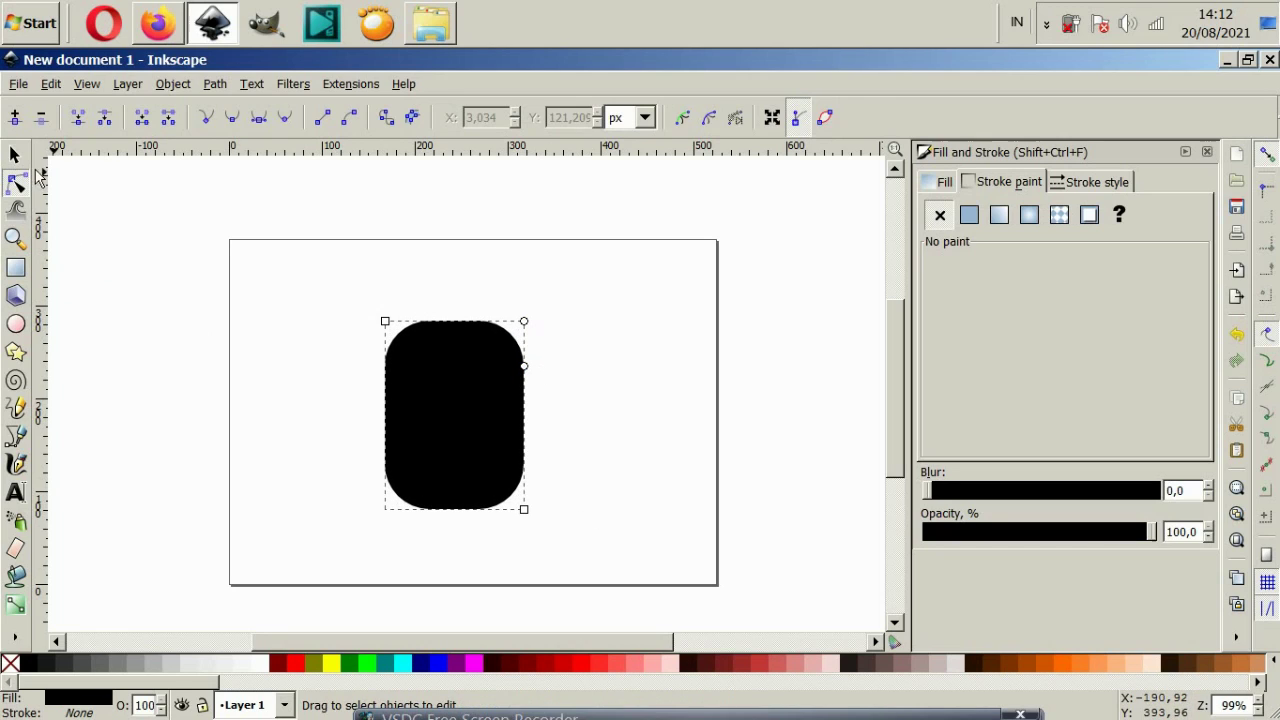
left_click(15, 155)
left_click(340, 531)
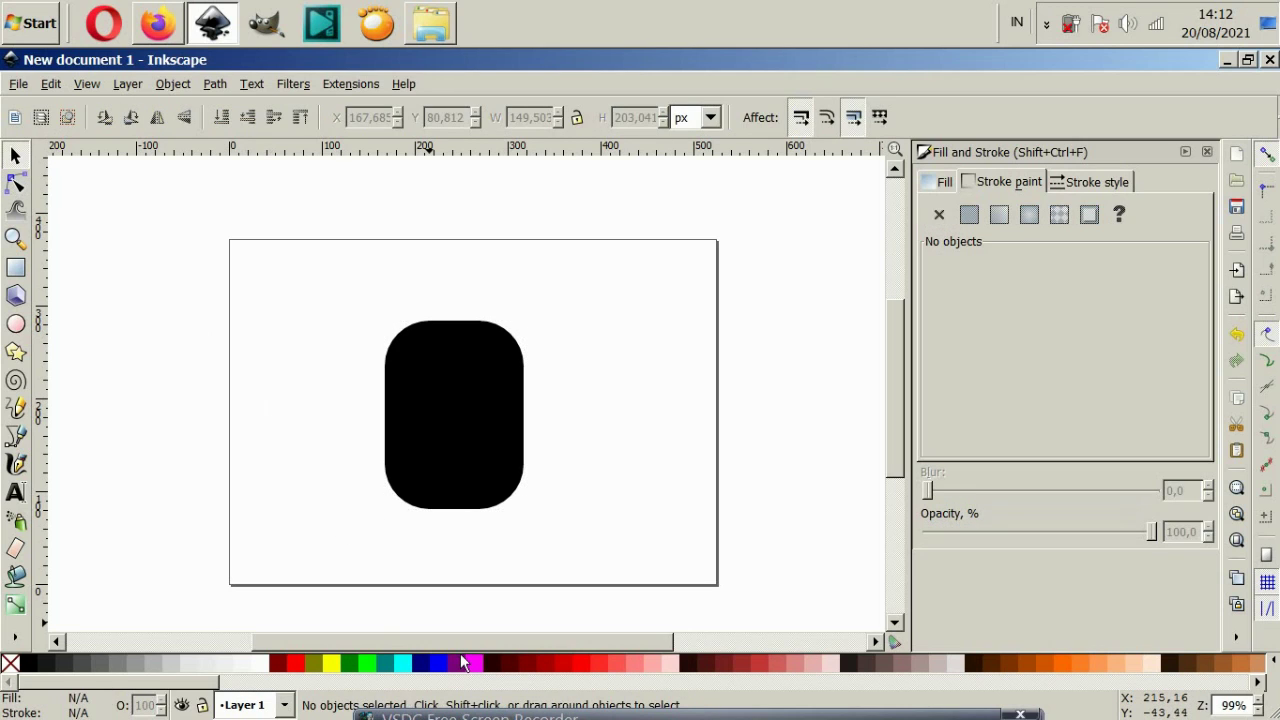
- Draw a wide red rectangle covering the top of the black shape
left_click(27, 437)
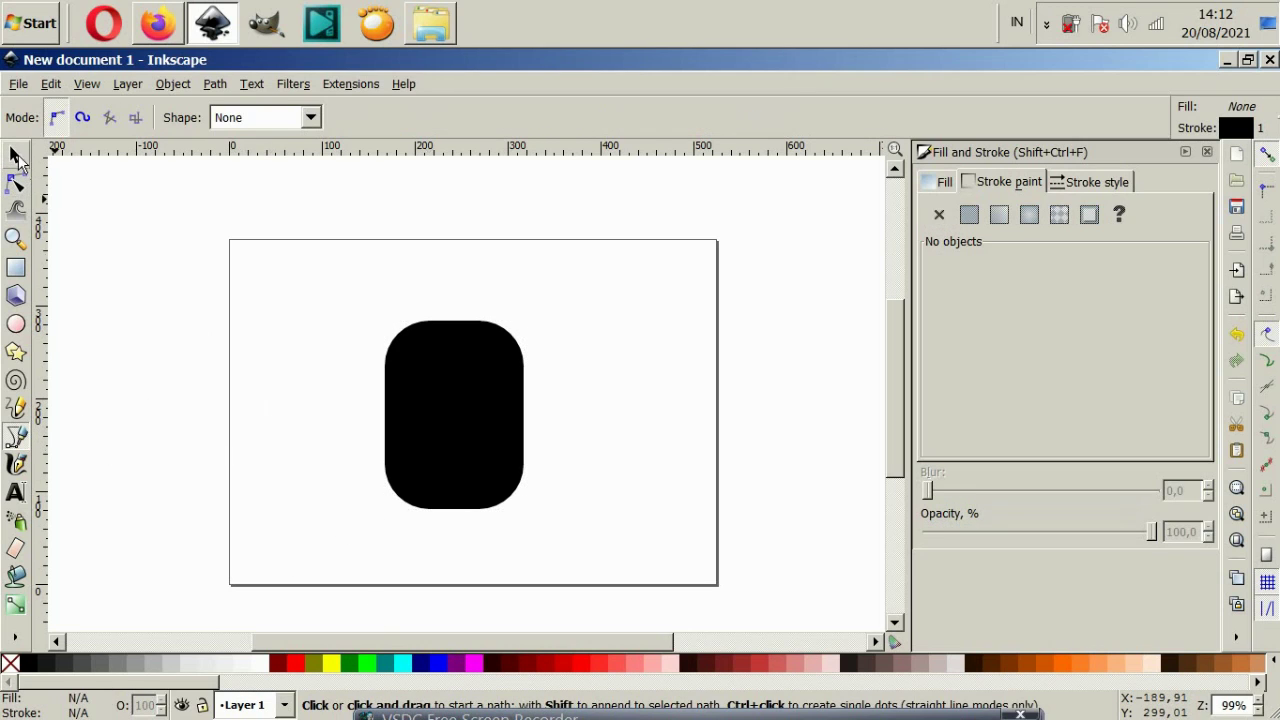
left_click(15, 155)
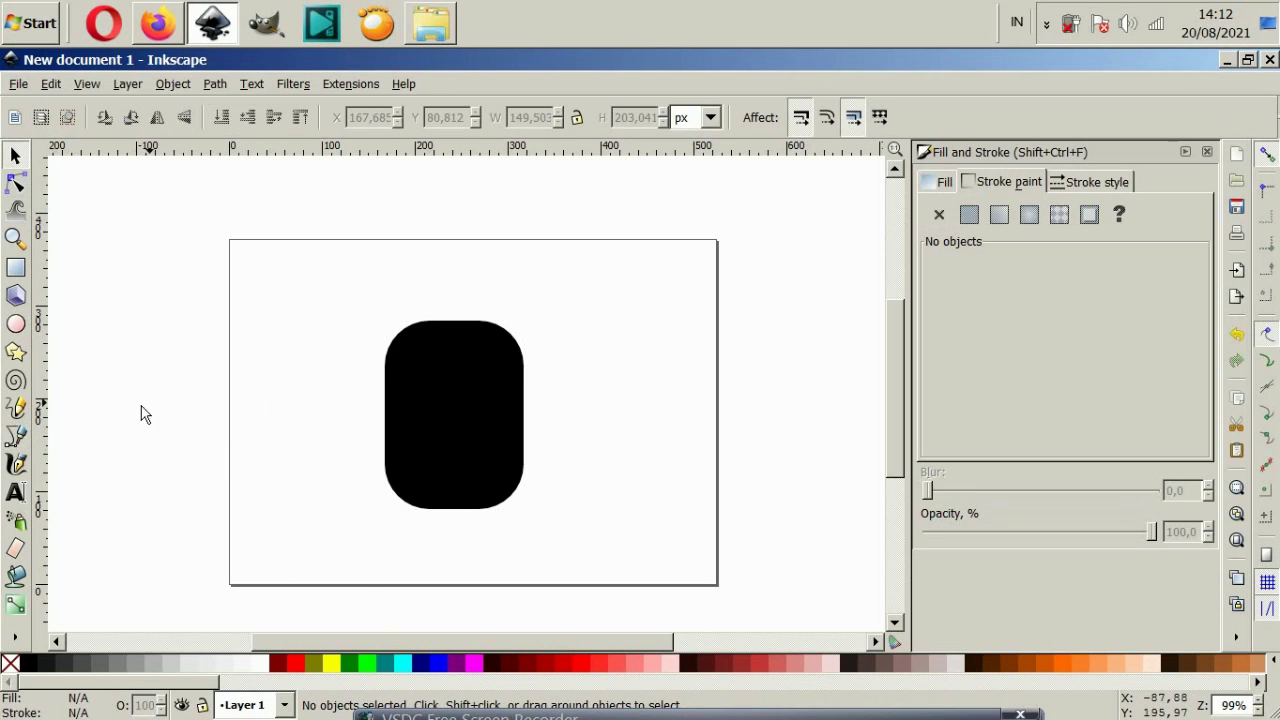
left_click(15, 267)
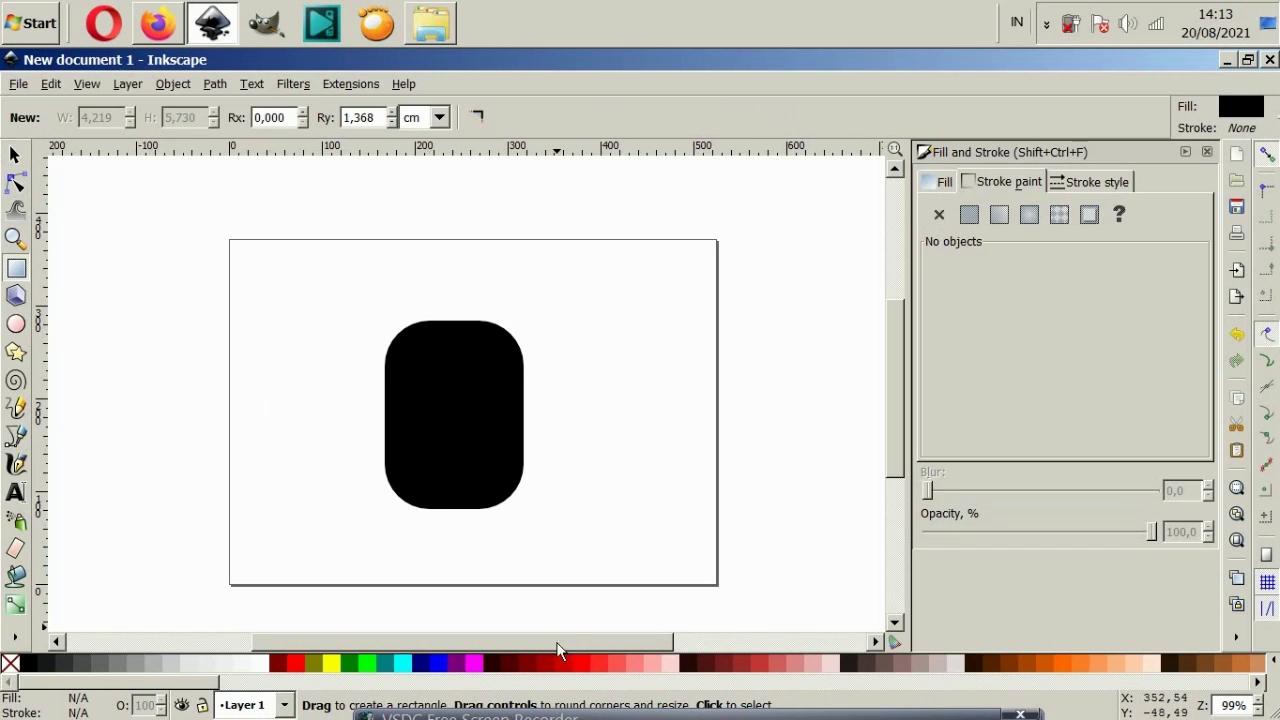
left_click(582, 663)
mouse_move(277, 260)
left_mouse_down()
mouse_move(619, 404)
mouse_move(634, 389)
left_mouse_up()
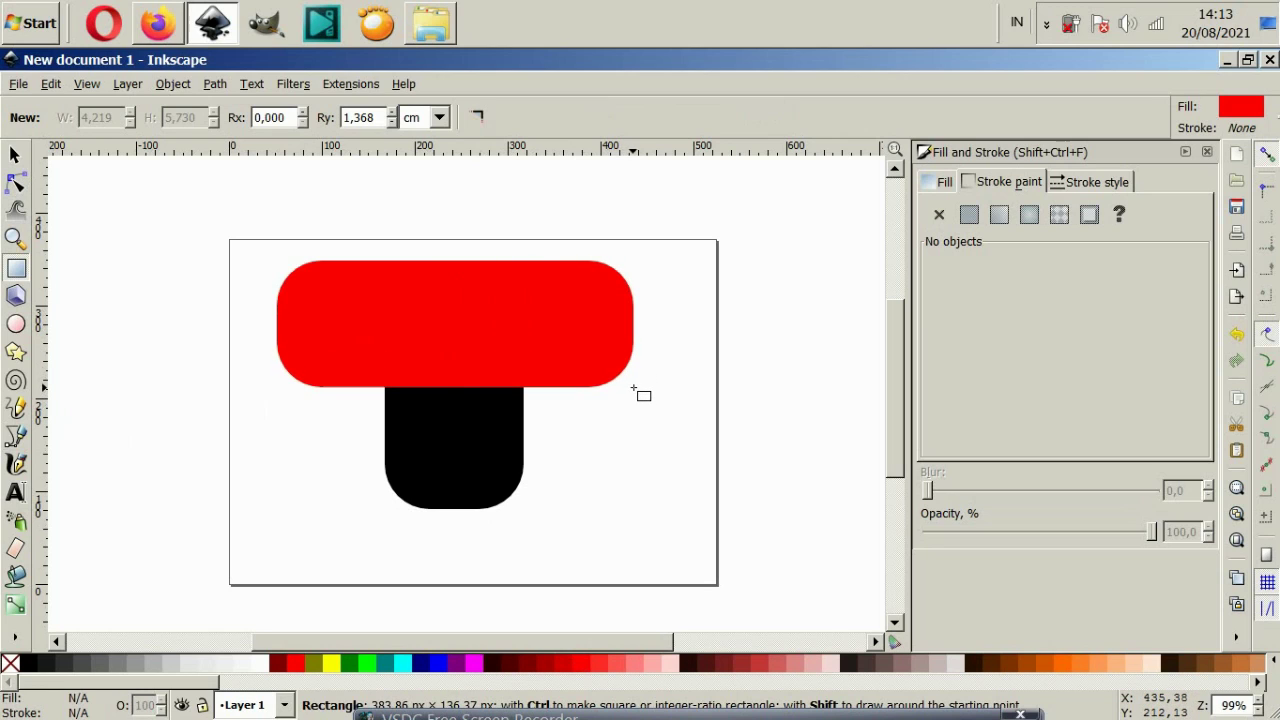
left_click_drag(633, 388, 631, 389)
key("s")
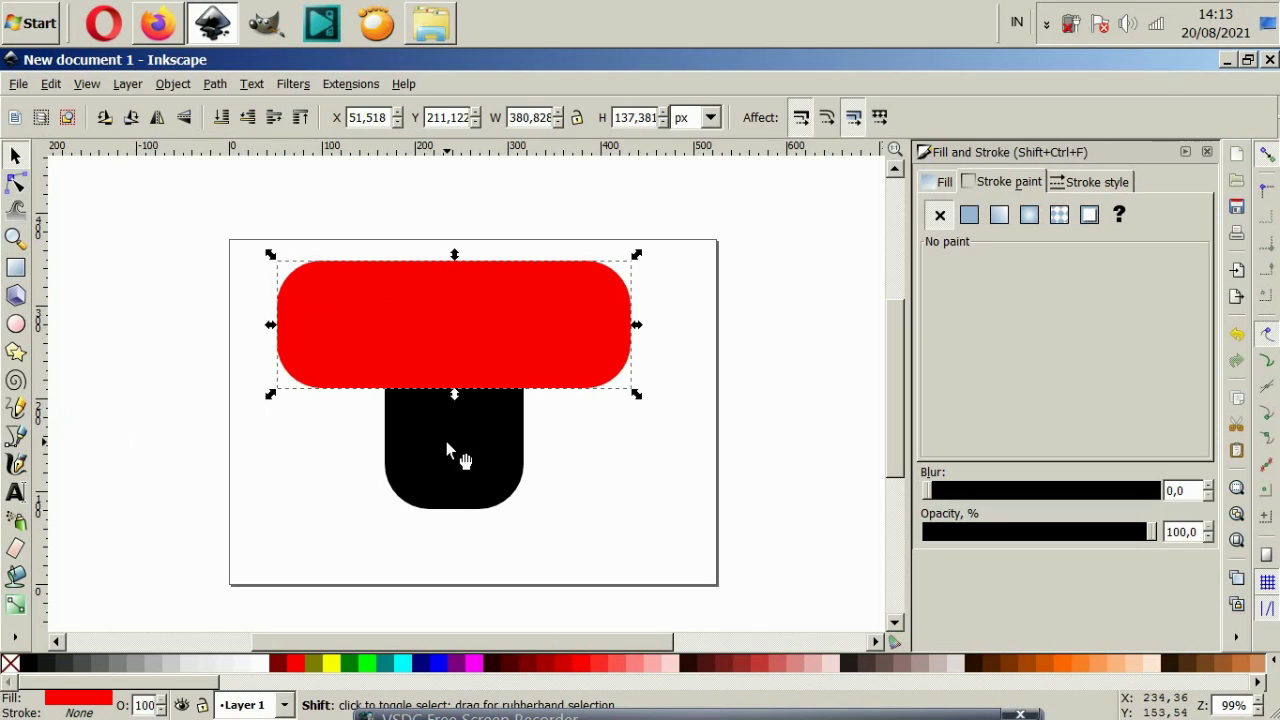
- Subtract the red rectangle from the black shape with Path > Difference, leaving a flat top
left_click(447, 447, "shift")
left_click(214, 84)
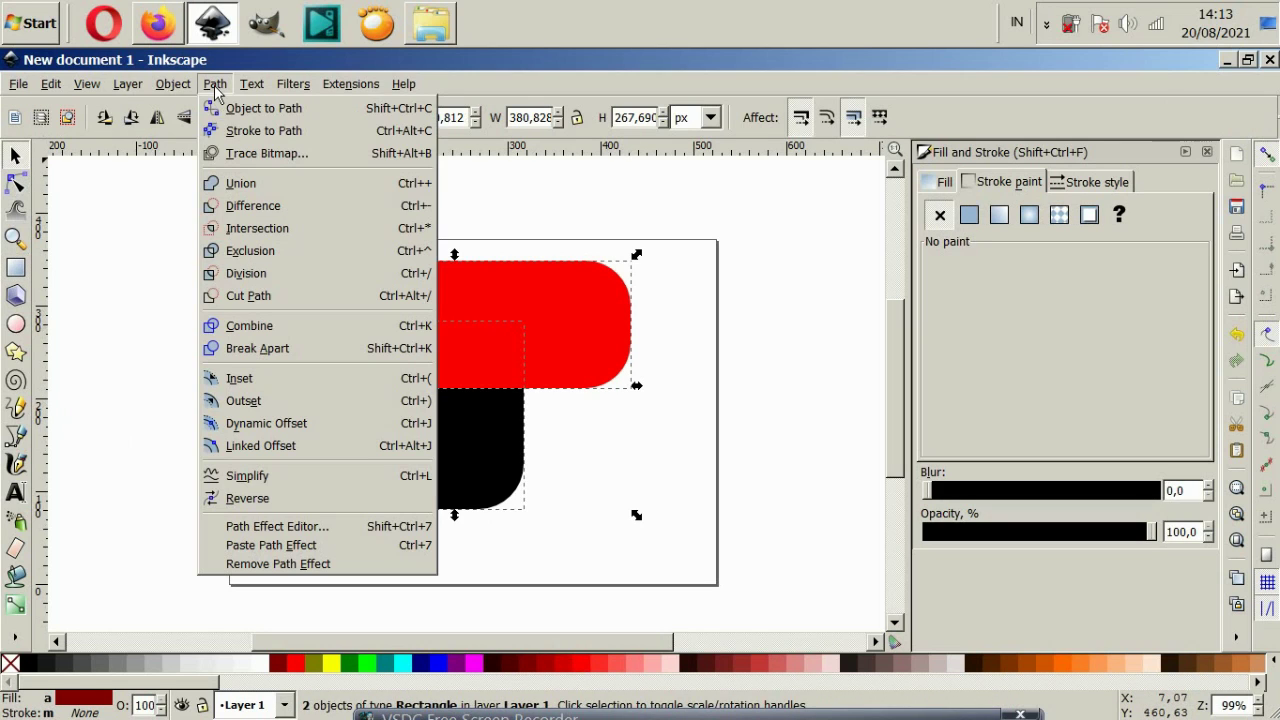
left_click(253, 205)
left_click(585, 524)
scroll(586, 531, "up", 1, "ctrl")
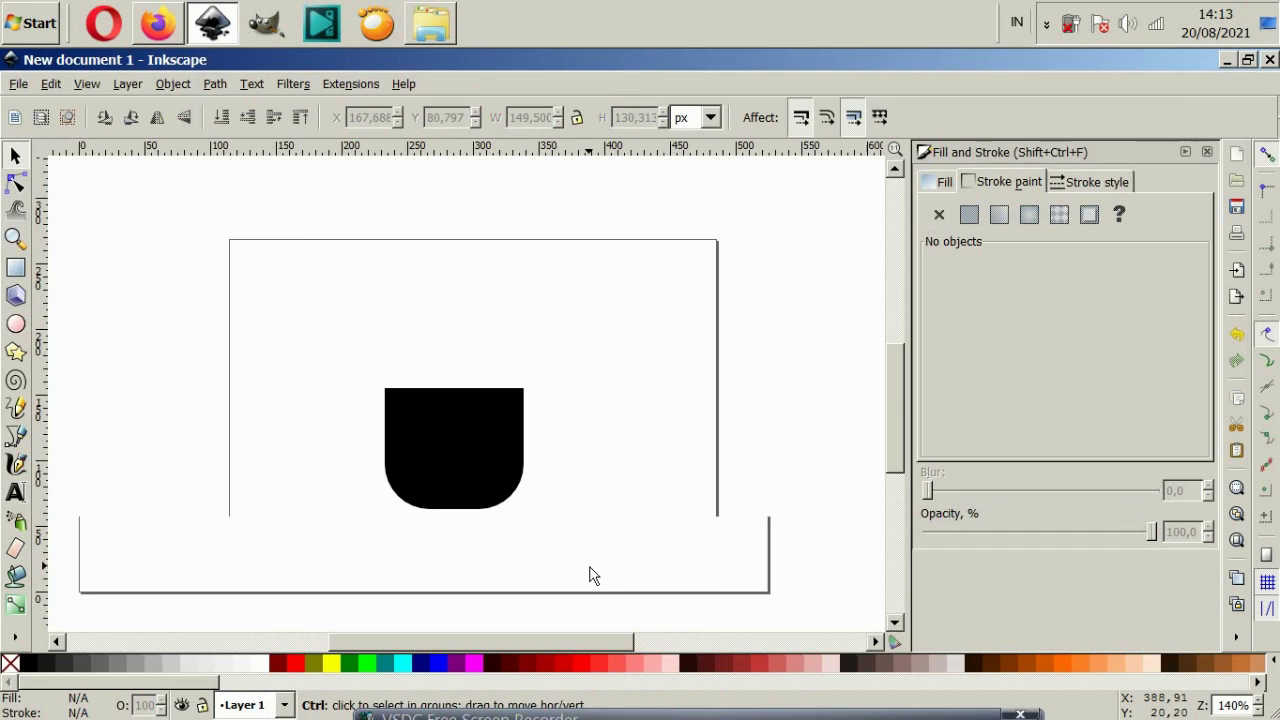
- Fill the flat-topped cup body with red
left_click(393, 490)
left_click_drag(393, 490, 395, 478)
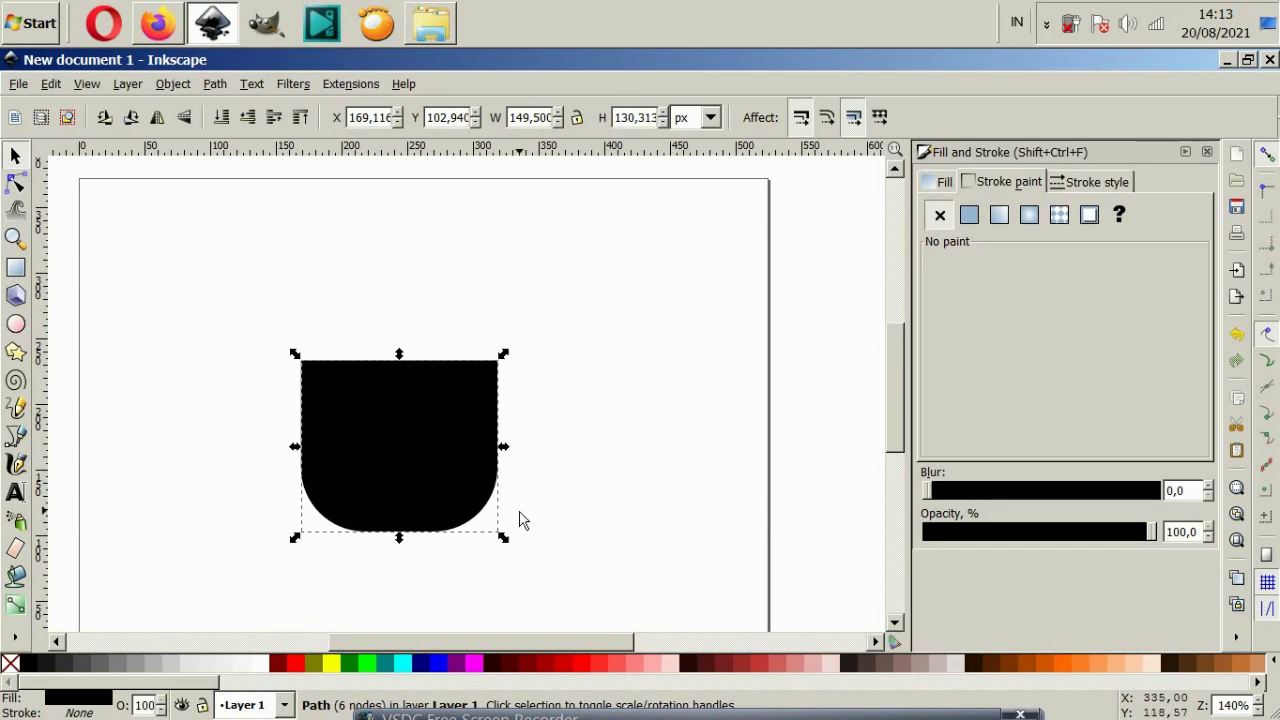
left_click(588, 543)
scroll(588, 543, "left", 2)
left_click(477, 523)
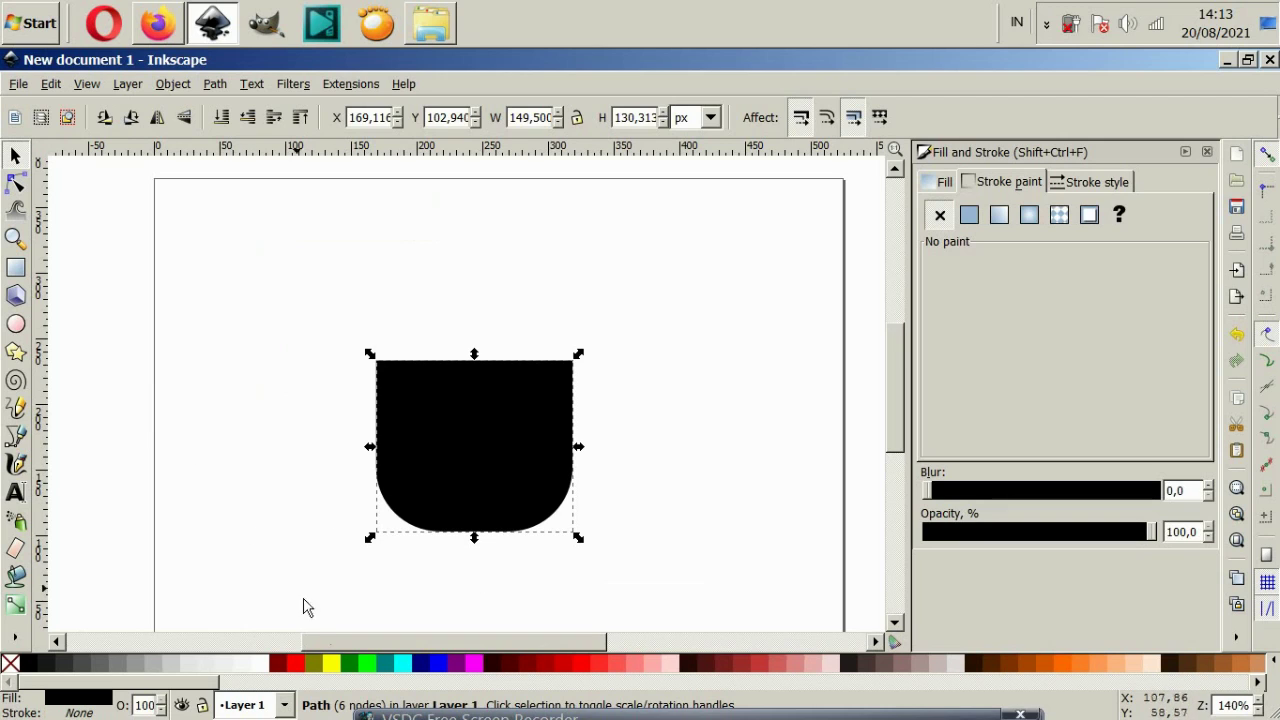
left_click(572, 664)
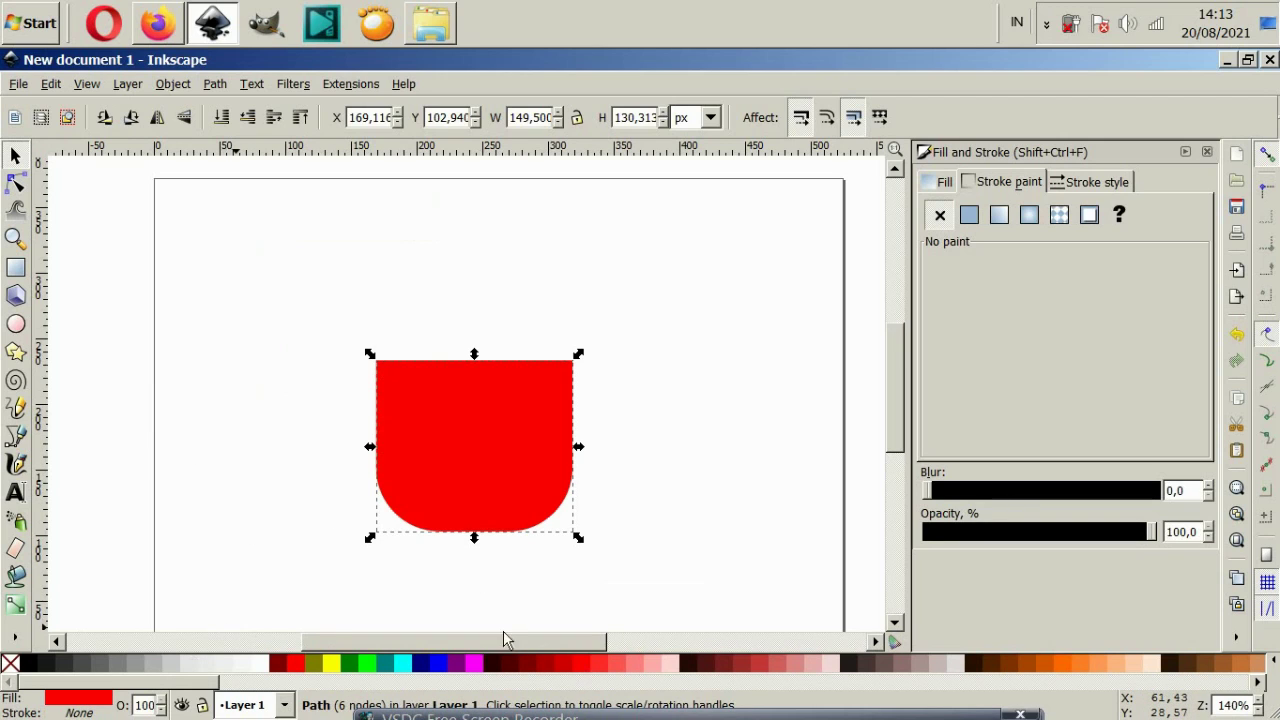
left_click(203, 433)
- Draw a black circle of about 94 px overlapping the cup's right side
left_click(16, 325)
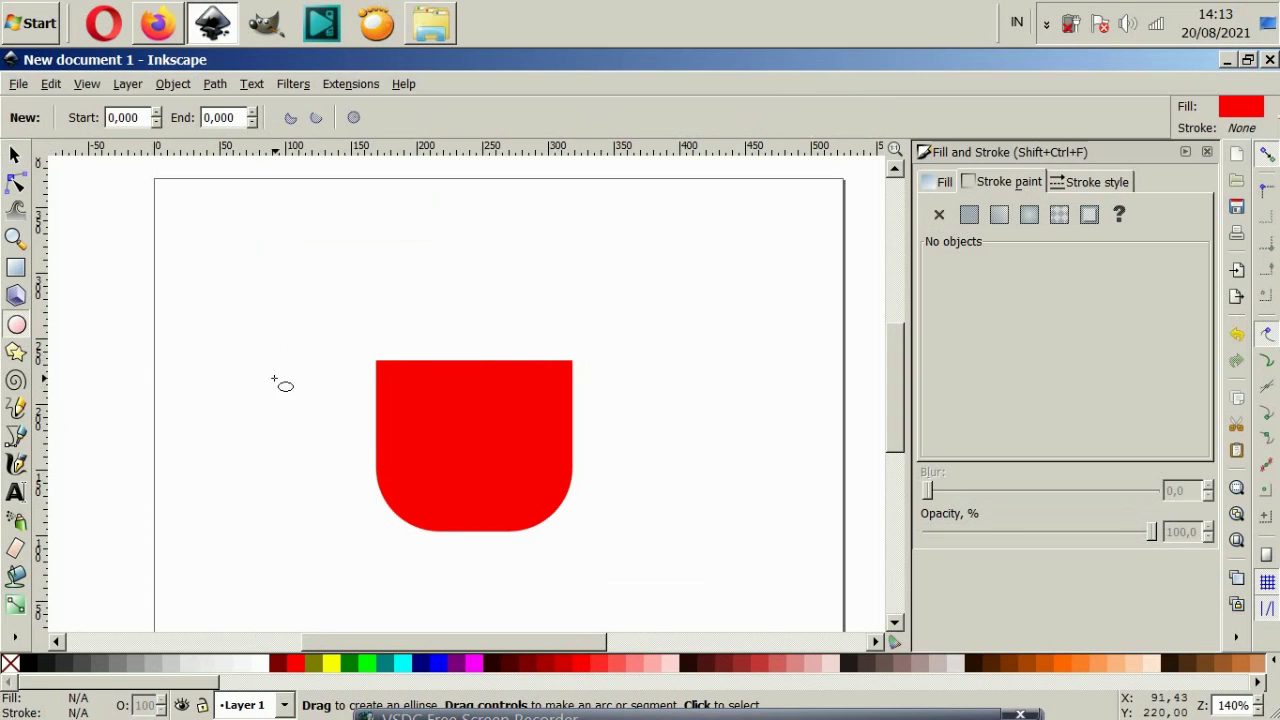
left_click_drag(548, 383, 622, 480)
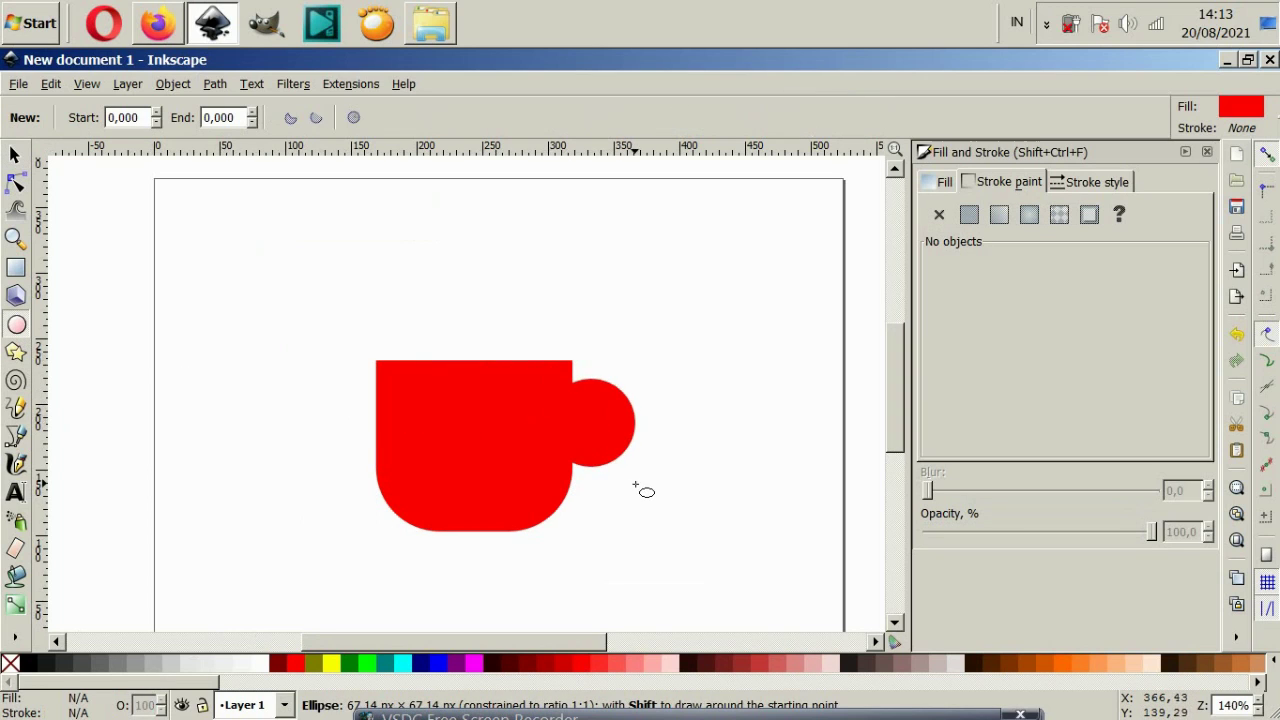
key("Escape")
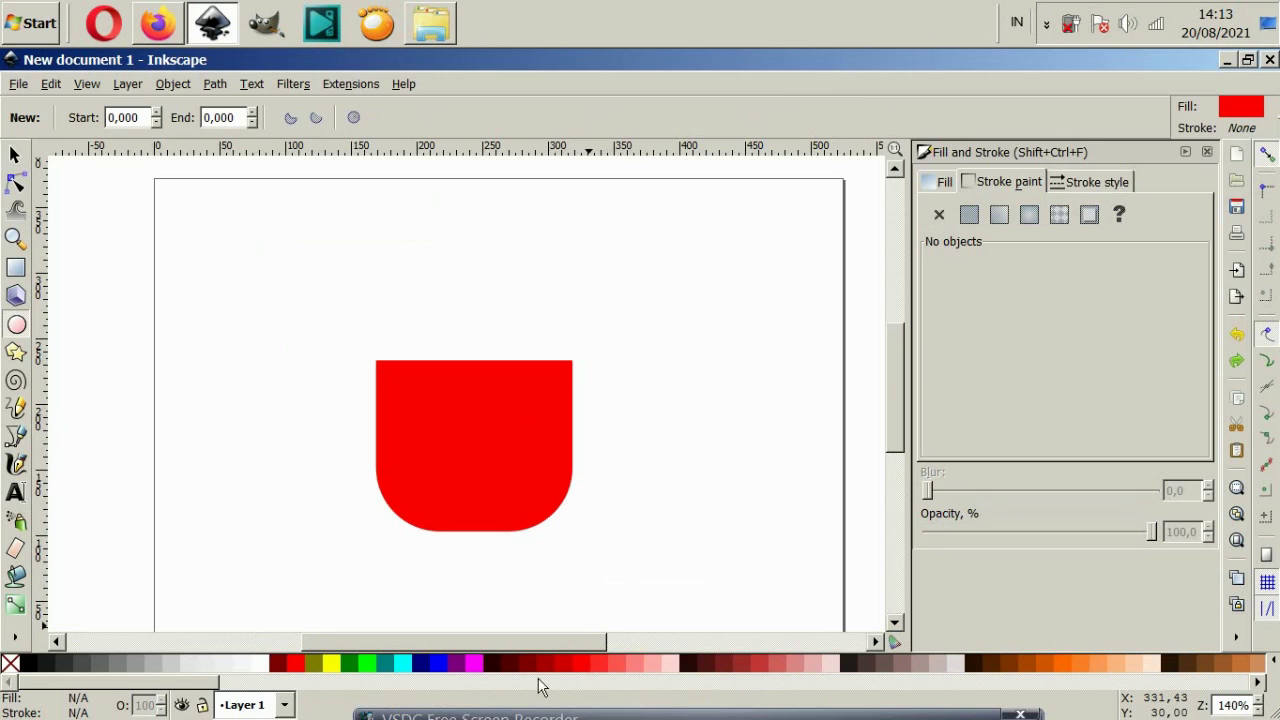
left_click(26, 663)
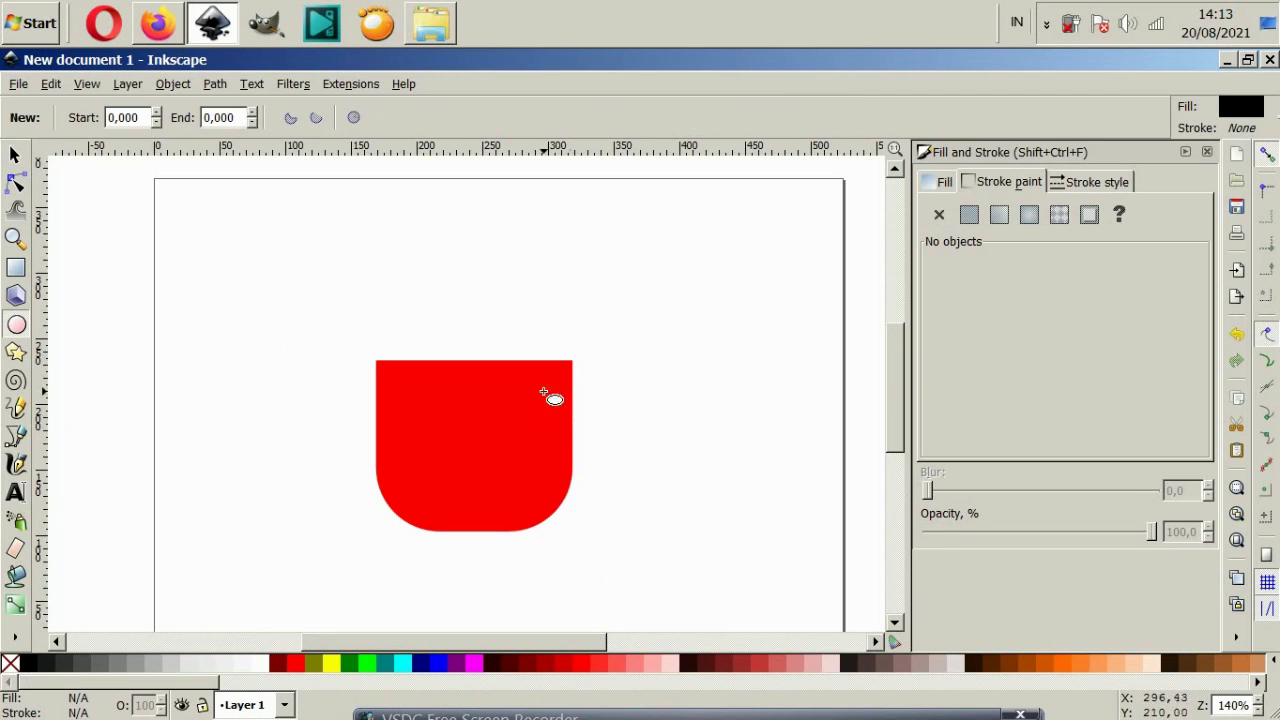
left_click_drag(531, 377, 644, 481)
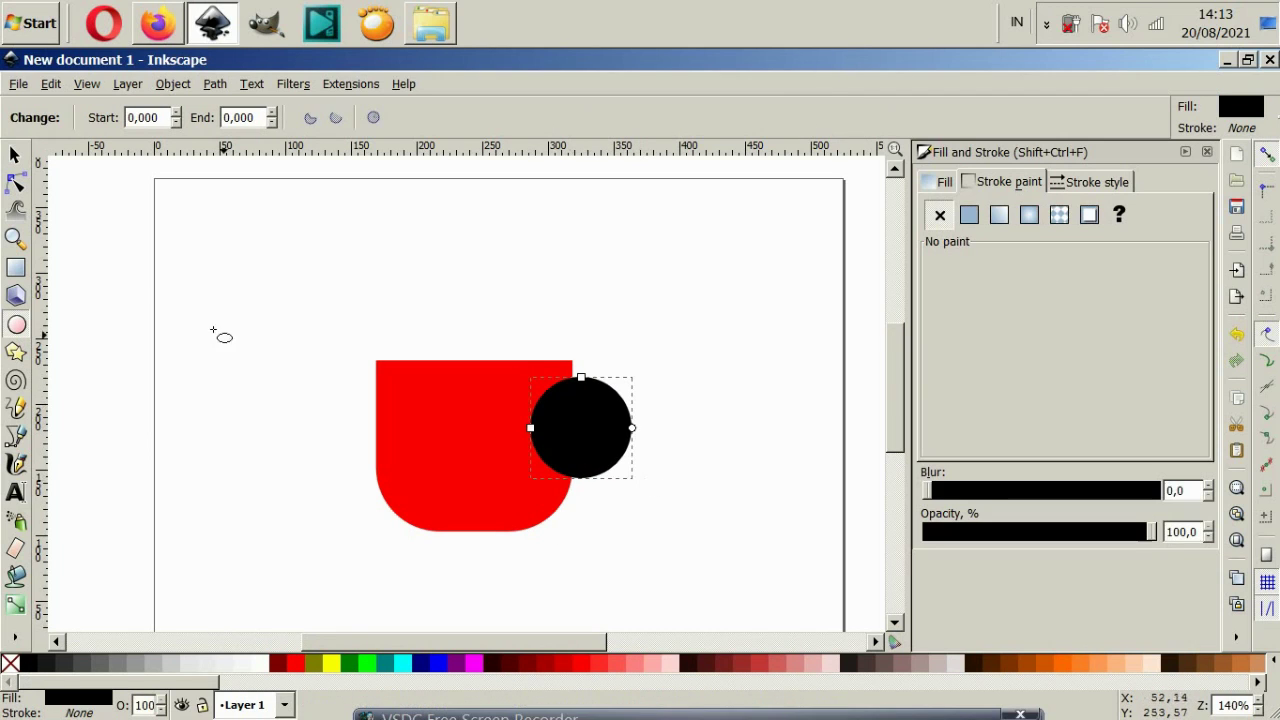
left_click(15, 155)
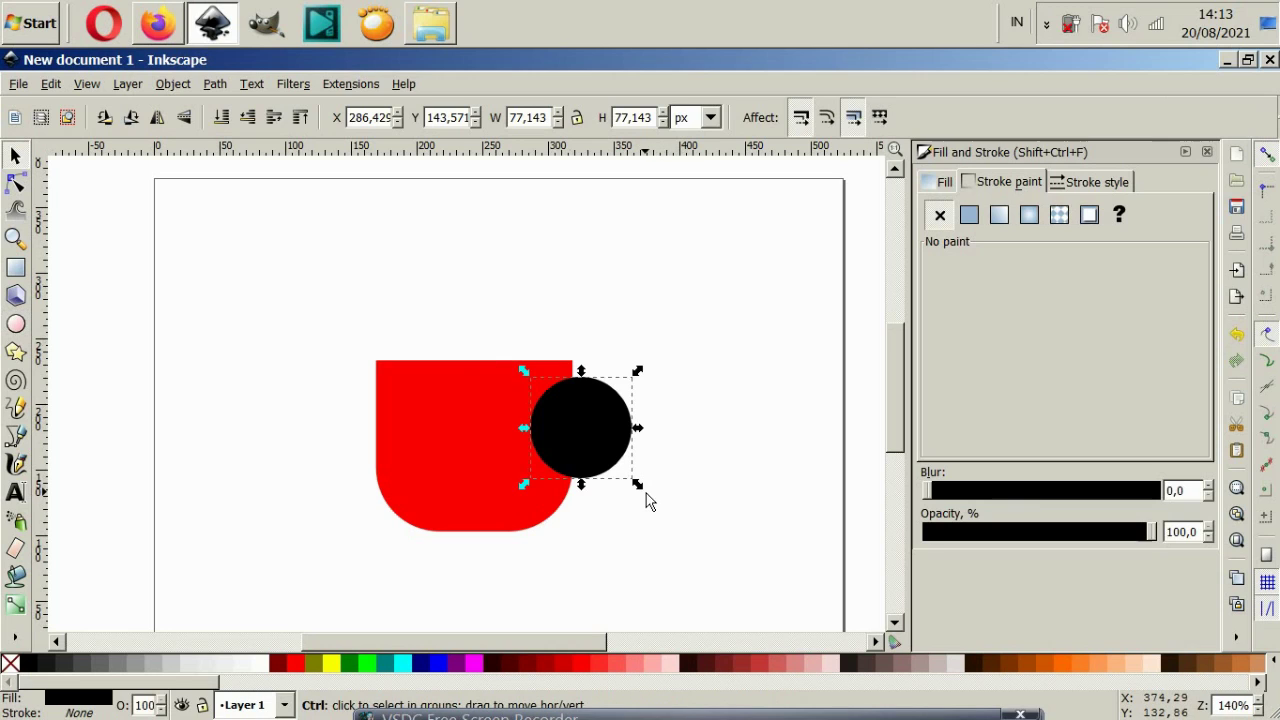
left_click_drag(638, 485, 660, 508)
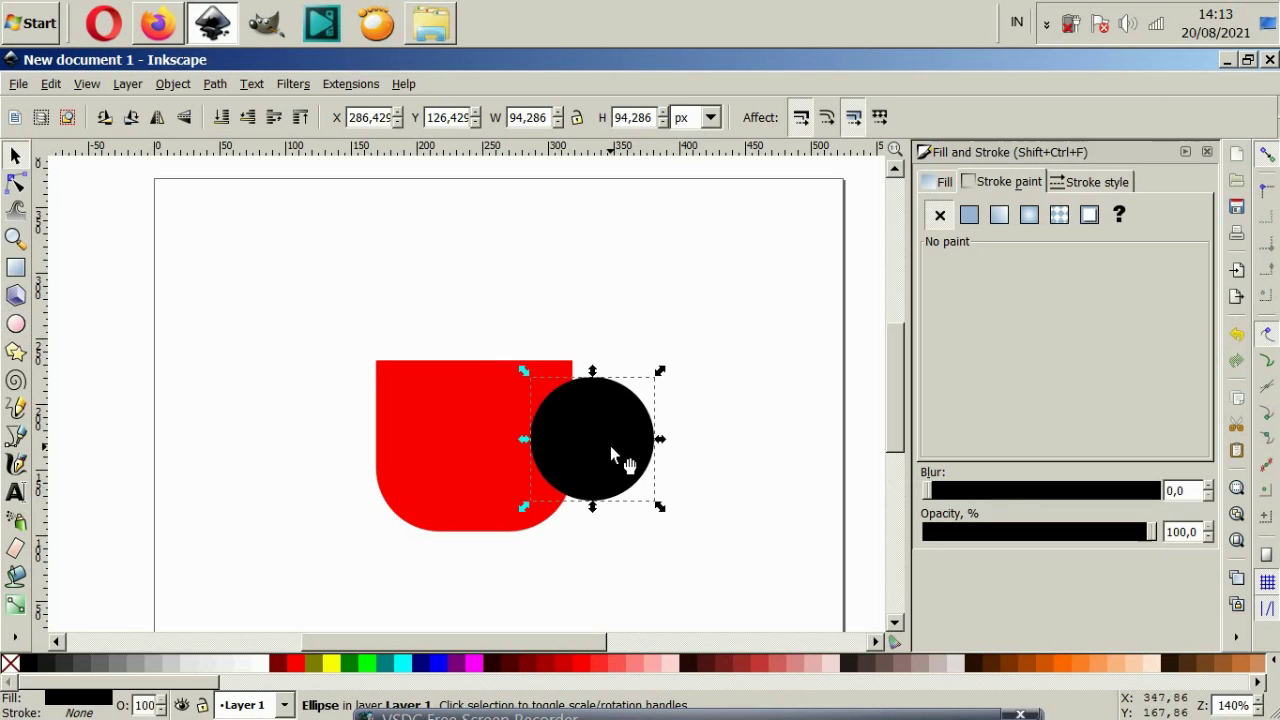
left_click_drag(610, 445, 606, 436)
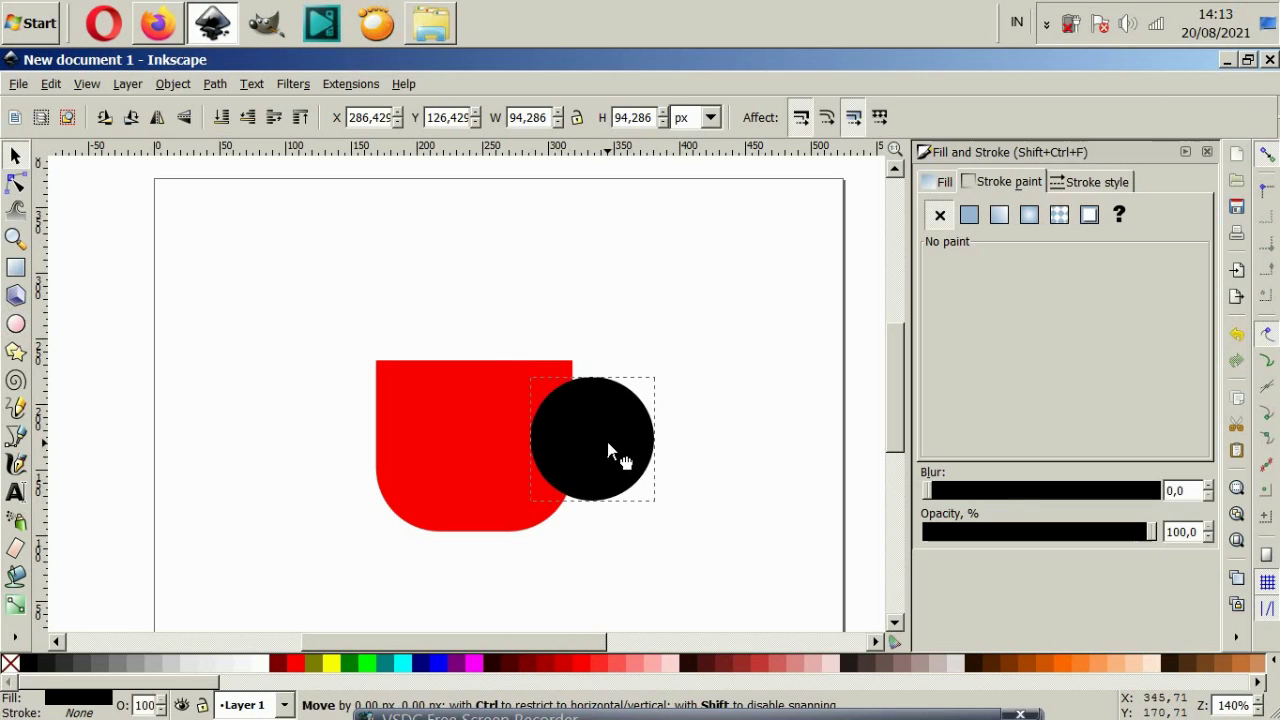
left_click(256, 663)
key("ctrl+z")
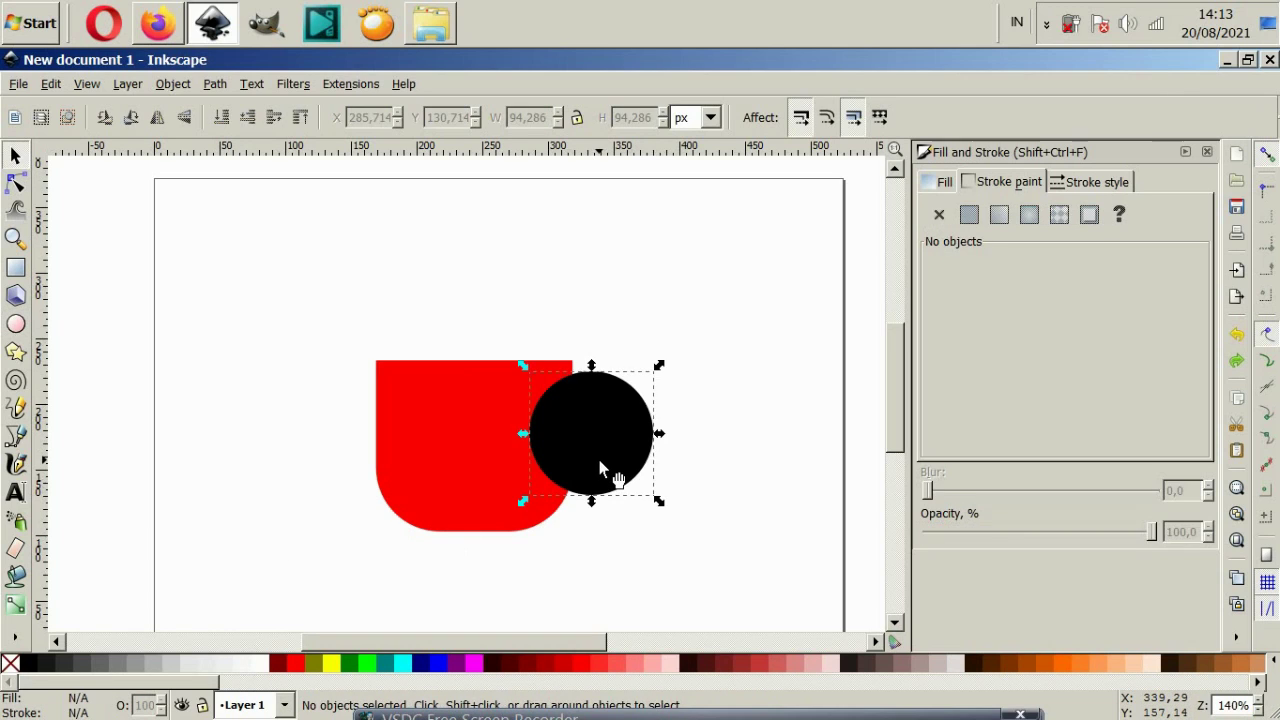
left_click(600, 465)
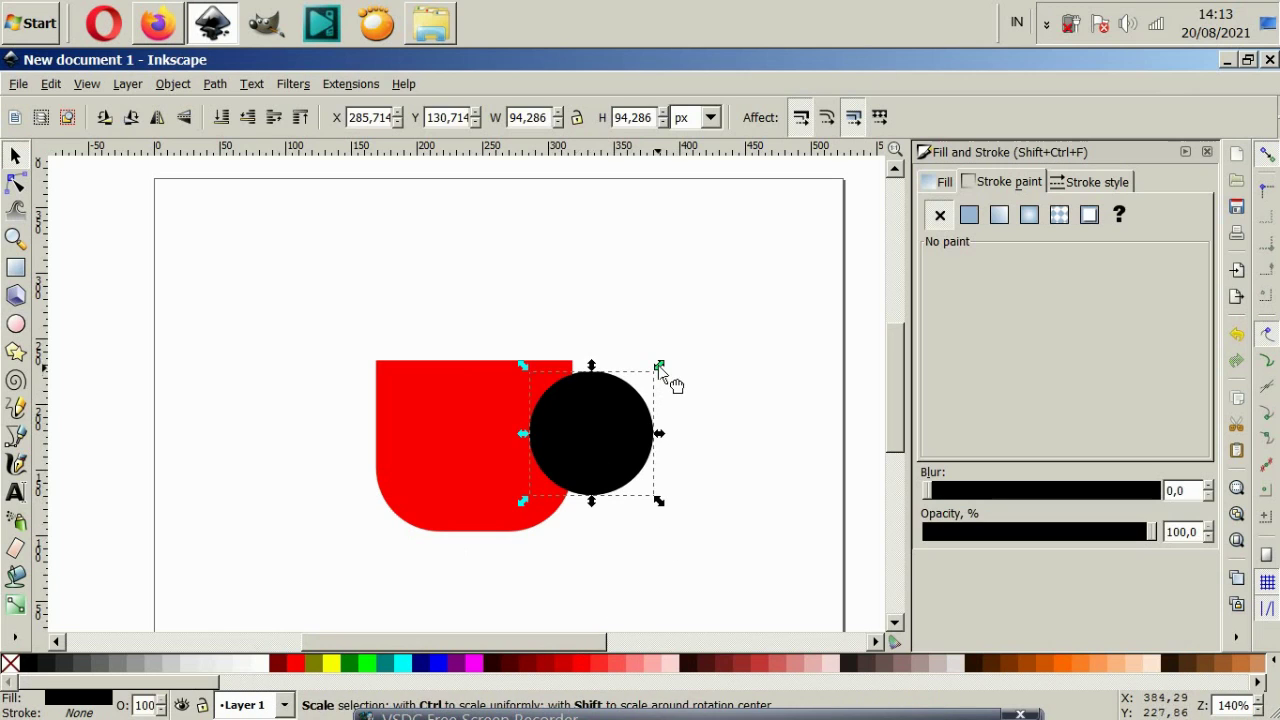
- Add a centred white copy inside the black circle, enlarged to about 70 px, forming a ring
key("ctrl+d")
left_click_drag(658, 367, 638, 387)
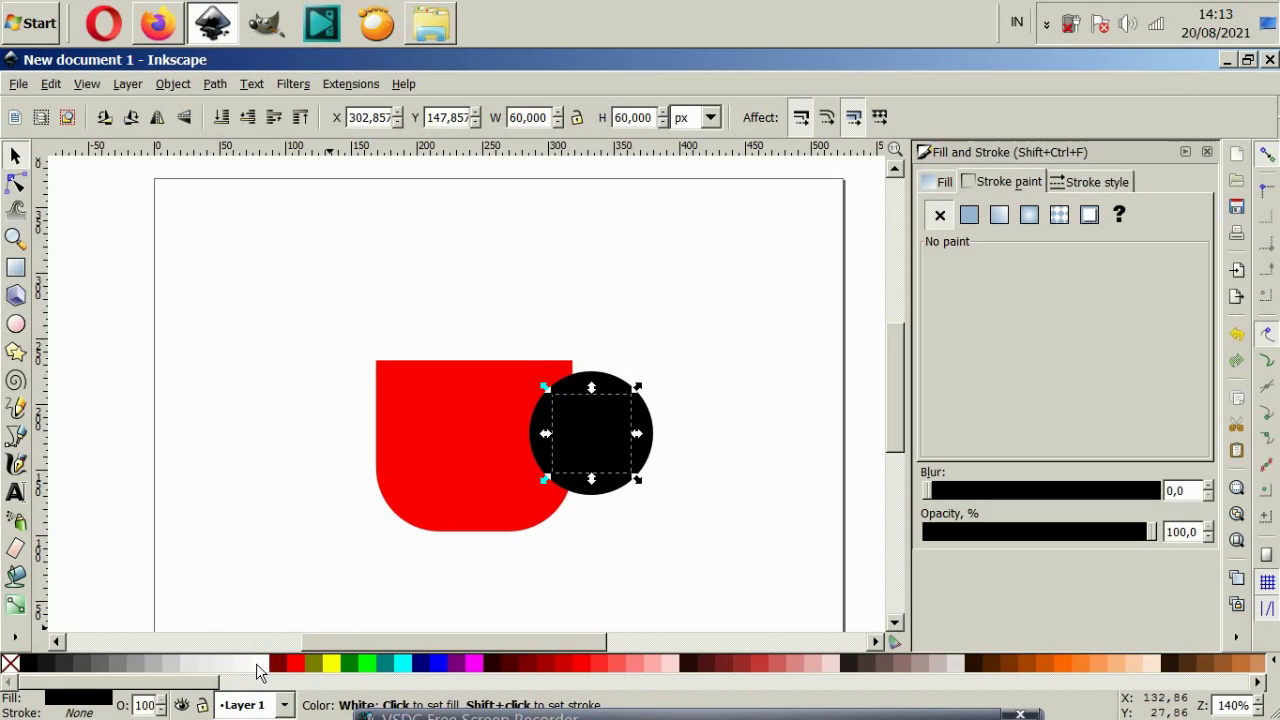
left_click(262, 663)
left_click(563, 573)
left_click(625, 445)
scroll(620, 435, "up", 2)
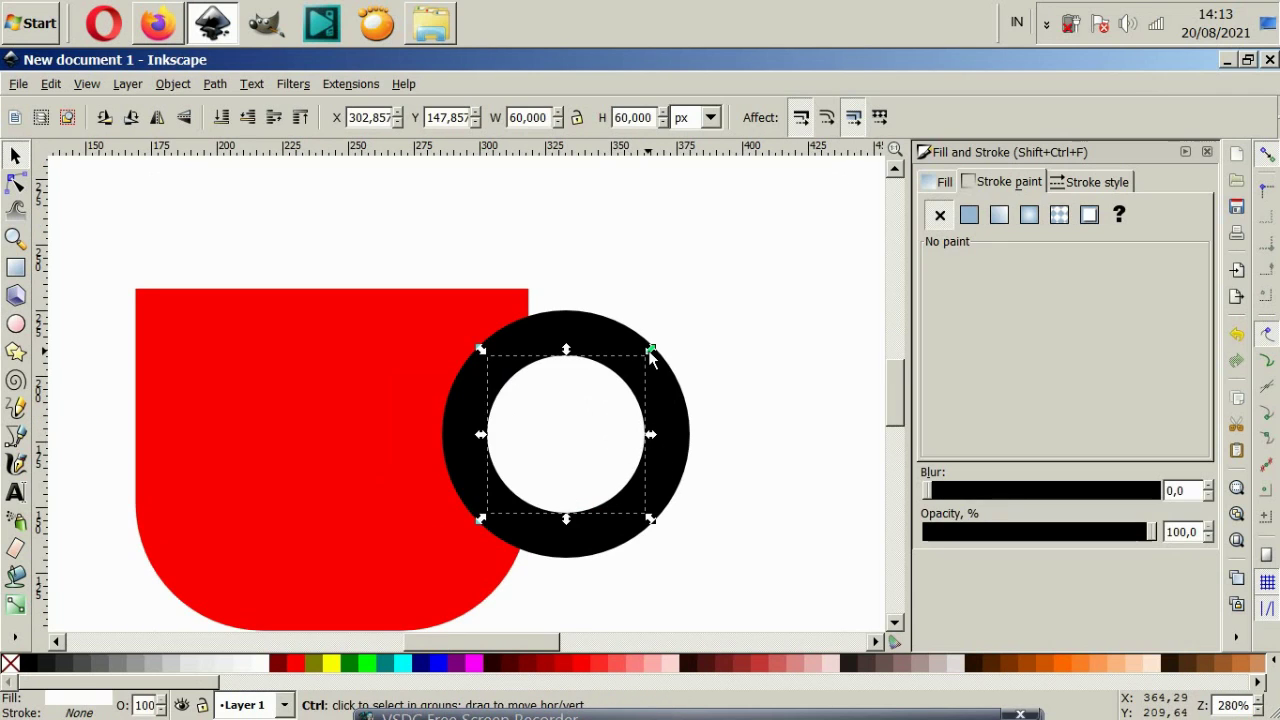
left_click_drag(654, 351, 658, 352)
left_click(731, 391)
key("1")
left_click(663, 483)
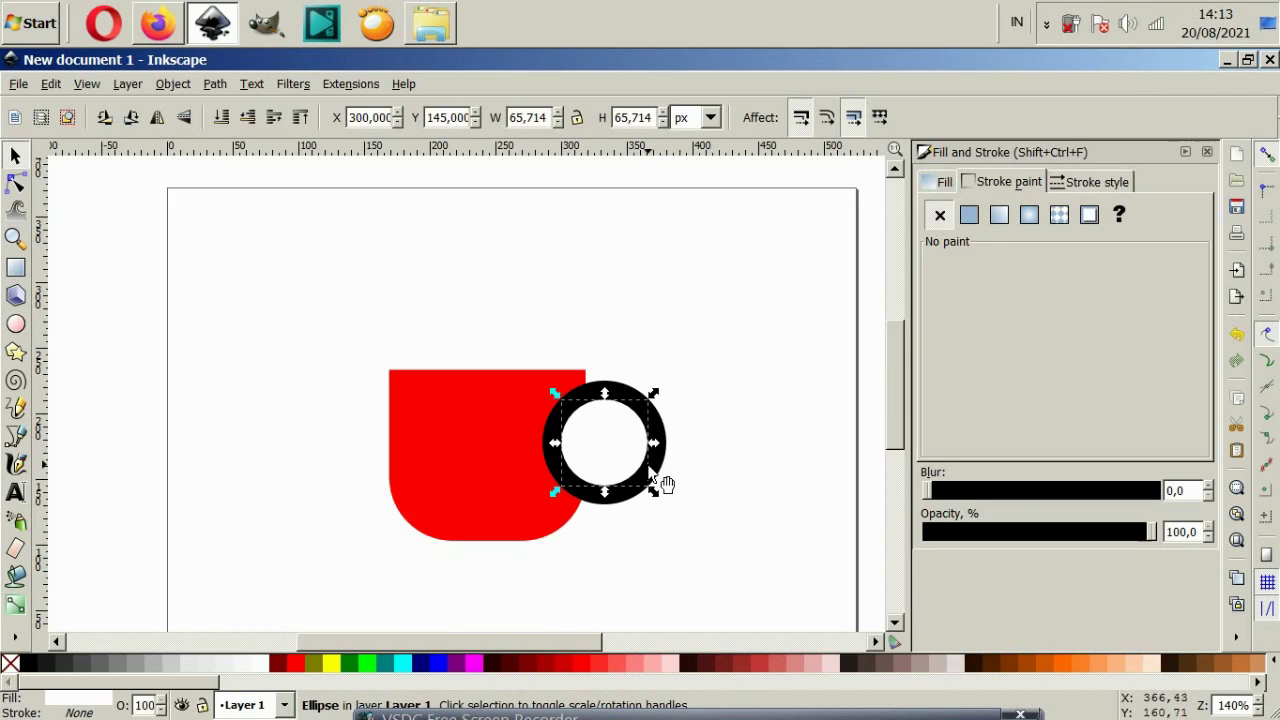
key("grave")
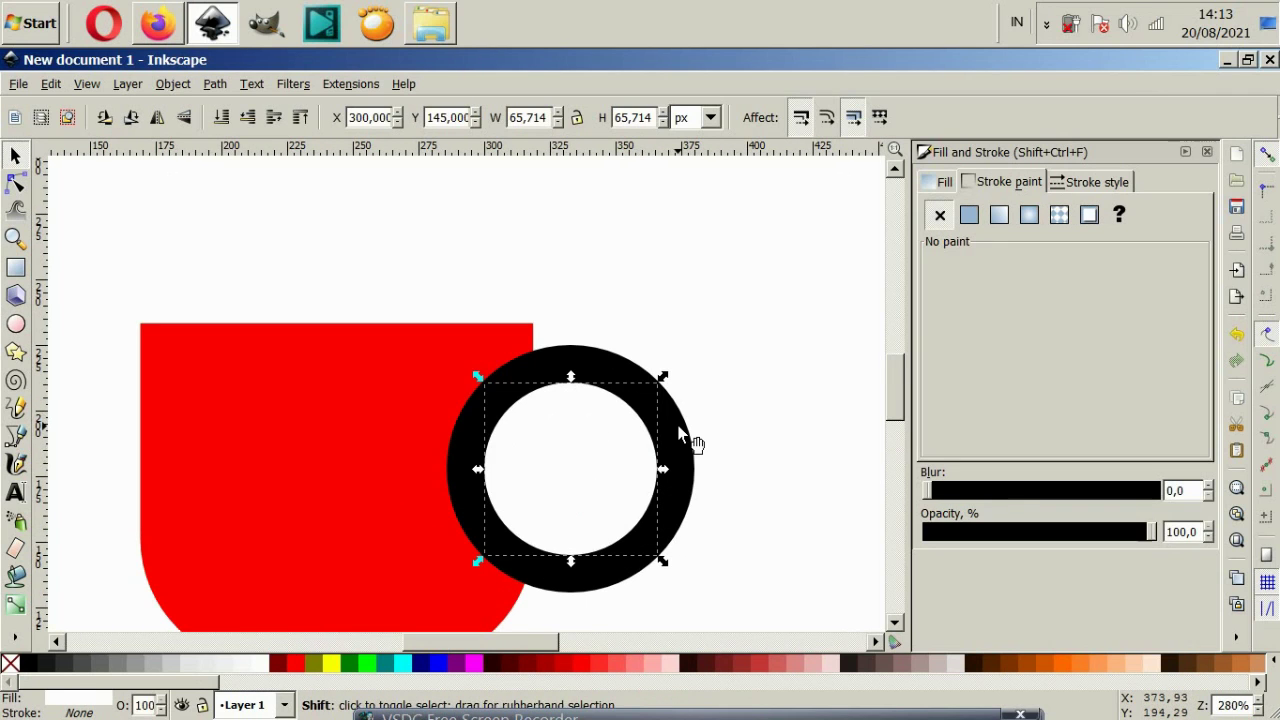
left_click_drag(663, 376, 676, 371)
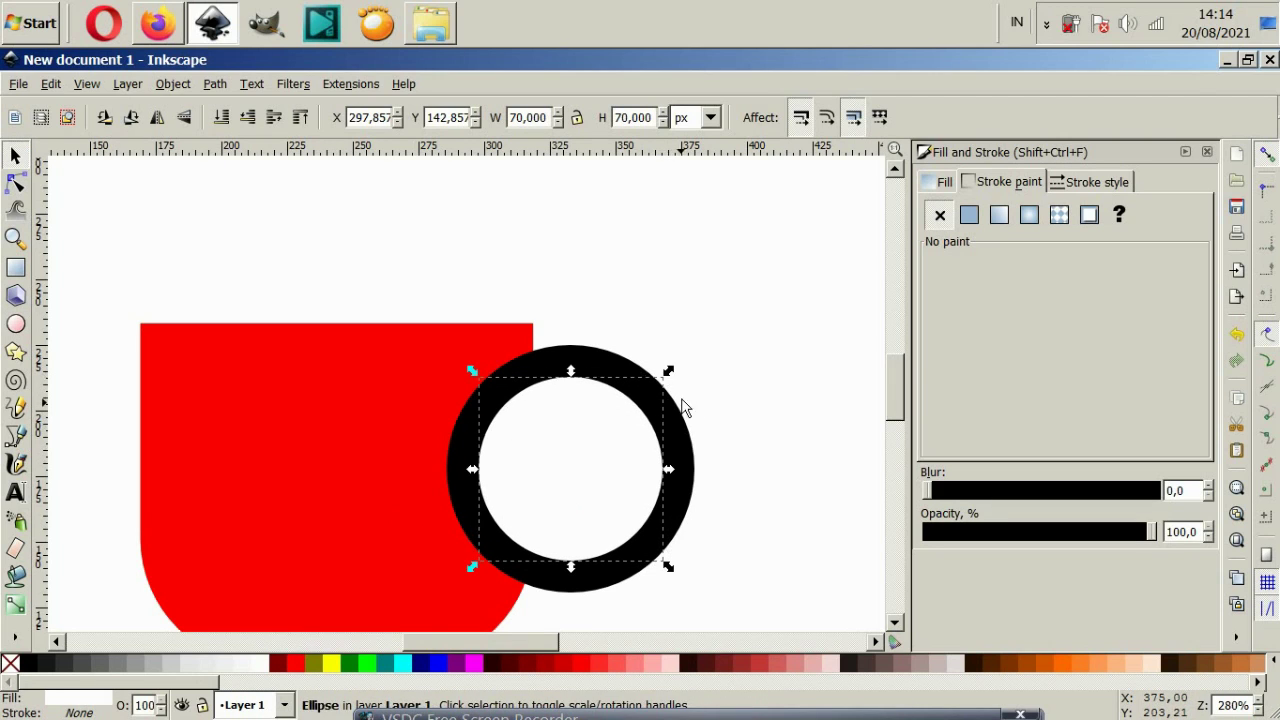
- Combine the black and white circles into one ring with Path > Exclusion
left_click(670, 378)
left_click(682, 438, "shift")
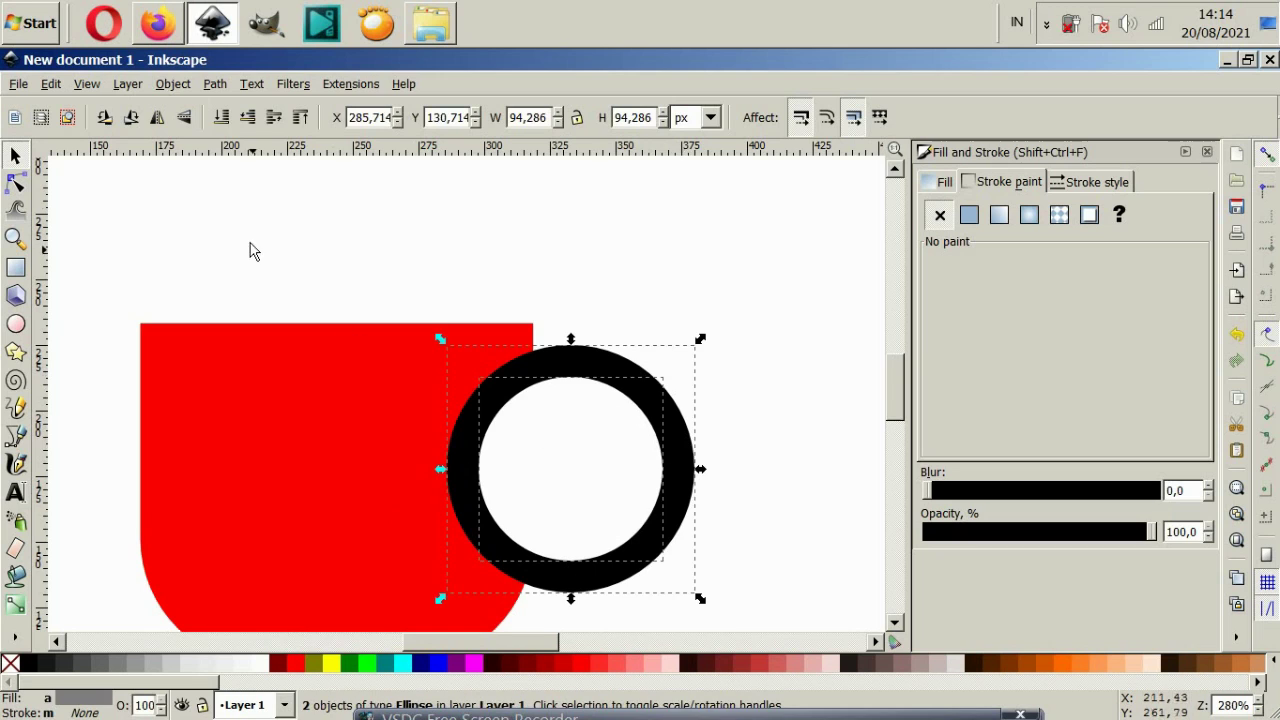
left_click(215, 84)
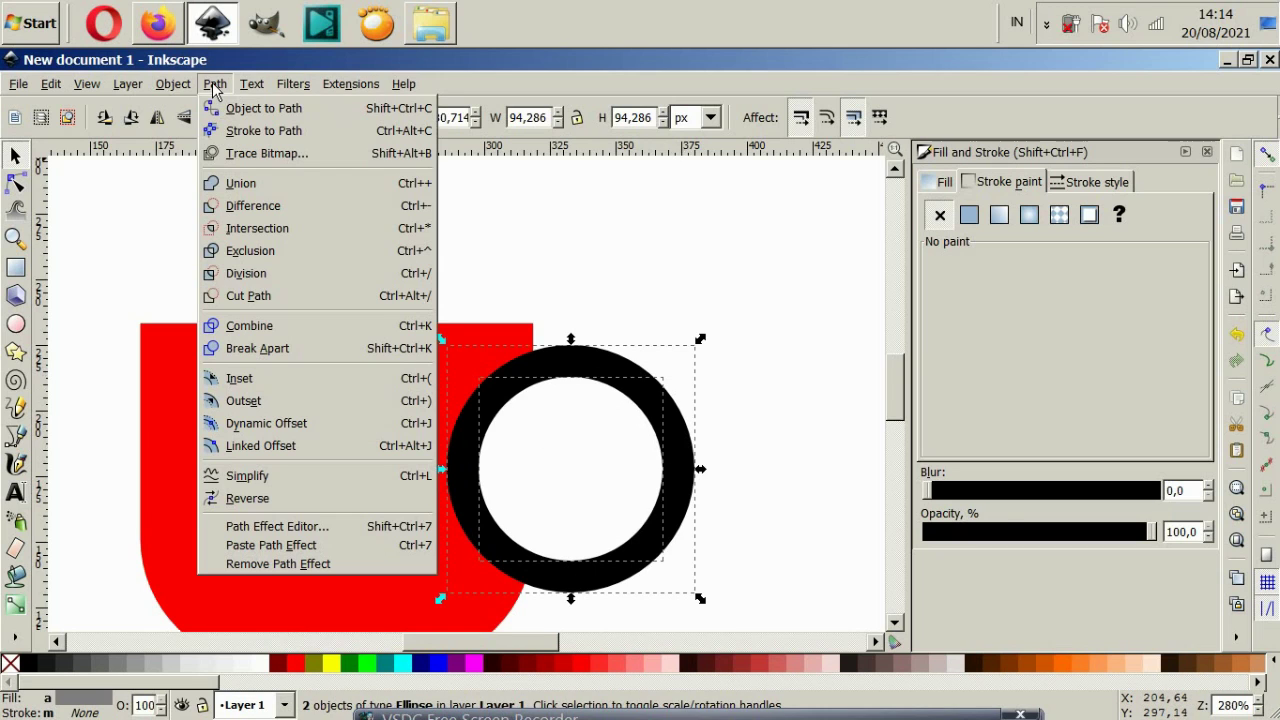
left_click(250, 250)
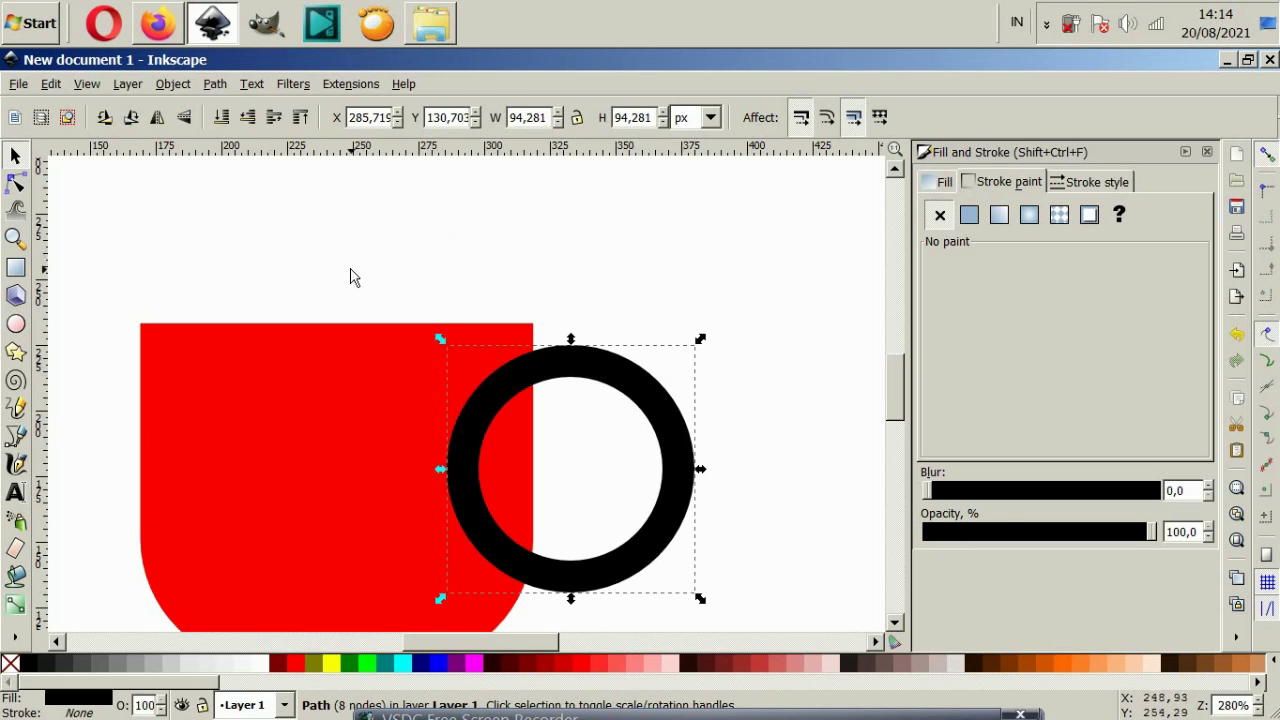
left_click(642, 316)
scroll(660, 440, "down", 2)
left_click(657, 436)
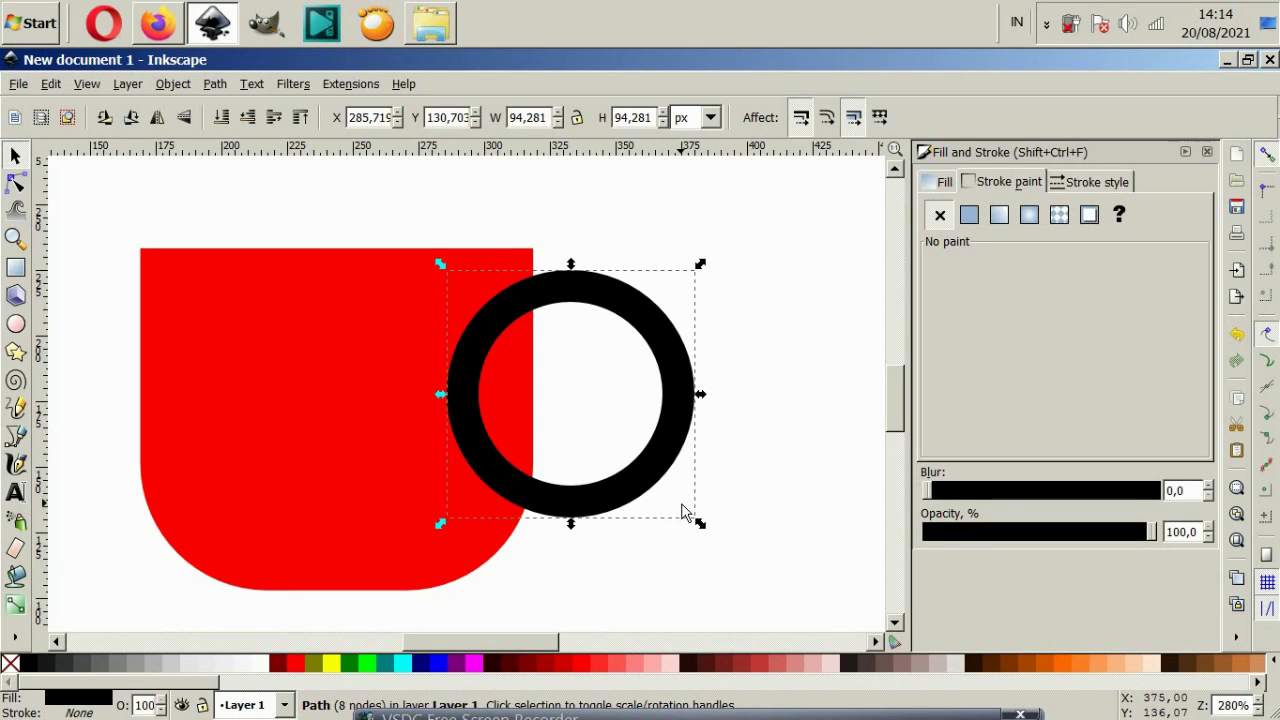
- Bring the black ring in front of the red cup and nudge it into place
left_click(389, 294)
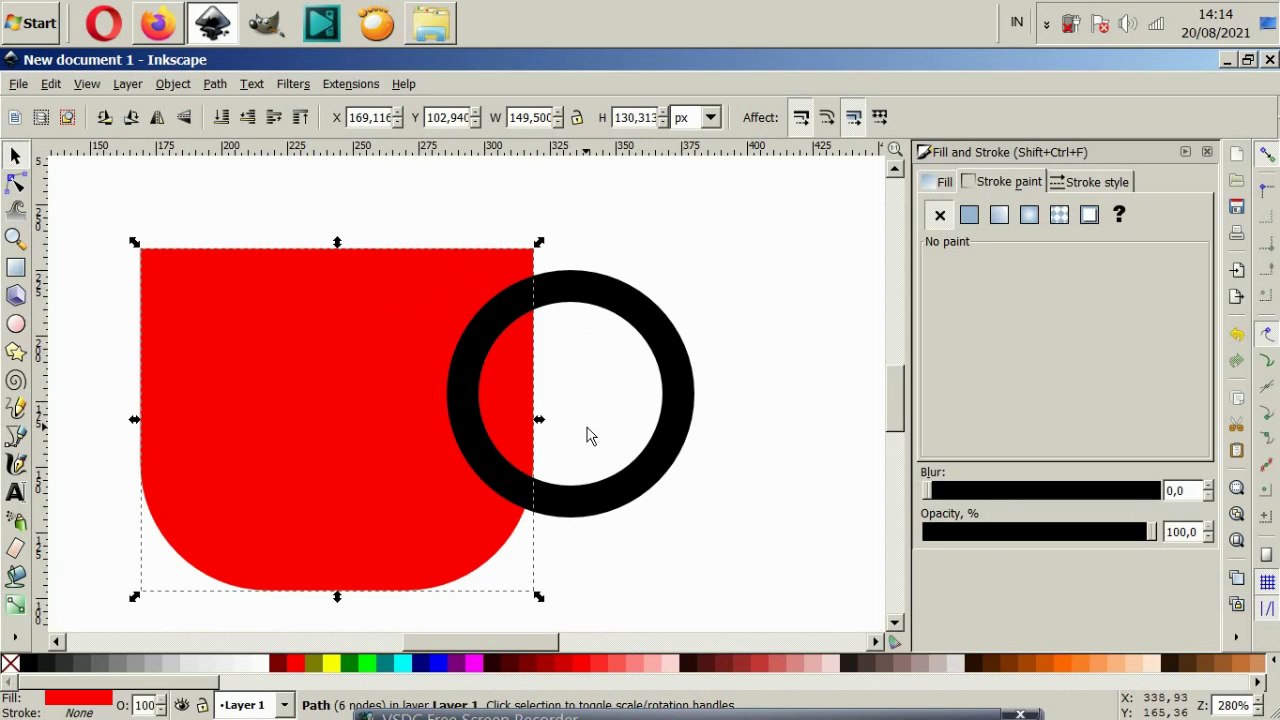
left_click(727, 505)
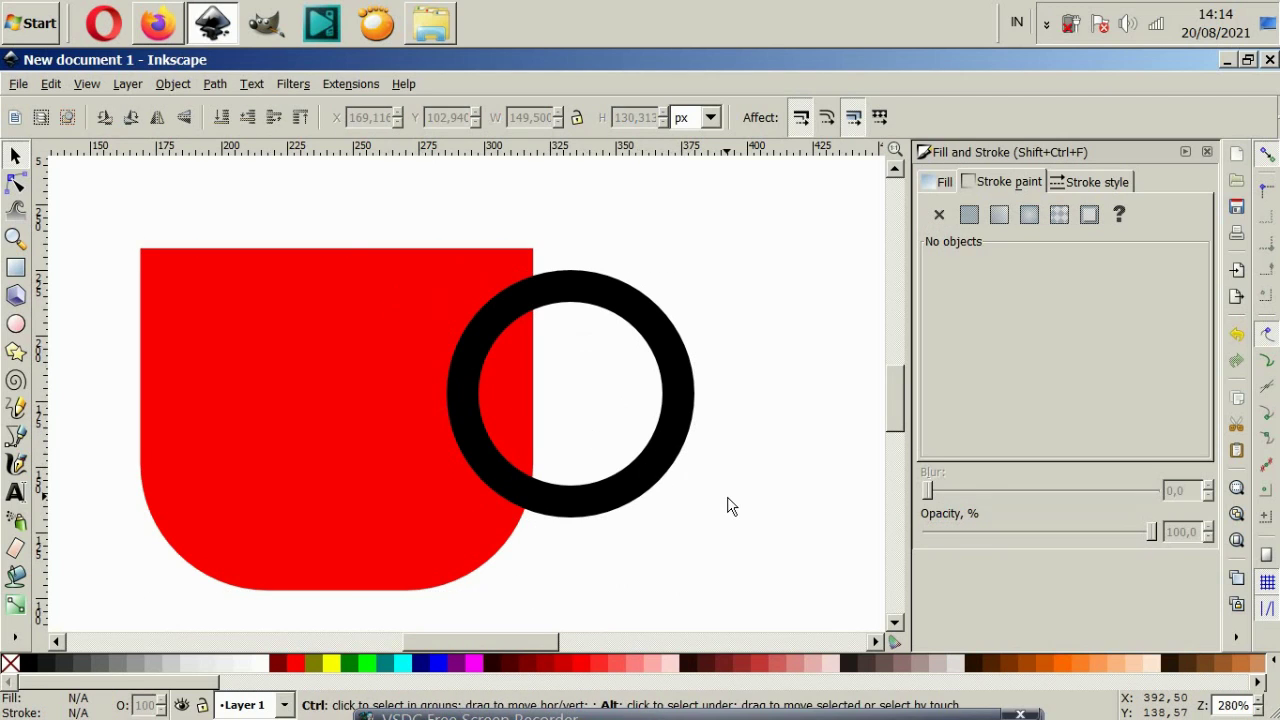
key("Tab")
left_click(673, 434, "shift")
left_click(630, 547)
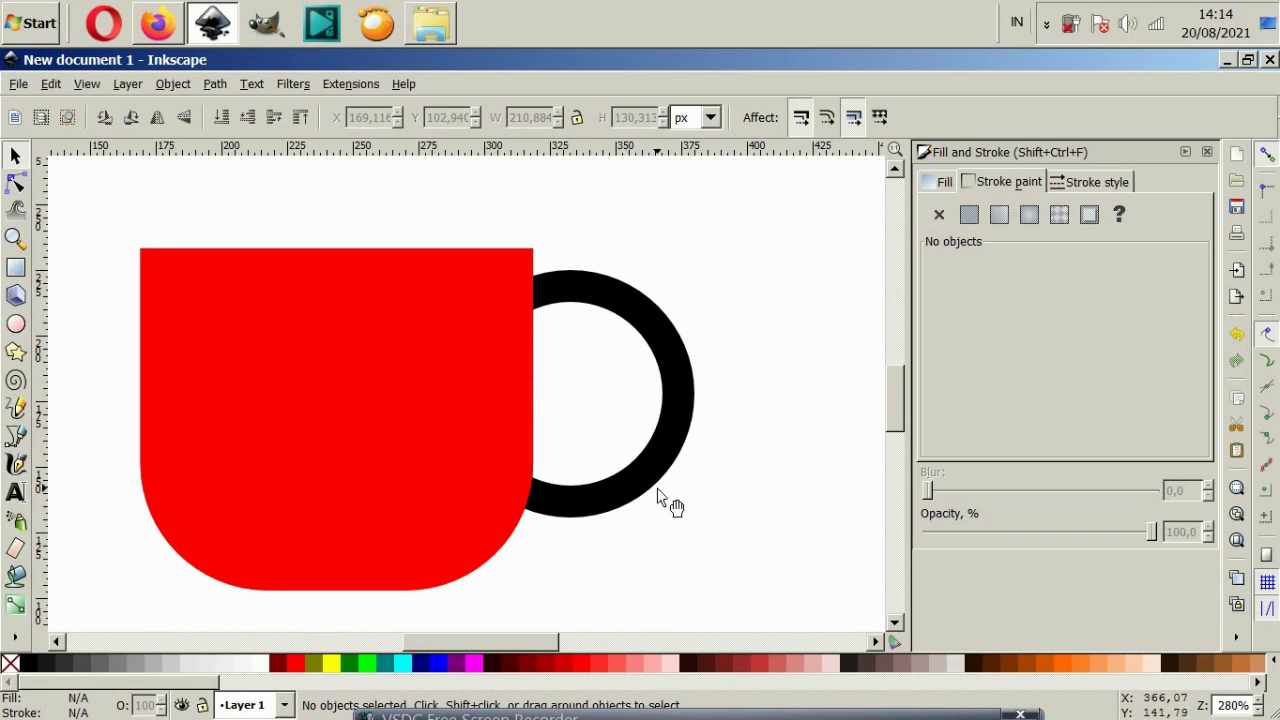
left_click_drag(652, 490, 618, 488)
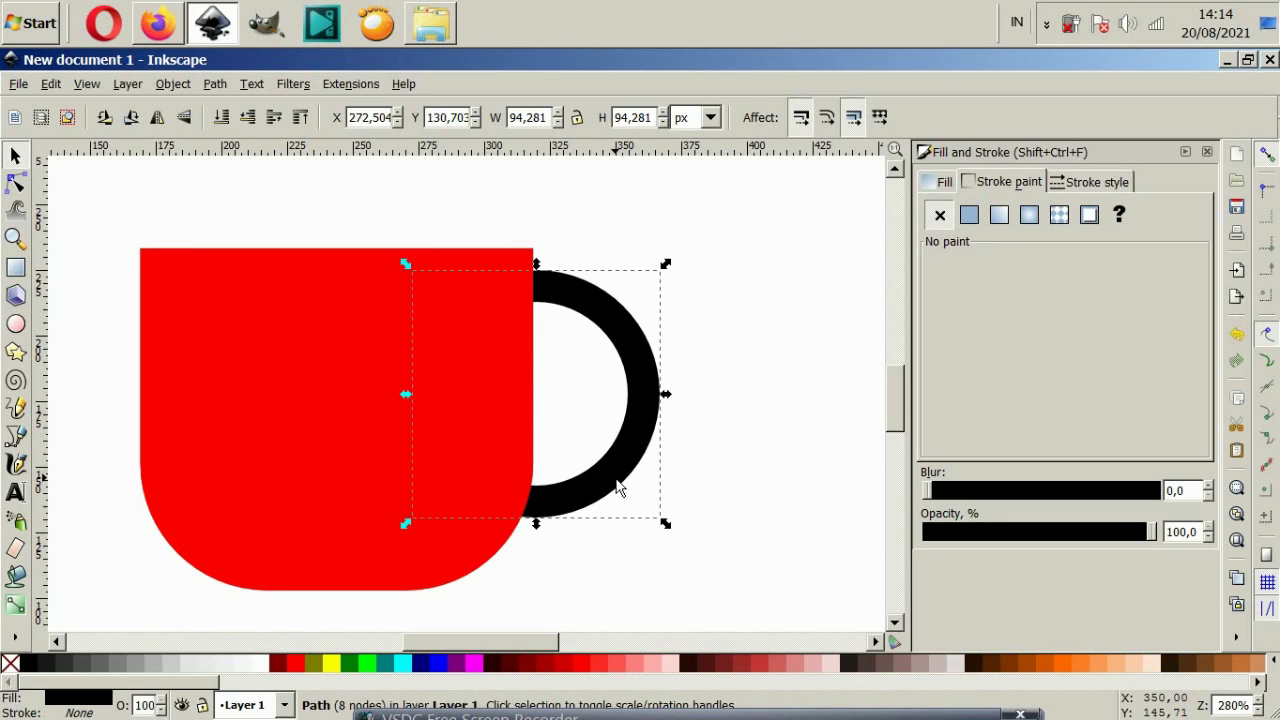
key("ctrl+z")
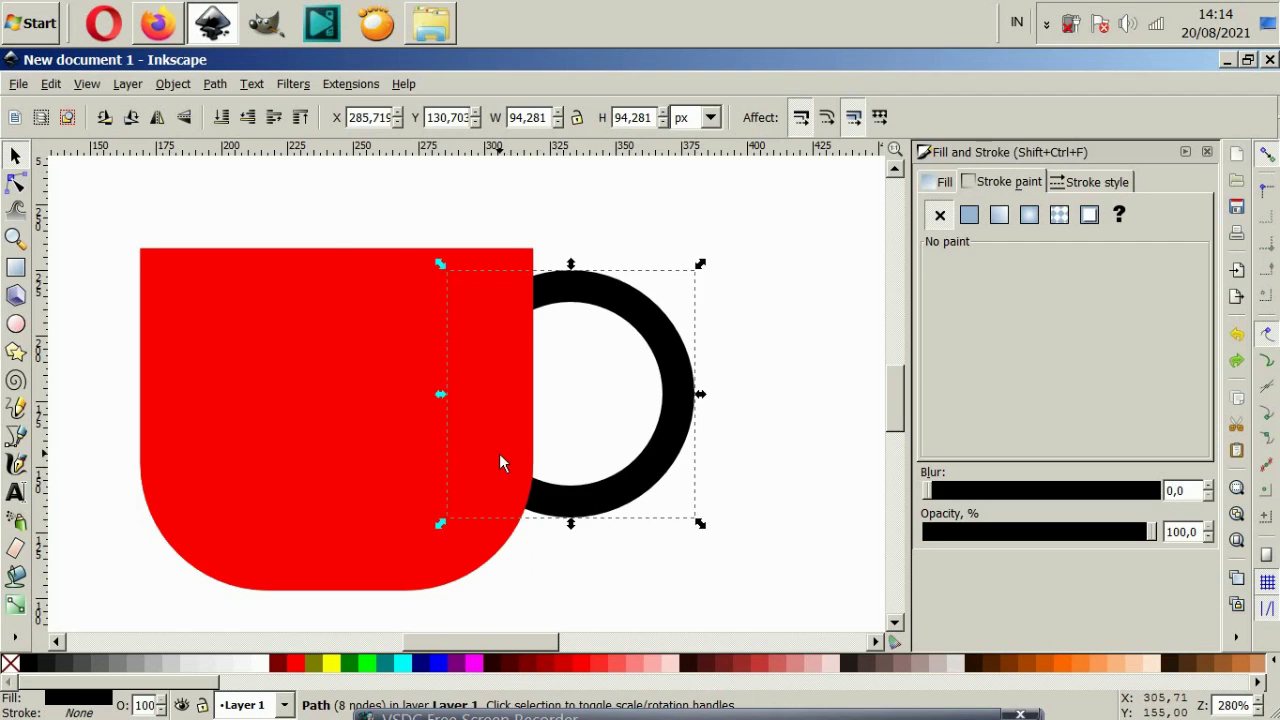
left_click(502, 463)
key("ctrl+z")
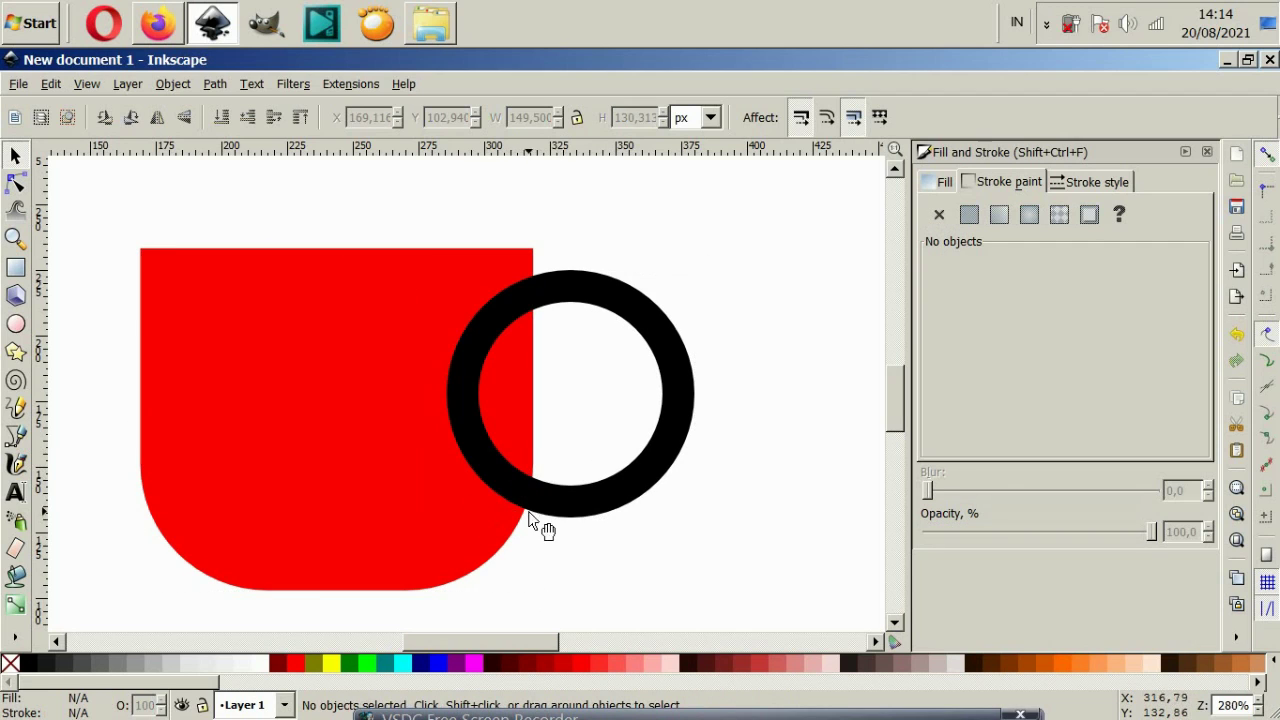
left_click(612, 507)
mouse_move(612, 507)
left_mouse_down()
mouse_move(620, 497)
mouse_move(598, 500)
left_mouse_up()
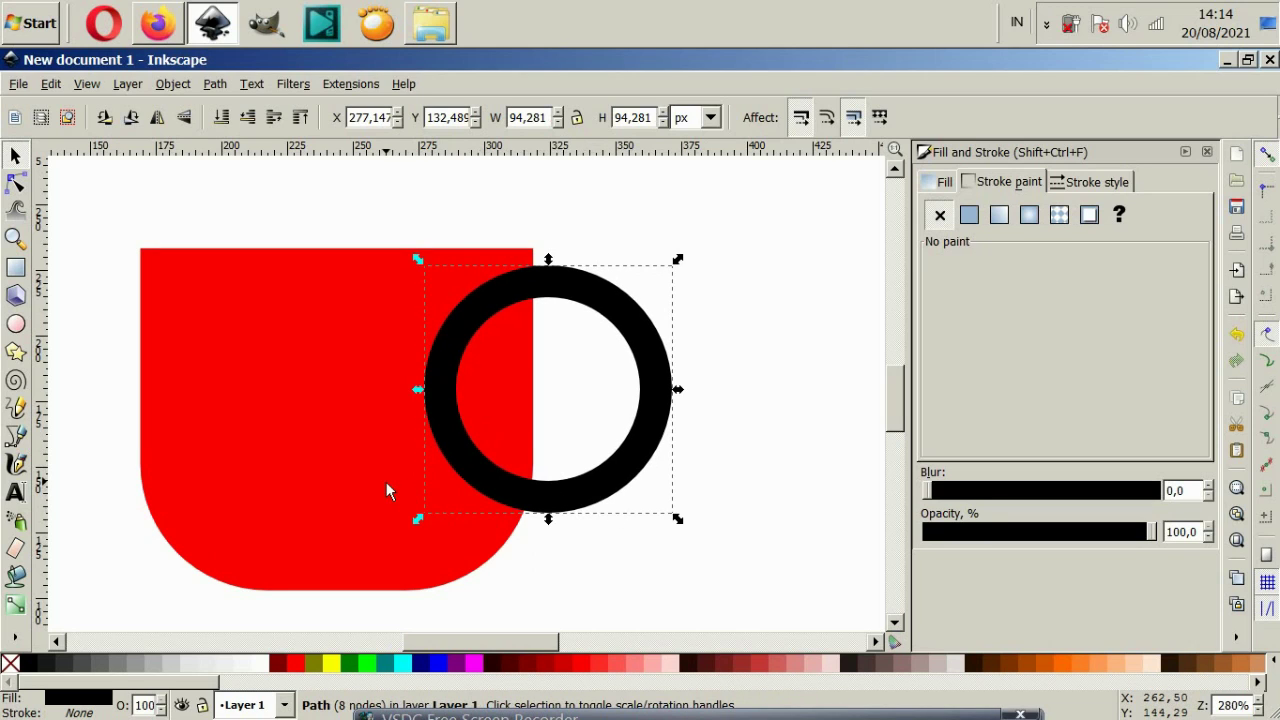
left_click(390, 490)
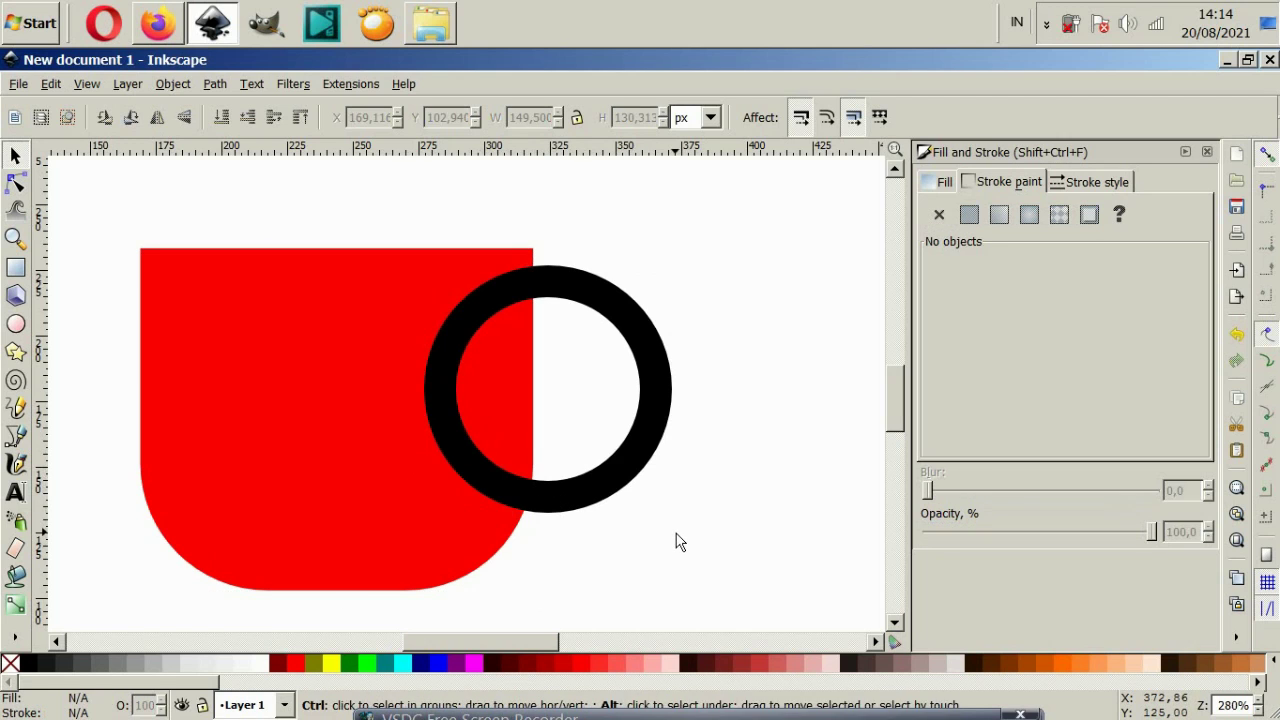
- Raise the red cup above the ring and subtract it, leaving a C-shaped handle
key("Home")
left_click(590, 488, "shift")
left_click(215, 84)
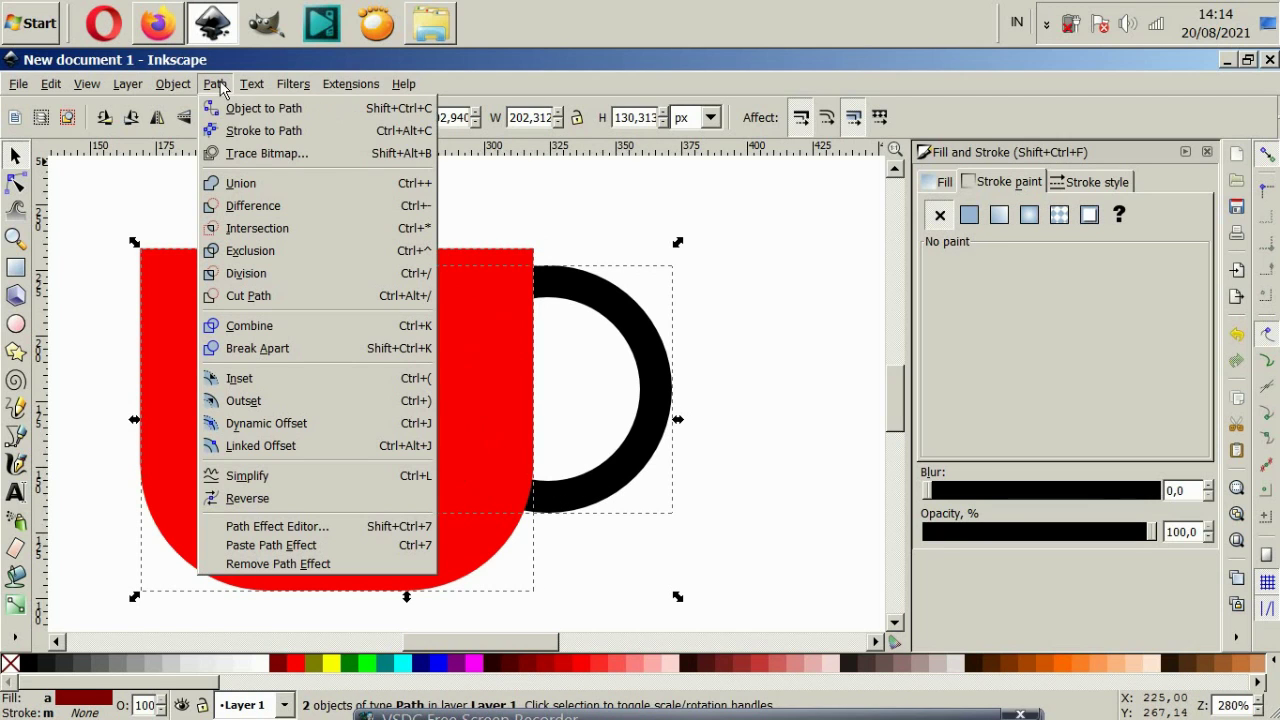
left_click(247, 208)
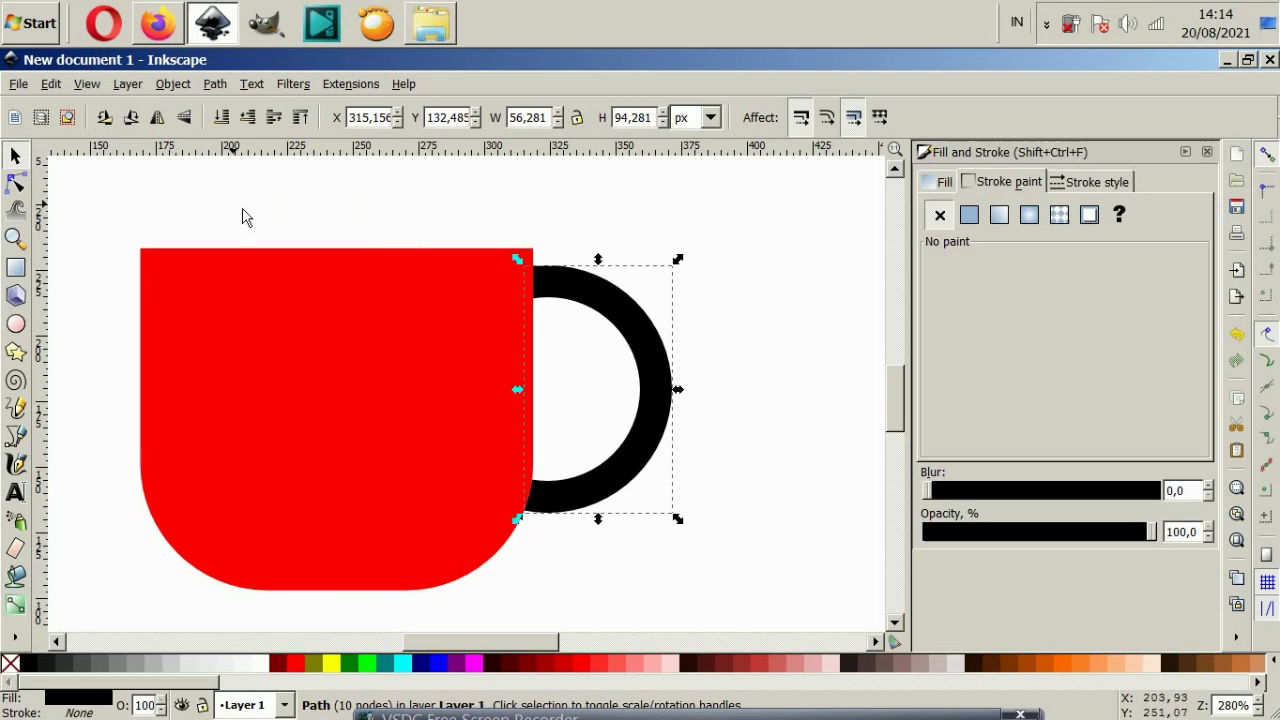
left_click(660, 265)
left_click_drag(626, 310, 644, 319)
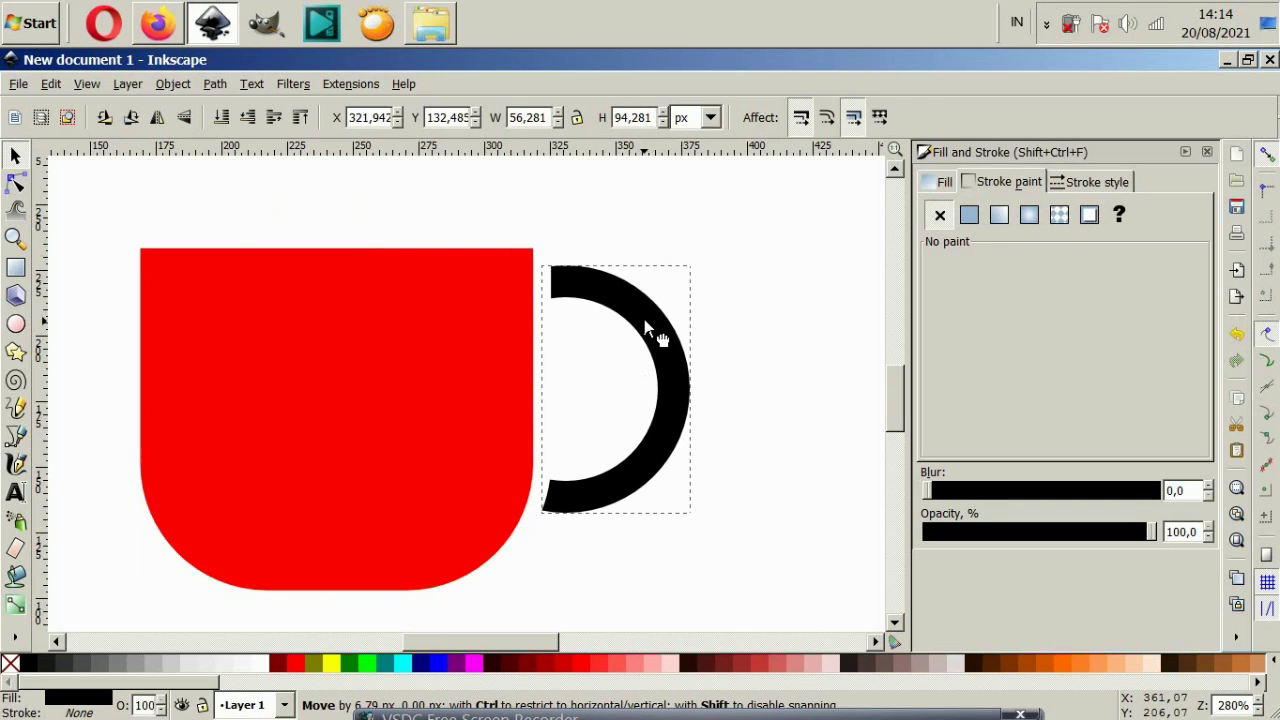
left_click(737, 443)
scroll(526, 481, "left", 2)
scroll(526, 481, "right", 2)
scroll(526, 481, "down", 1)
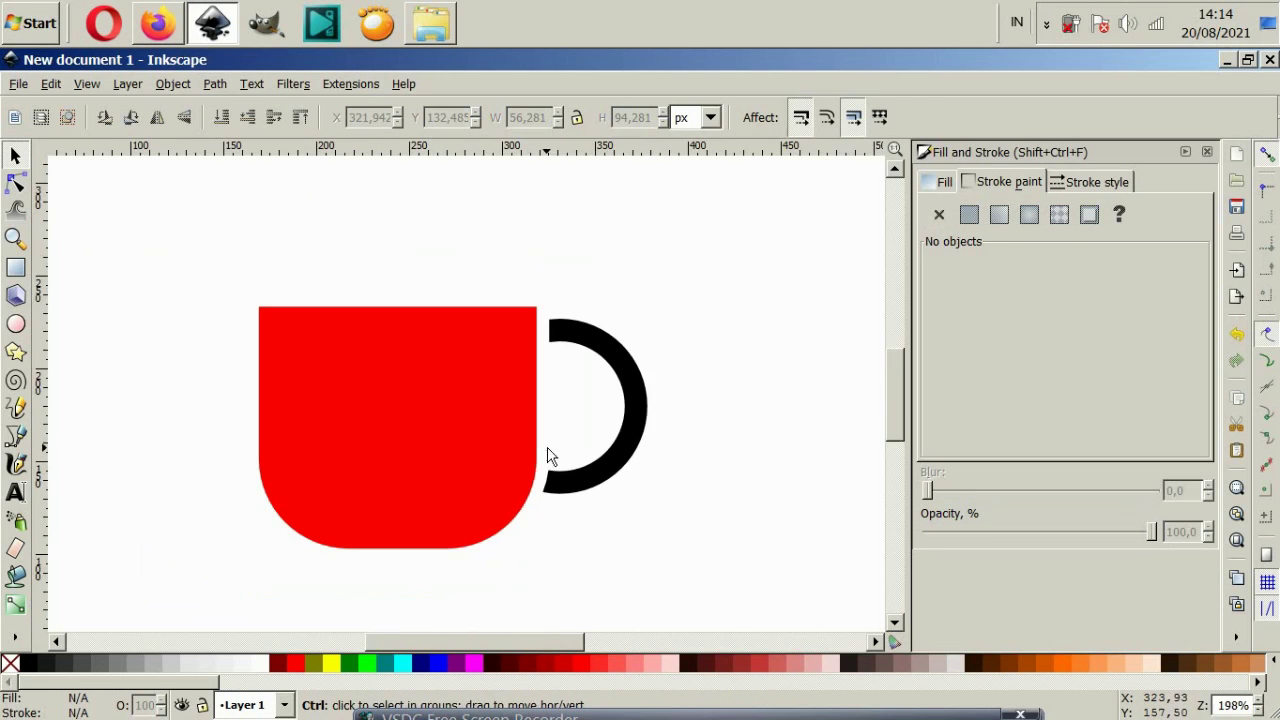
scroll(449, 491, "up", 2)
key("ctrl+z")
- Fill the red cup body with black
scroll(697, 512, "down", 1)
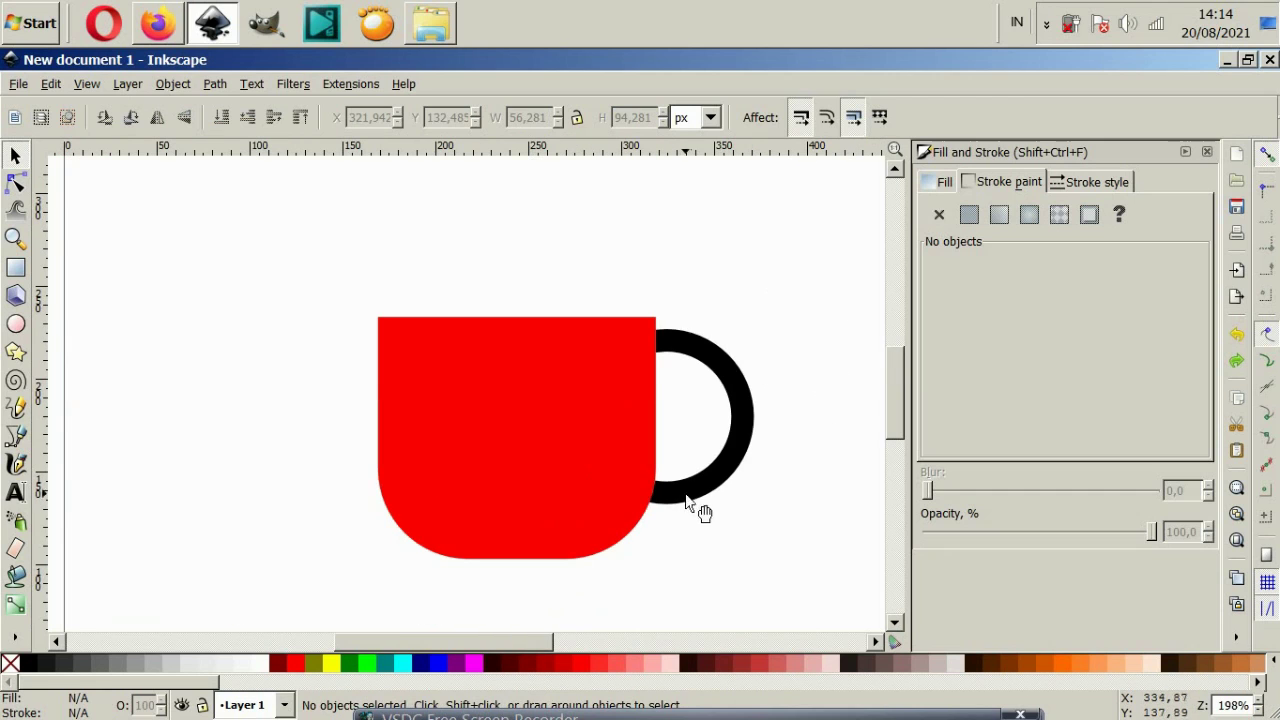
left_click(706, 500)
left_click(697, 538)
scroll(614, 519, "right", 1)
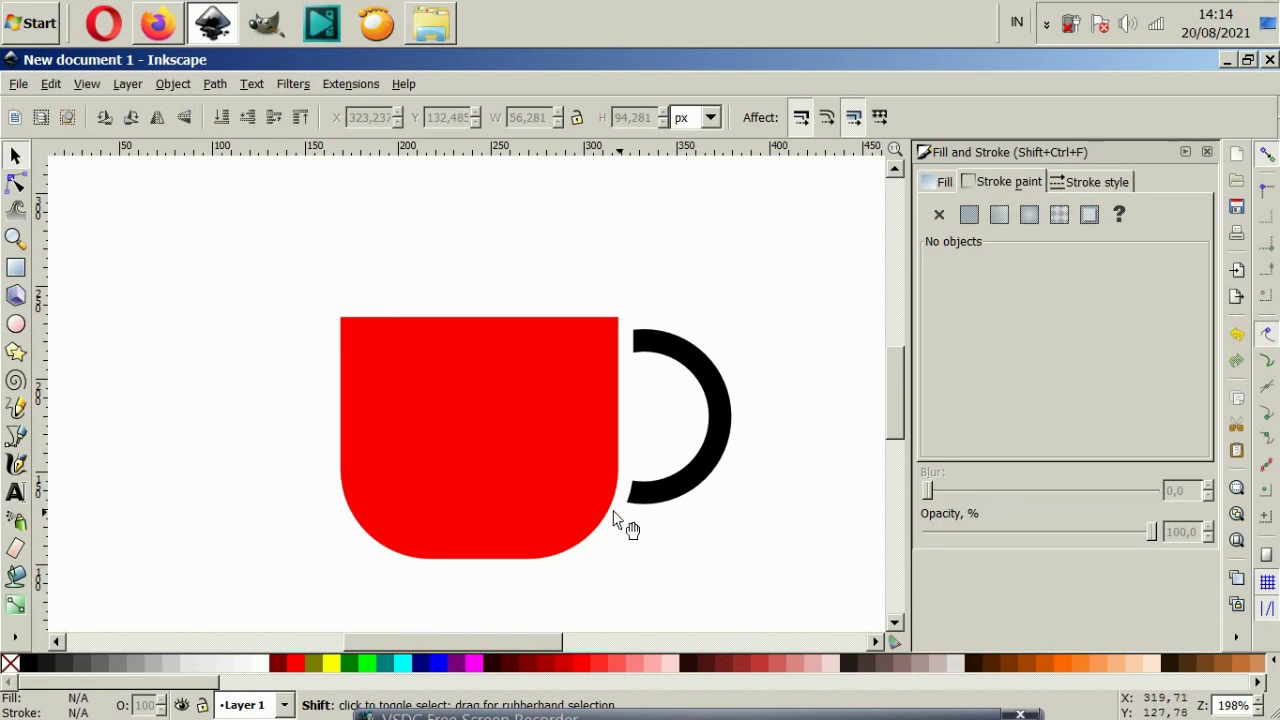
scroll(555, 507, "right", 2)
left_click(470, 498)
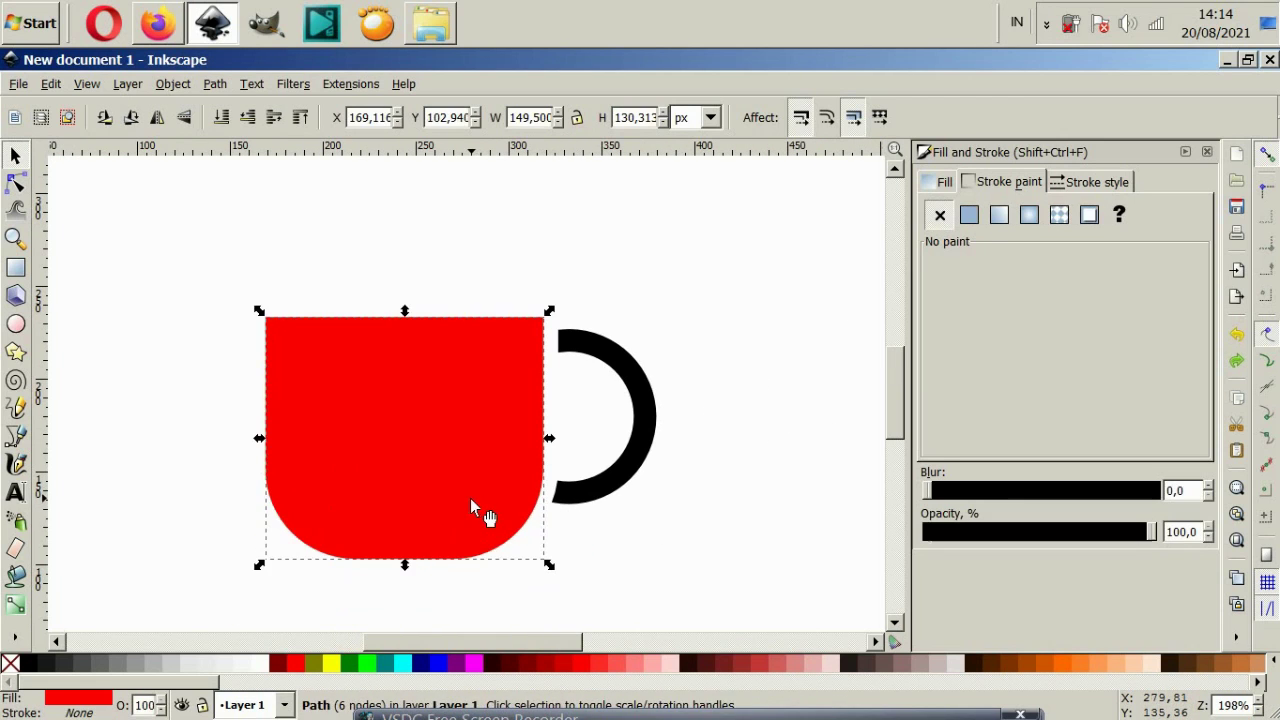
left_click(27, 663)
left_click(210, 573)
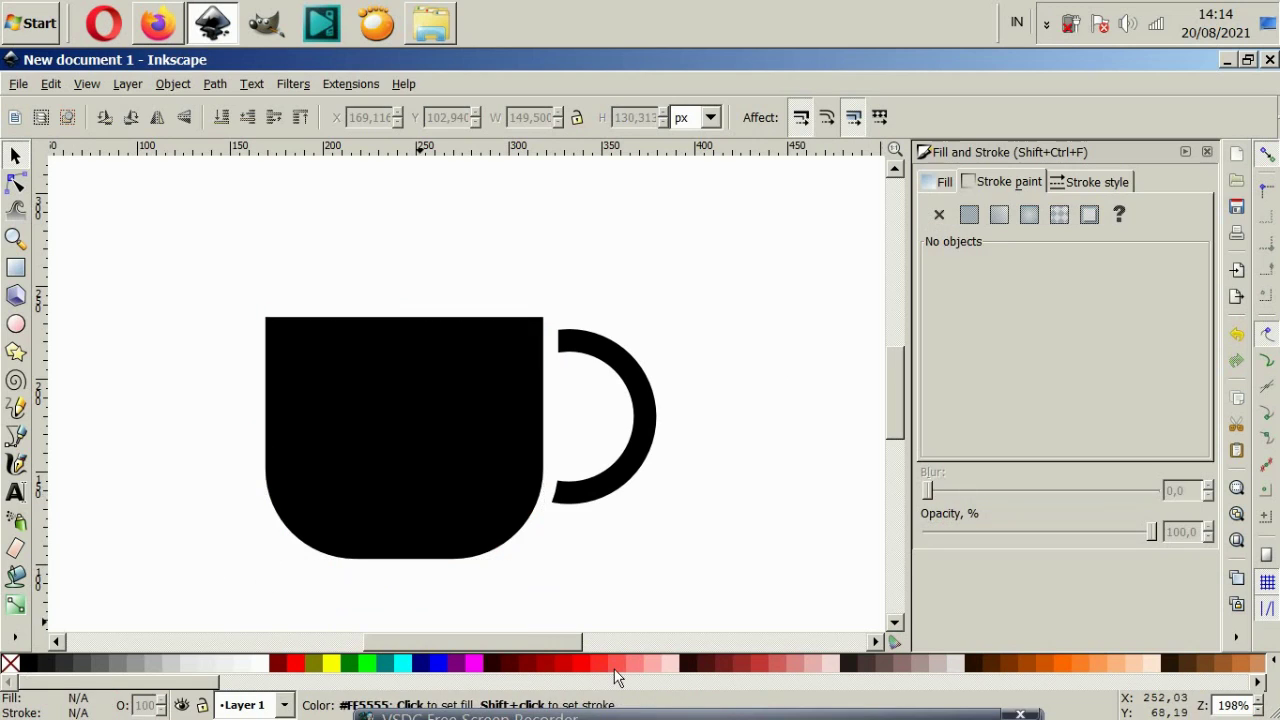
- Place a smaller white copy, about 126 × 110 px, inside the black cup body
left_click(531, 472)
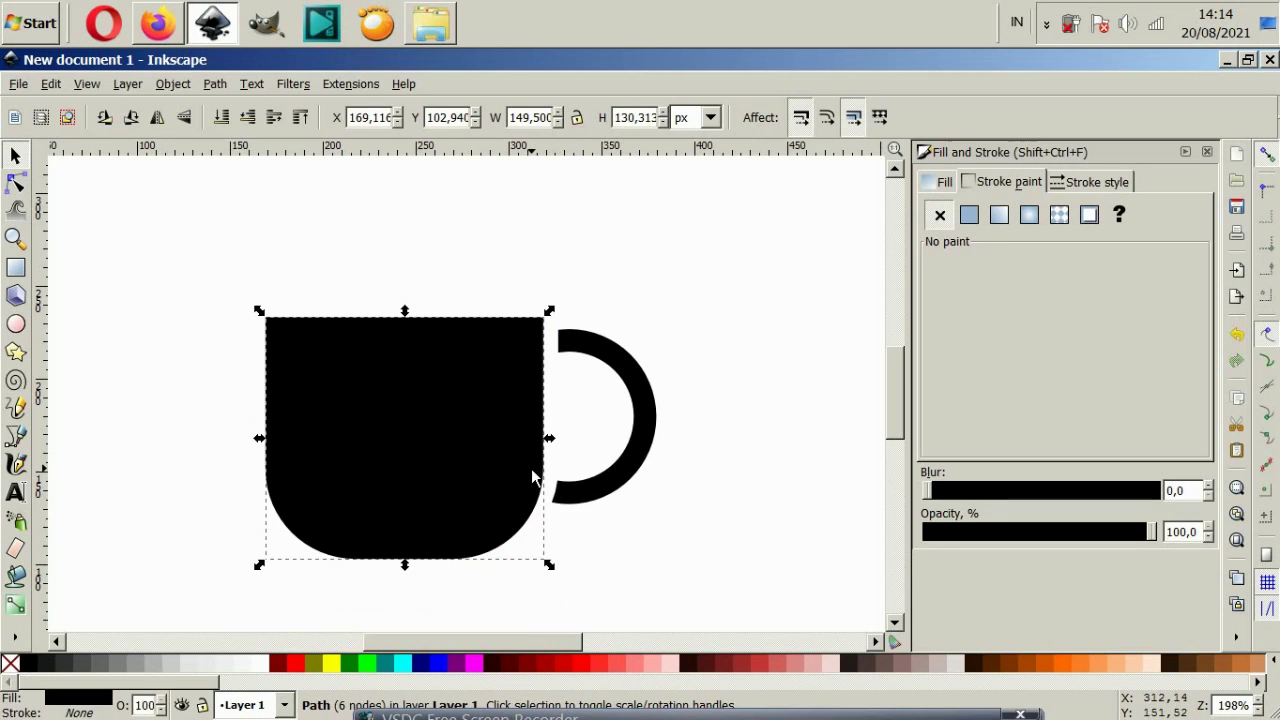
left_click(562, 306)
left_click(507, 384)
left_click_drag(549, 311, 536, 323)
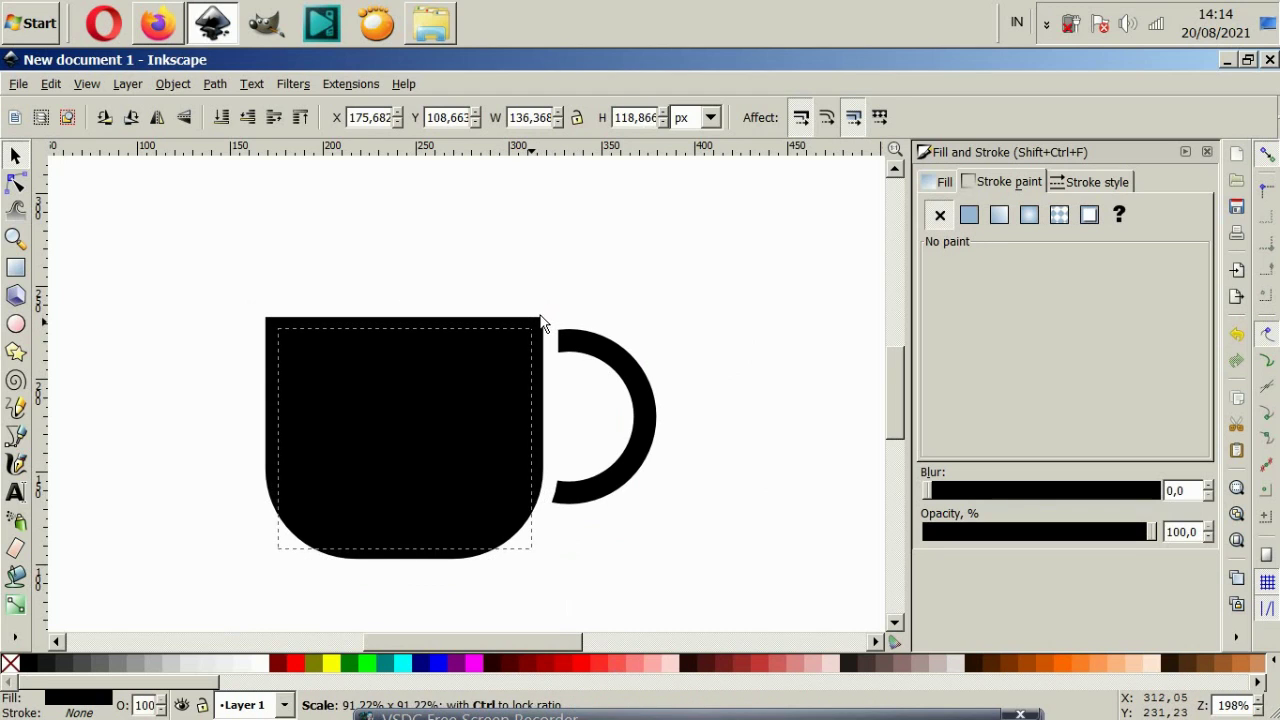
left_click(265, 665)
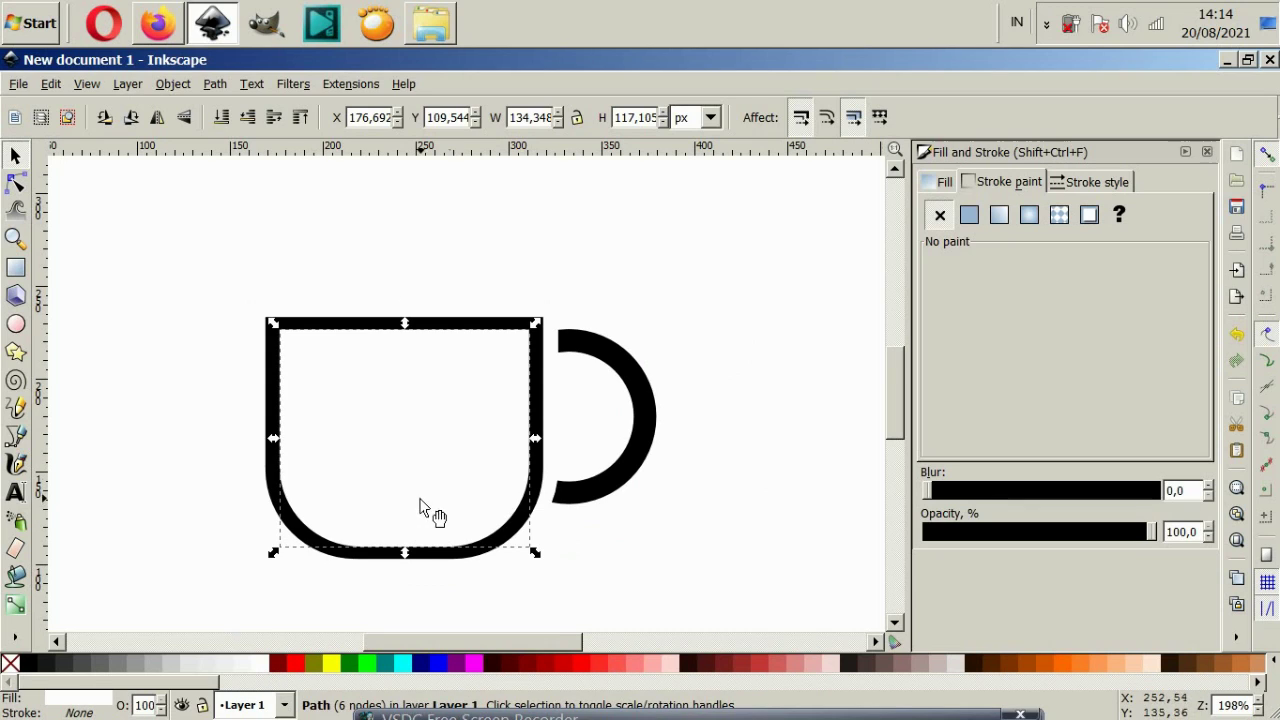
left_click_drag(536, 325, 526, 324)
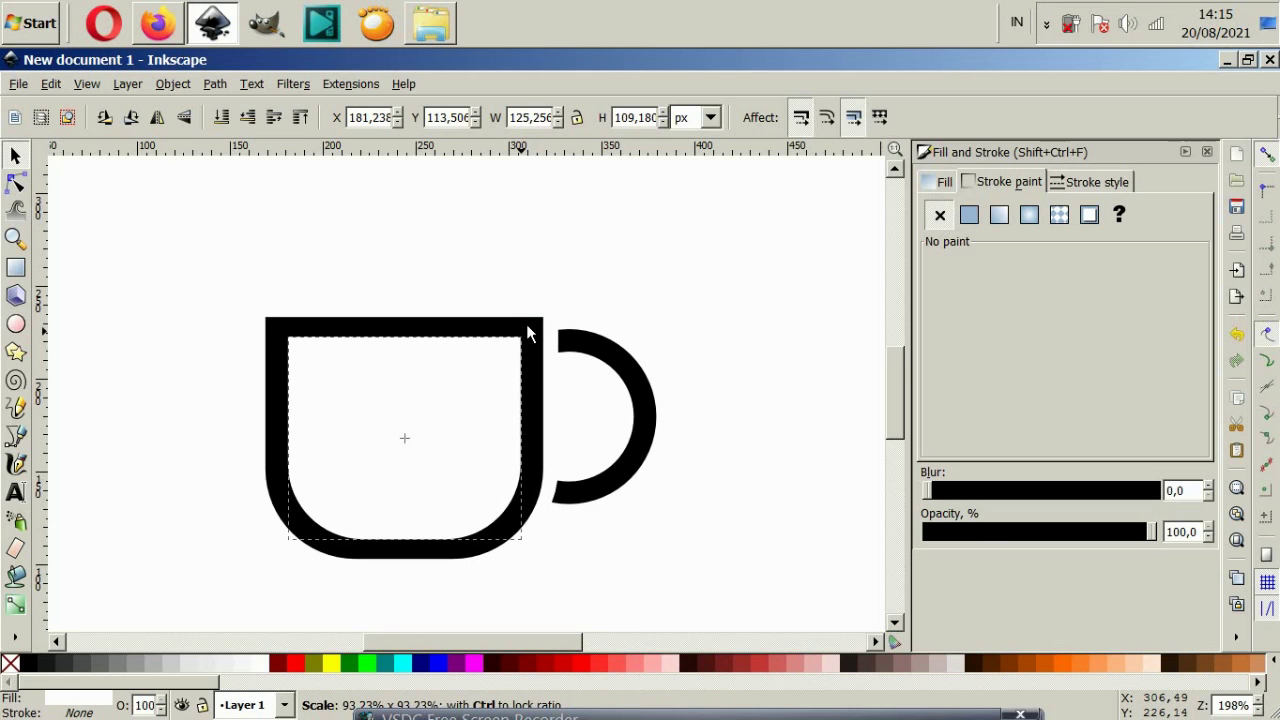
left_click(615, 275)
scroll(494, 490, "up", 2)
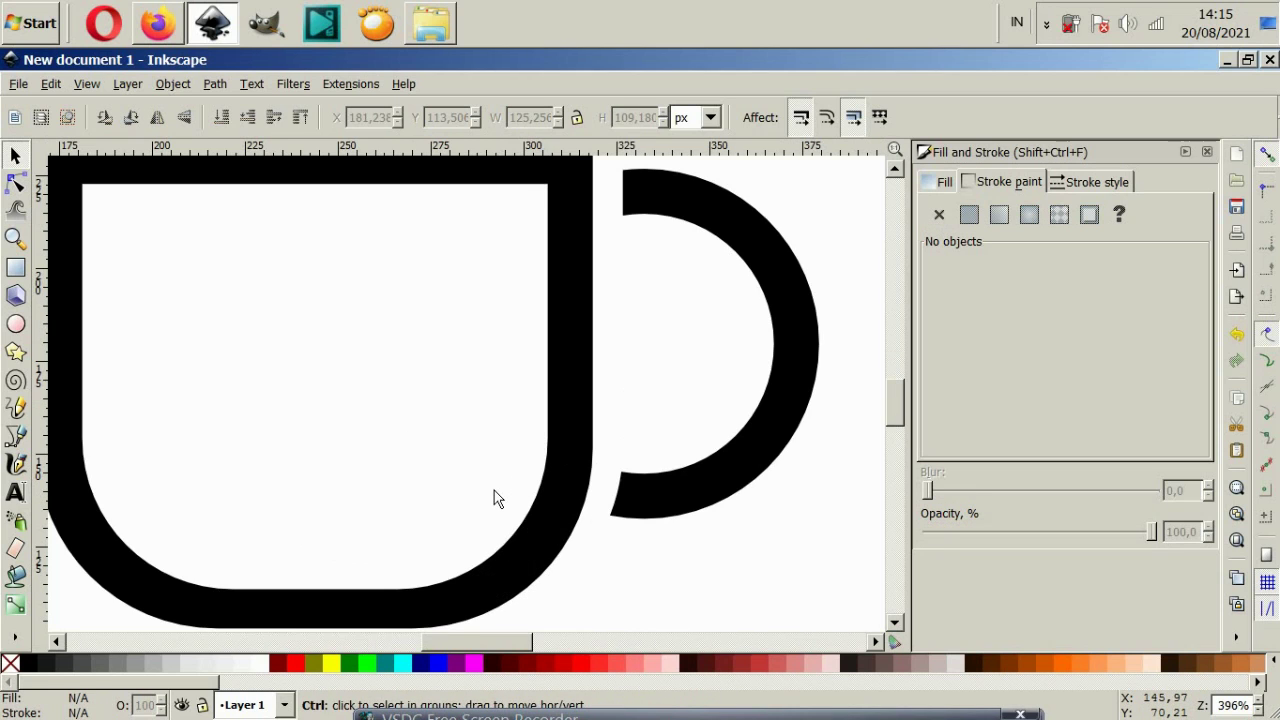
left_click(550, 534)
scroll(517, 516, "down", 2)
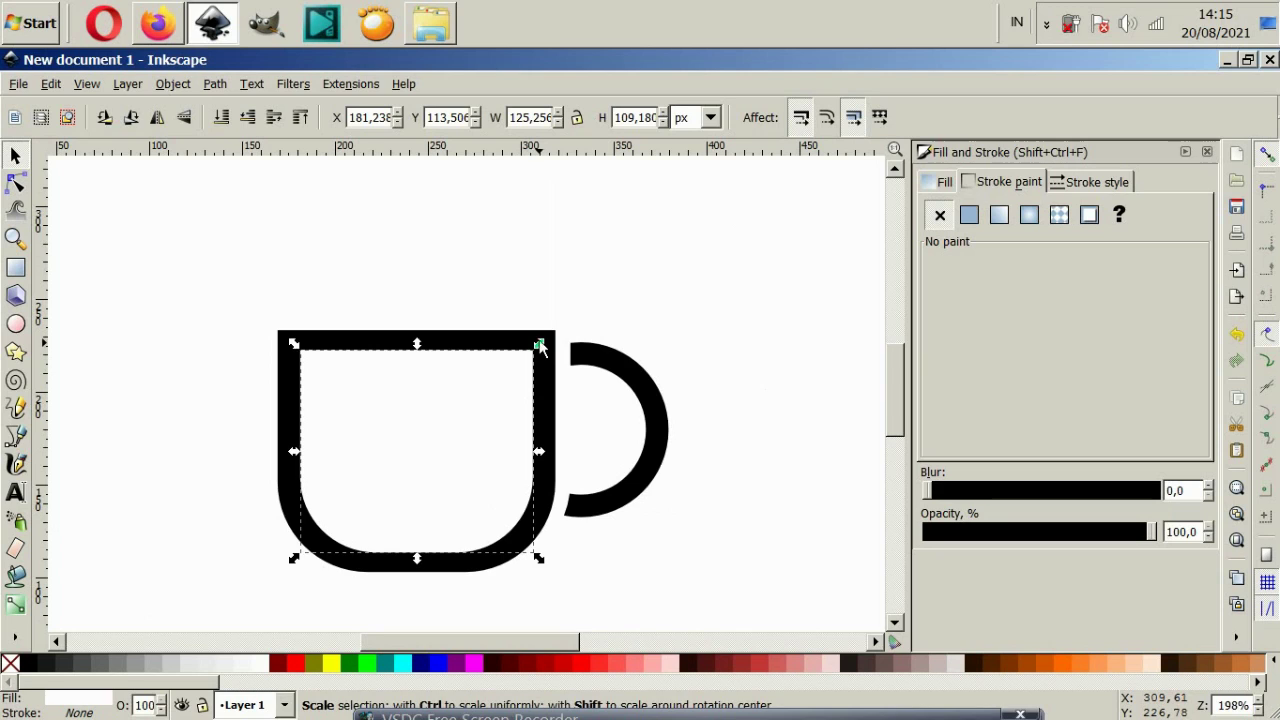
left_click_drag(540, 346, 543, 343)
left_click(605, 316)
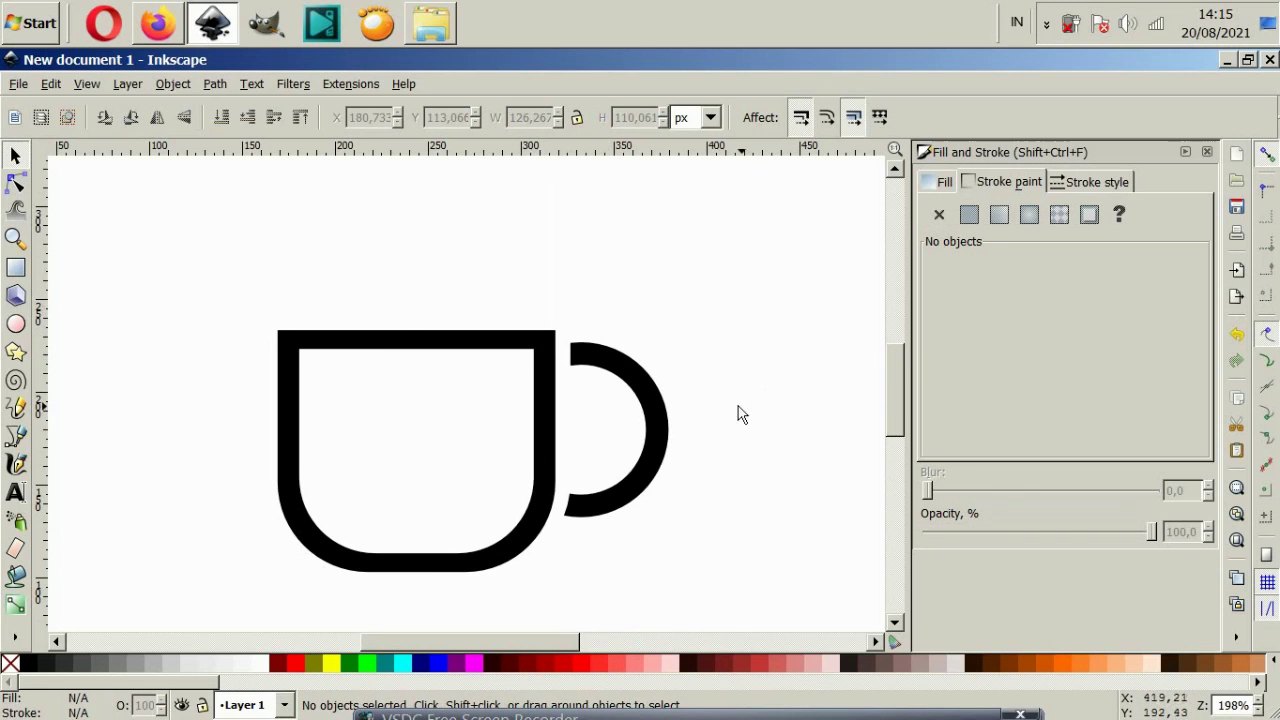
scroll(471, 366, "down", 1)
- Shrink the inner shape to about 102 × 89 px and fill it brown (#784421) as coffee
scroll(480, 370, "up", 2)
scroll(629, 497, "down", 1)
scroll(571, 523, "down", 2)
scroll(548, 508, "up", 1)
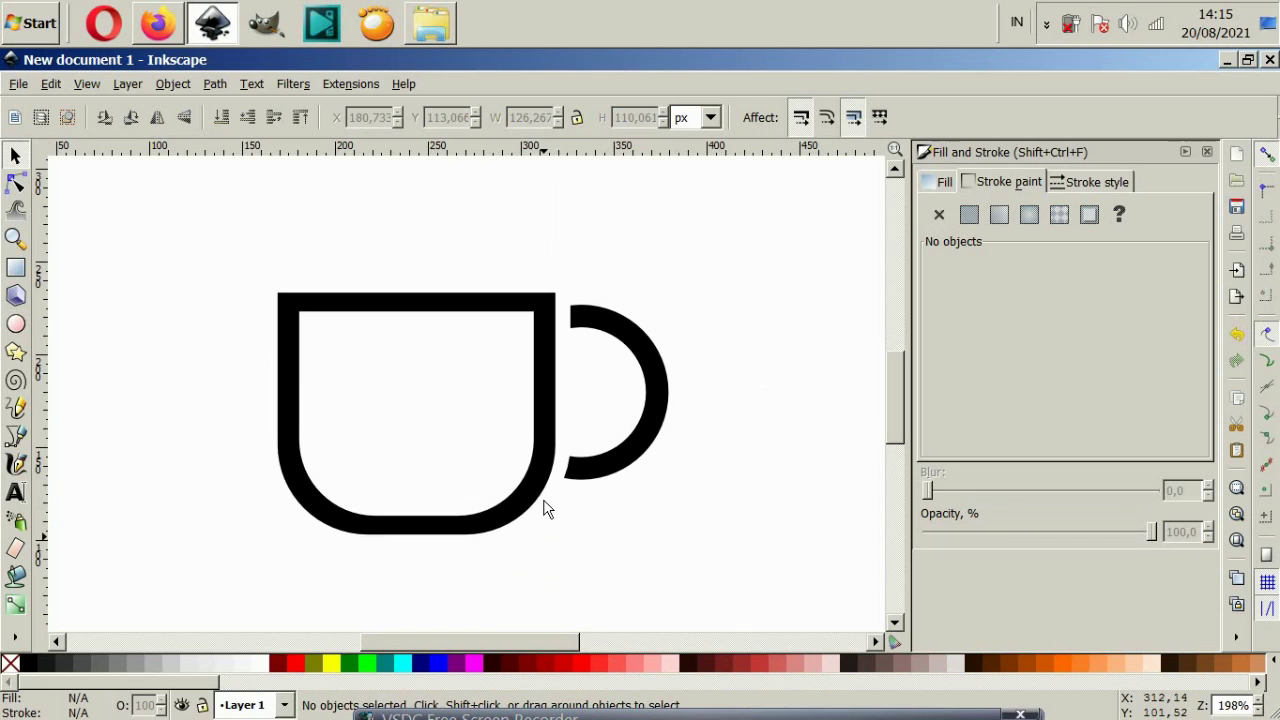
scroll(426, 405, "up", 2)
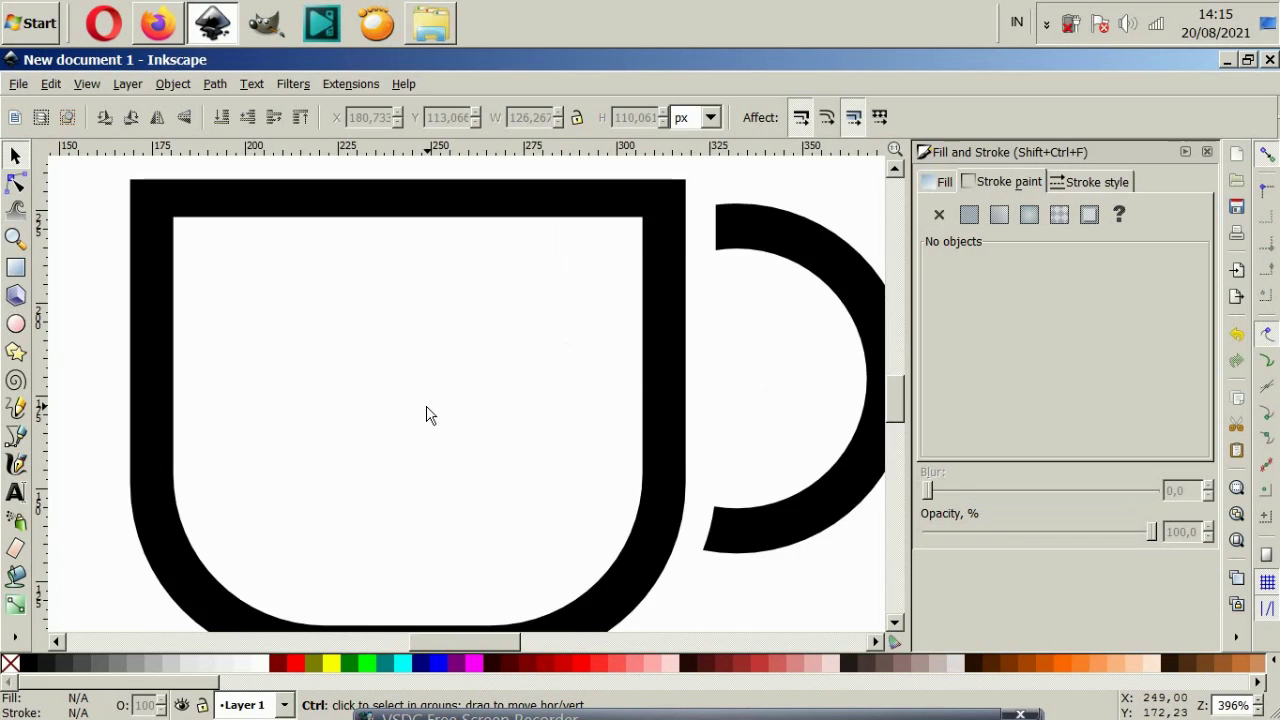
scroll(426, 405, "down", 2)
left_click(427, 407, "ctrl")
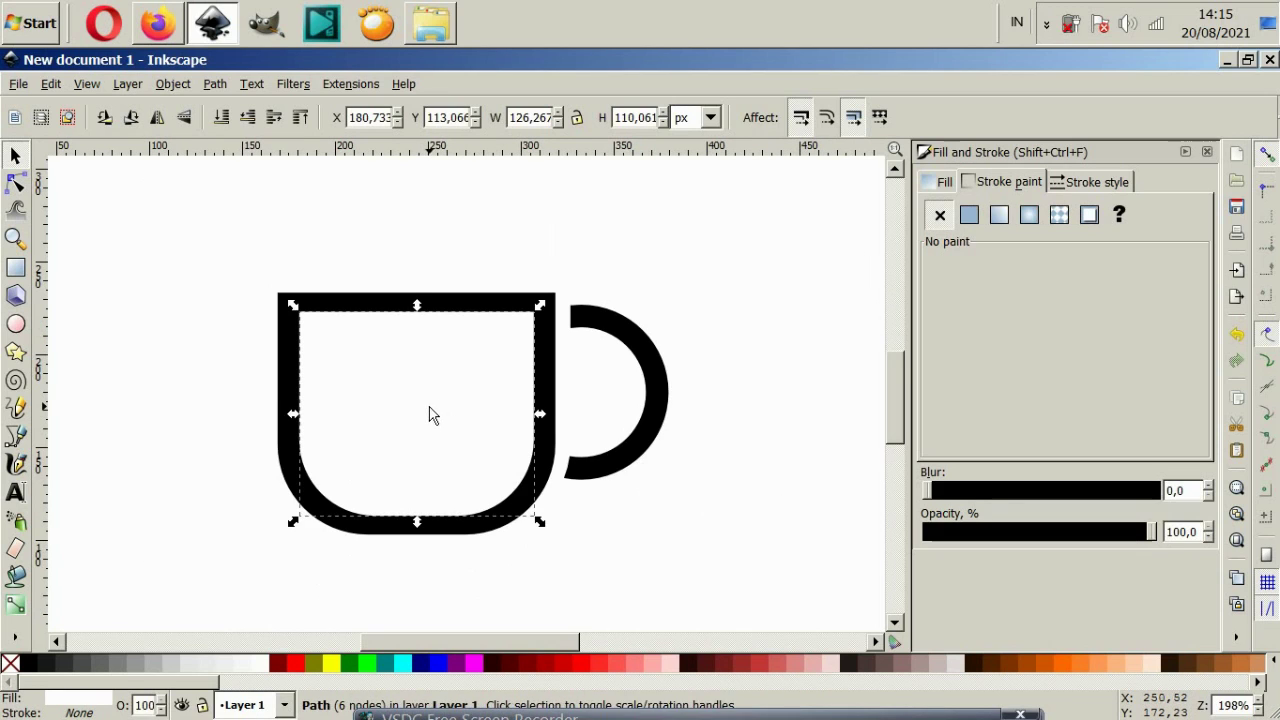
left_click_drag(546, 311, 524, 330)
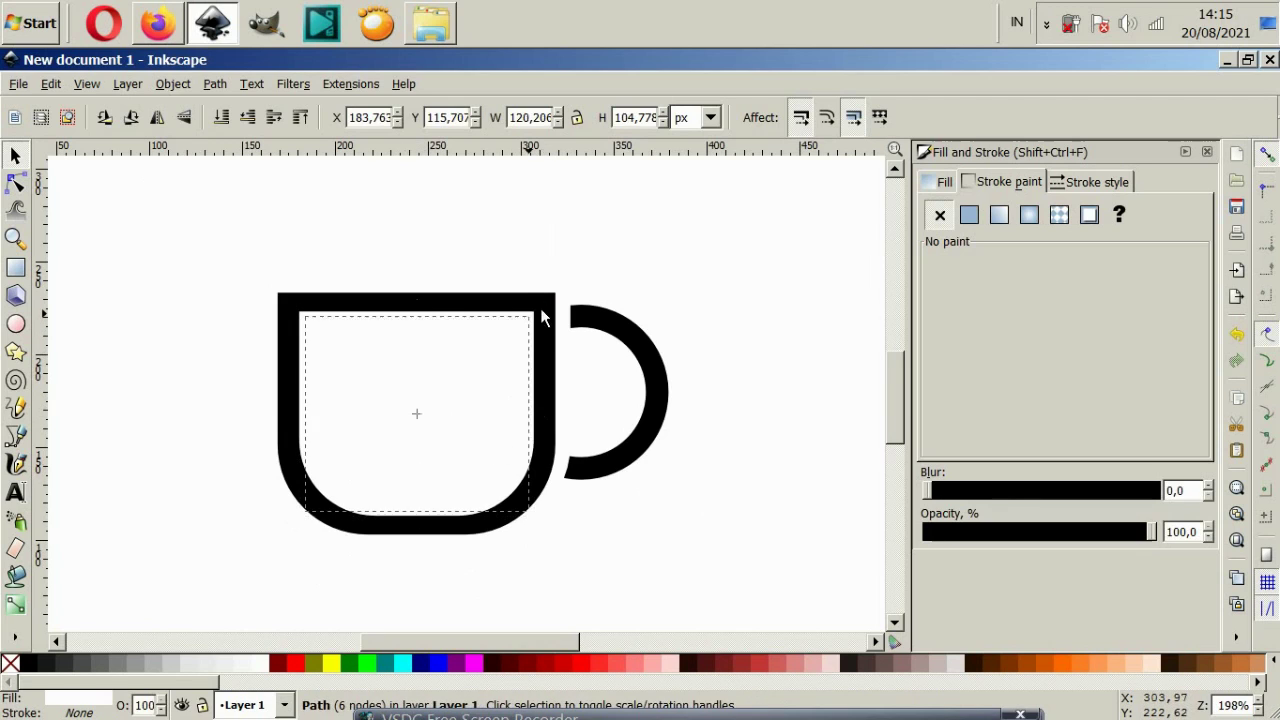
left_click(1207, 664)
left_click_drag(518, 325, 527, 330)
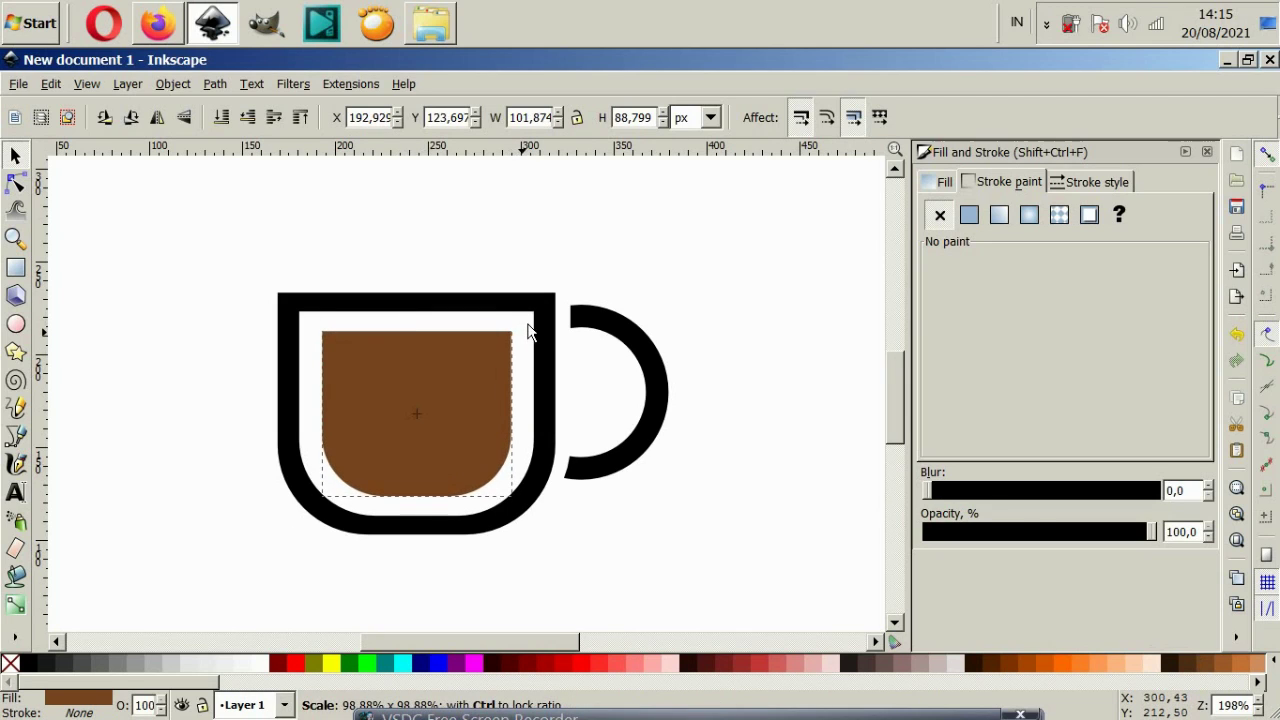
left_click(143, 277)
left_click(368, 420)
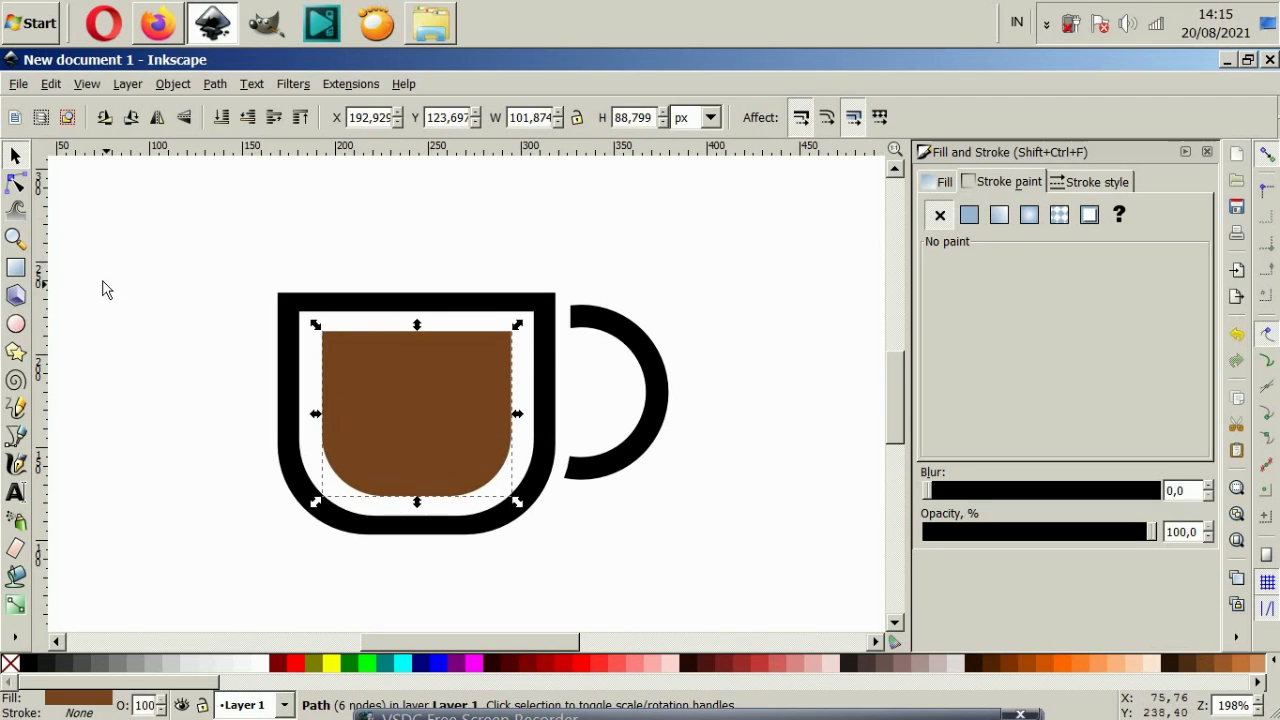
- Drag the coffee shape's two top nodes to shift its top edge by about 14 px
left_click(16, 185)
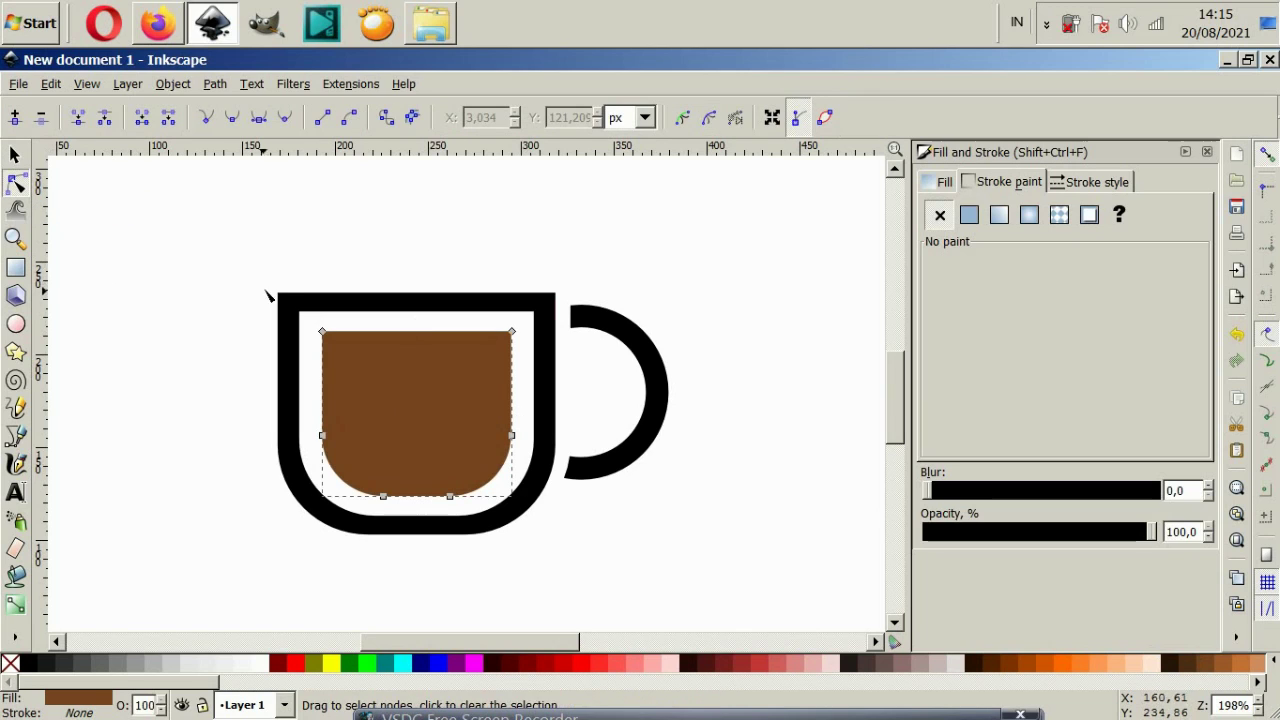
left_click_drag(226, 284, 576, 383)
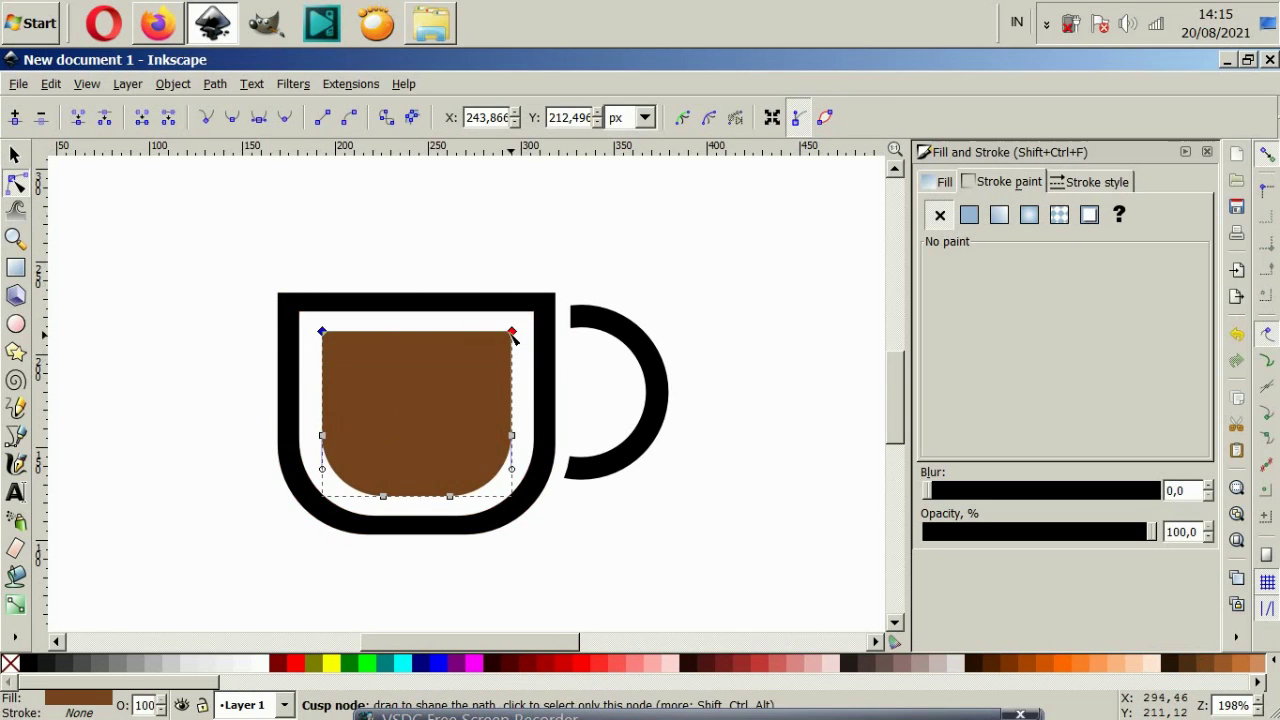
mouse_move(507, 333)
left_mouse_down()
mouse_move(503, 397)
mouse_move(516, 368)
left_mouse_up()
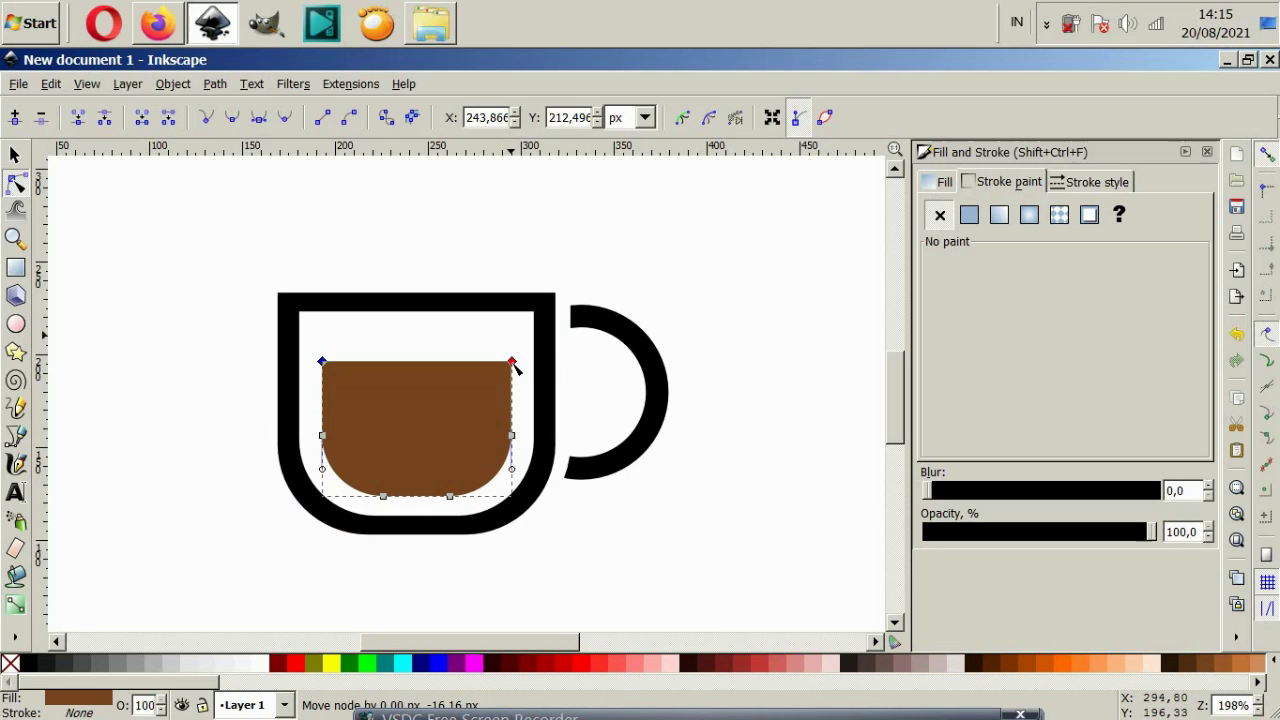
left_click_drag(516, 368, 514, 358)
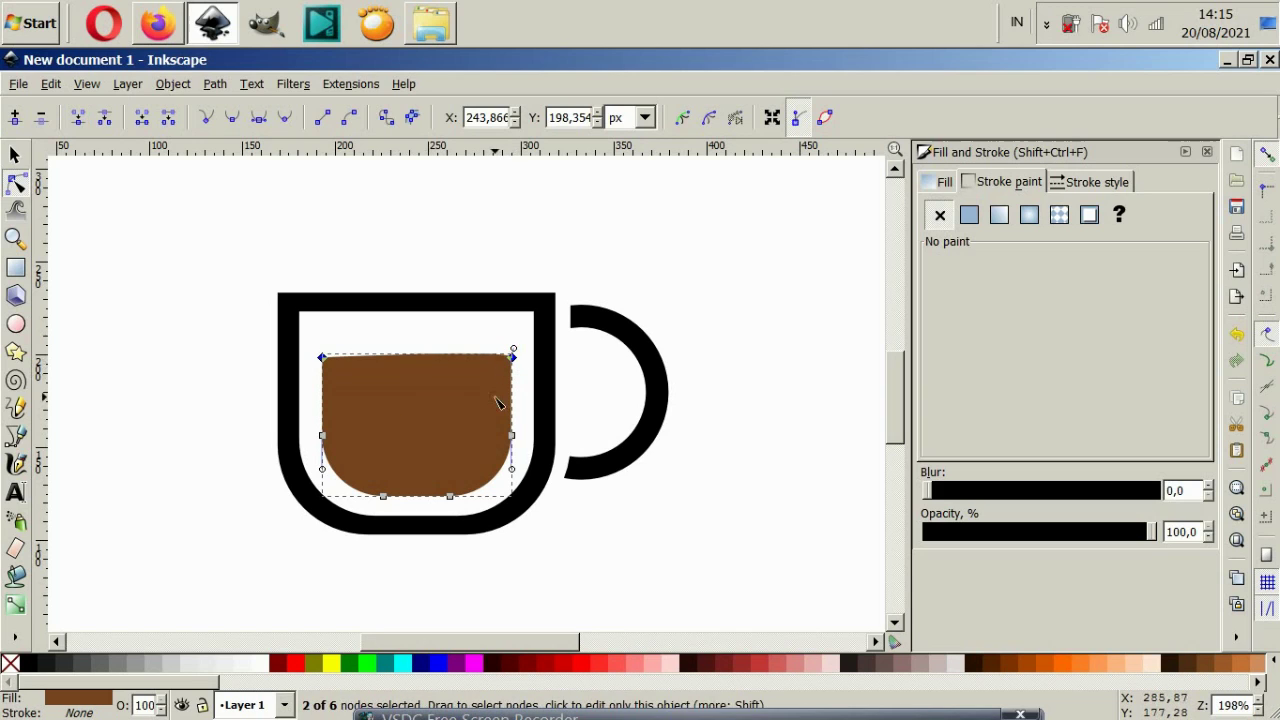
left_click(565, 540)
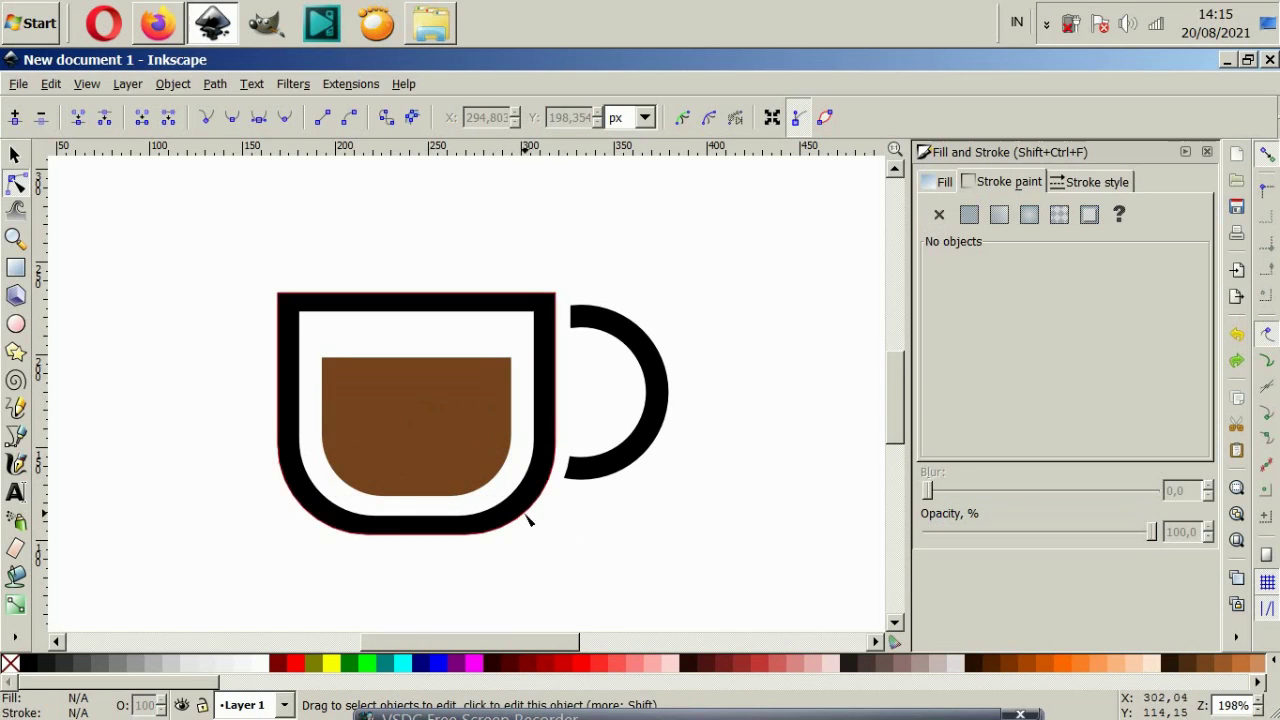
scroll(430, 505, "left", 4)
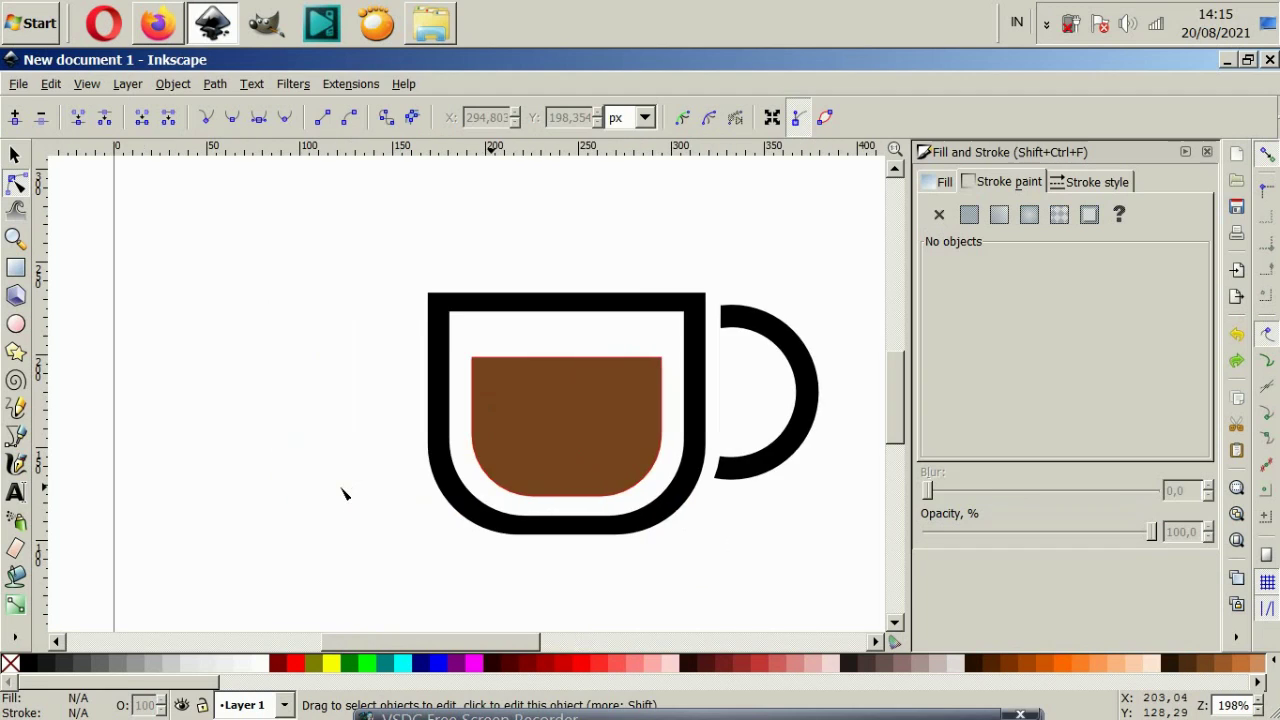
- Draw an orange pill-shaped rounded rectangle, about 49 × 92 px, over the coffee's right side
left_click(16, 268)
scroll(620, 434, "right", 4)
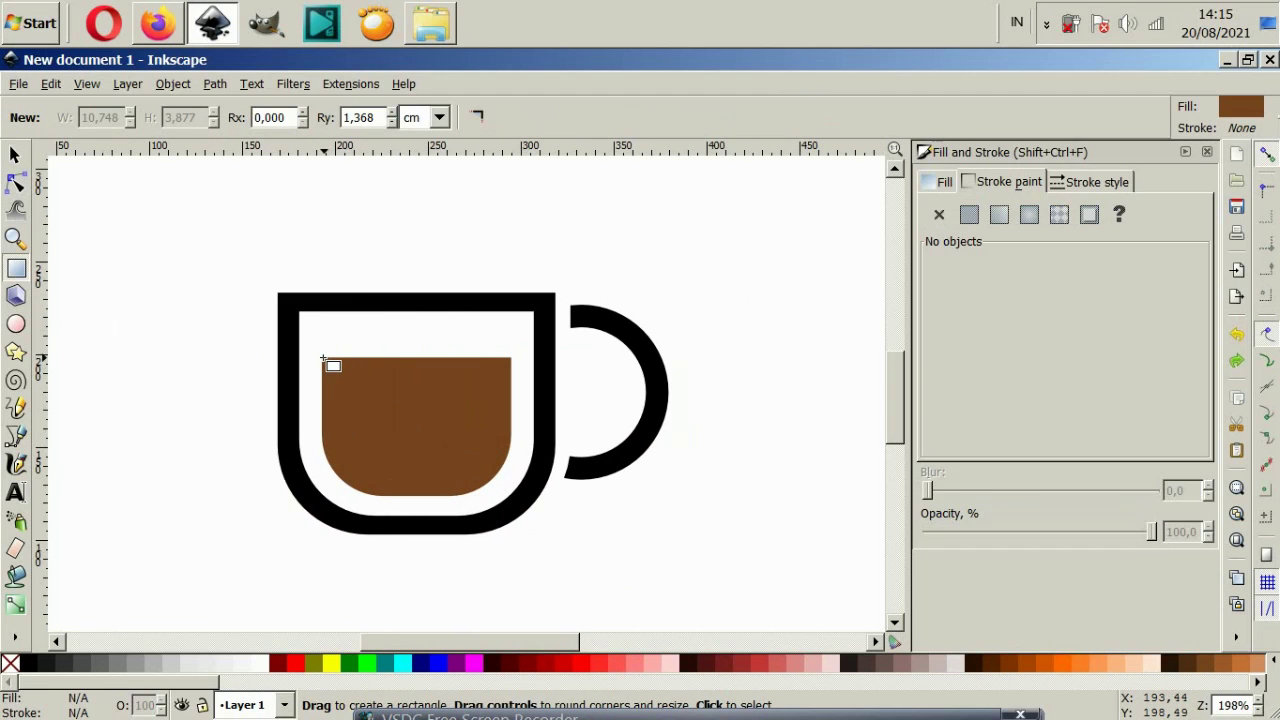
left_click_drag(322, 358, 448, 556)
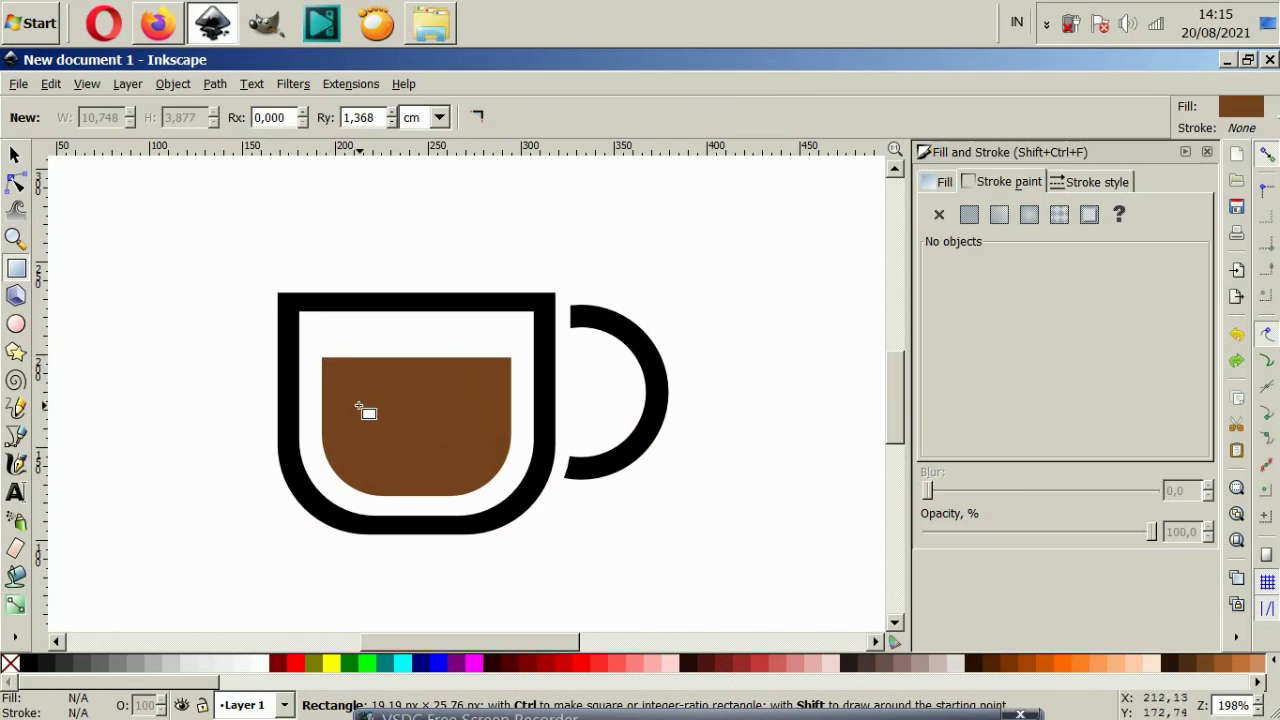
key("Escape")
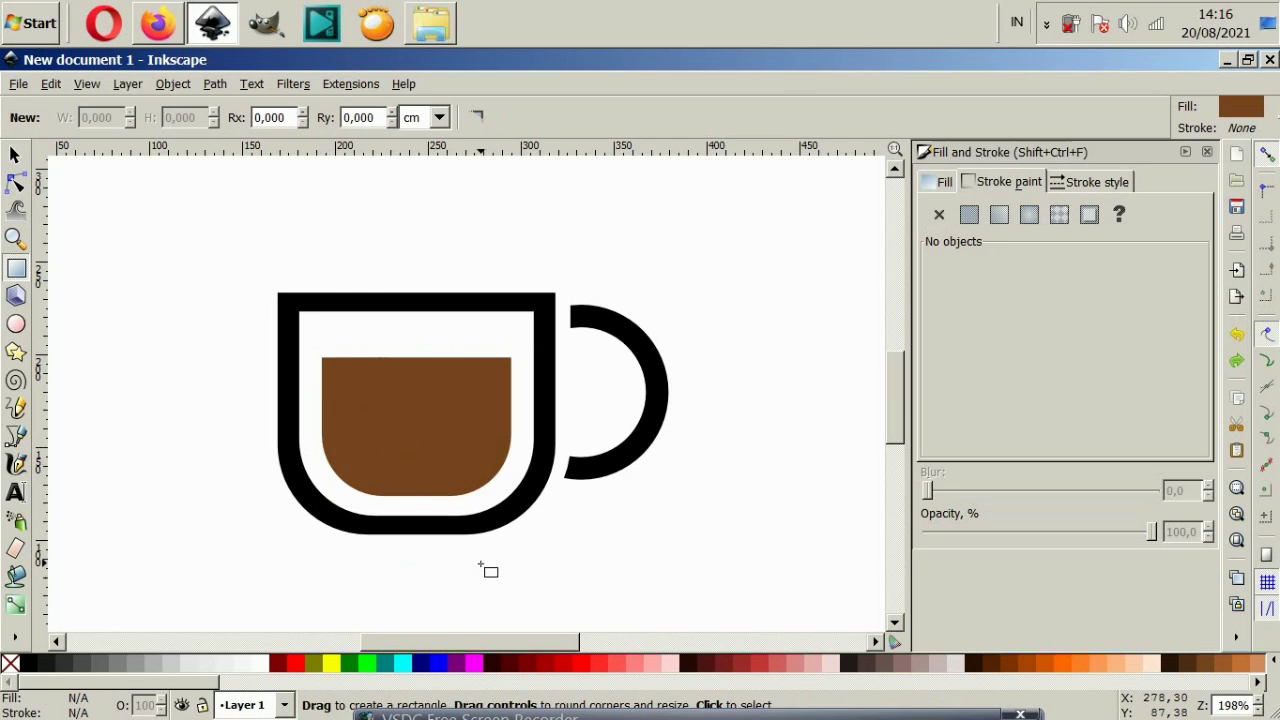
left_click(1090, 663)
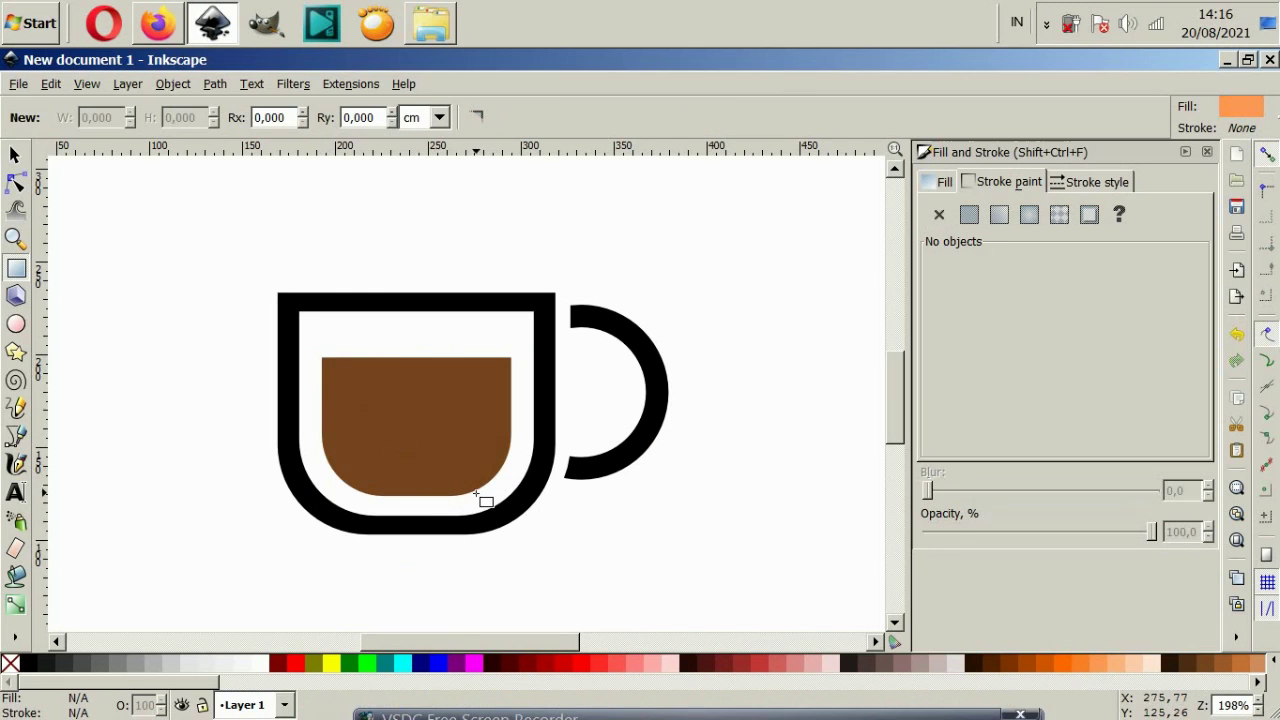
left_click_drag(421, 497, 514, 328)
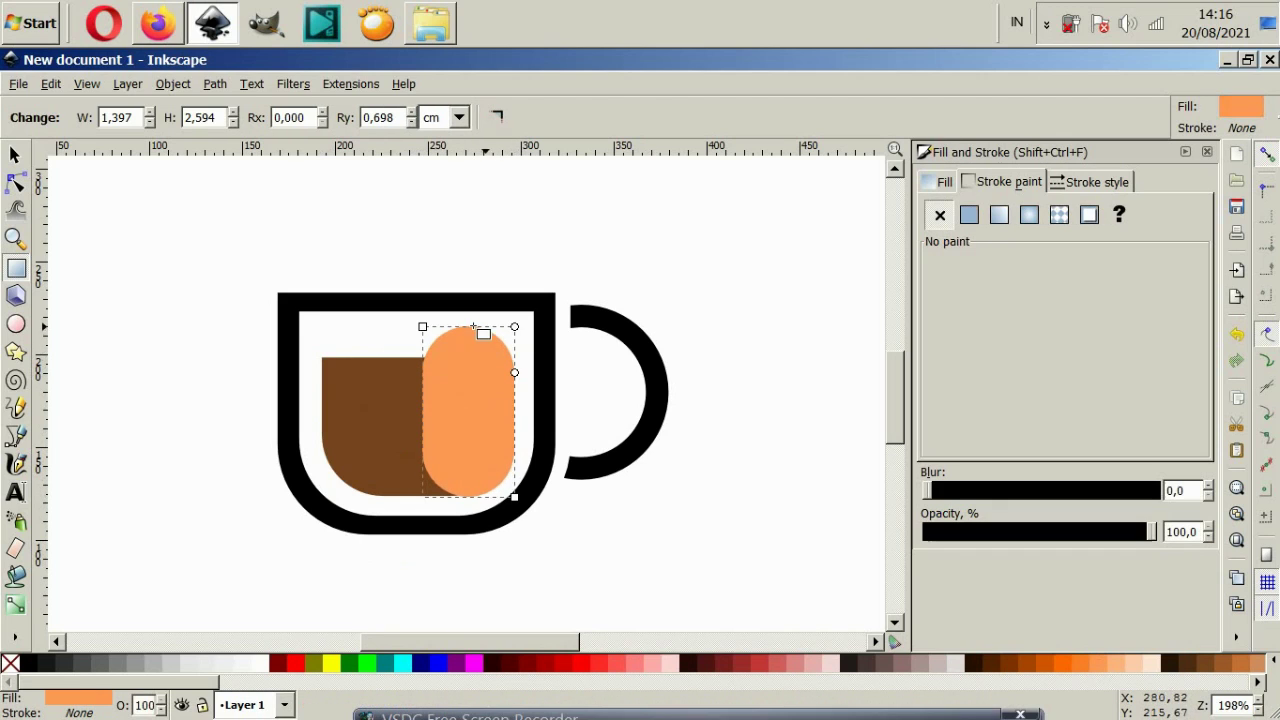
left_click(15, 155)
- Reposition the orange pill, add an offset duplicate to its right, and enlarge both together
left_click_drag(418, 320, 412, 312)
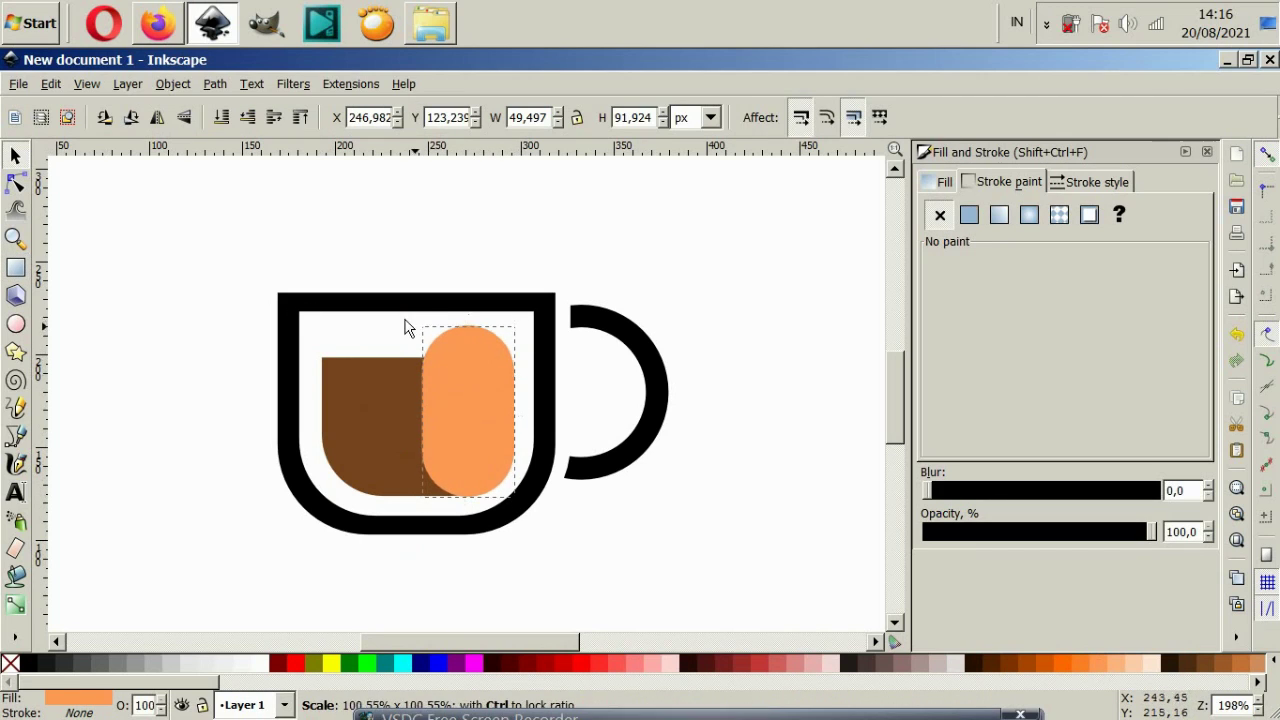
left_click_drag(495, 399, 395, 397)
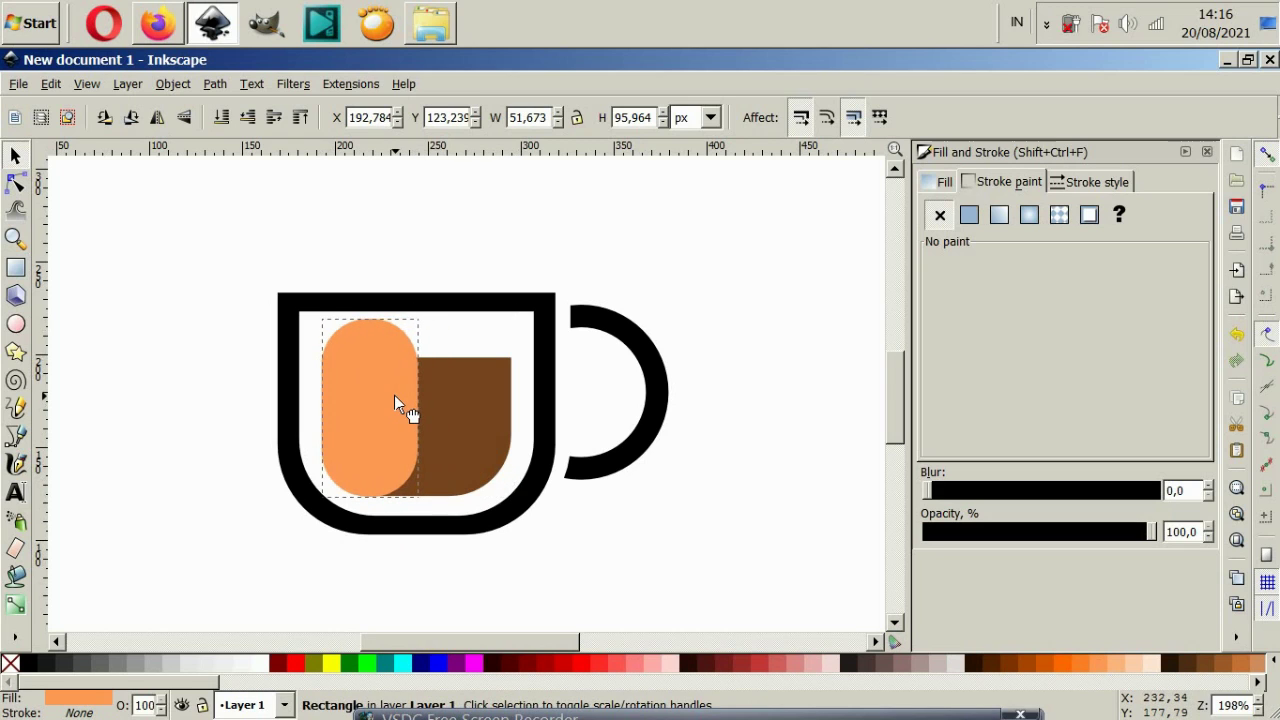
left_click_drag(424, 313, 428, 306)
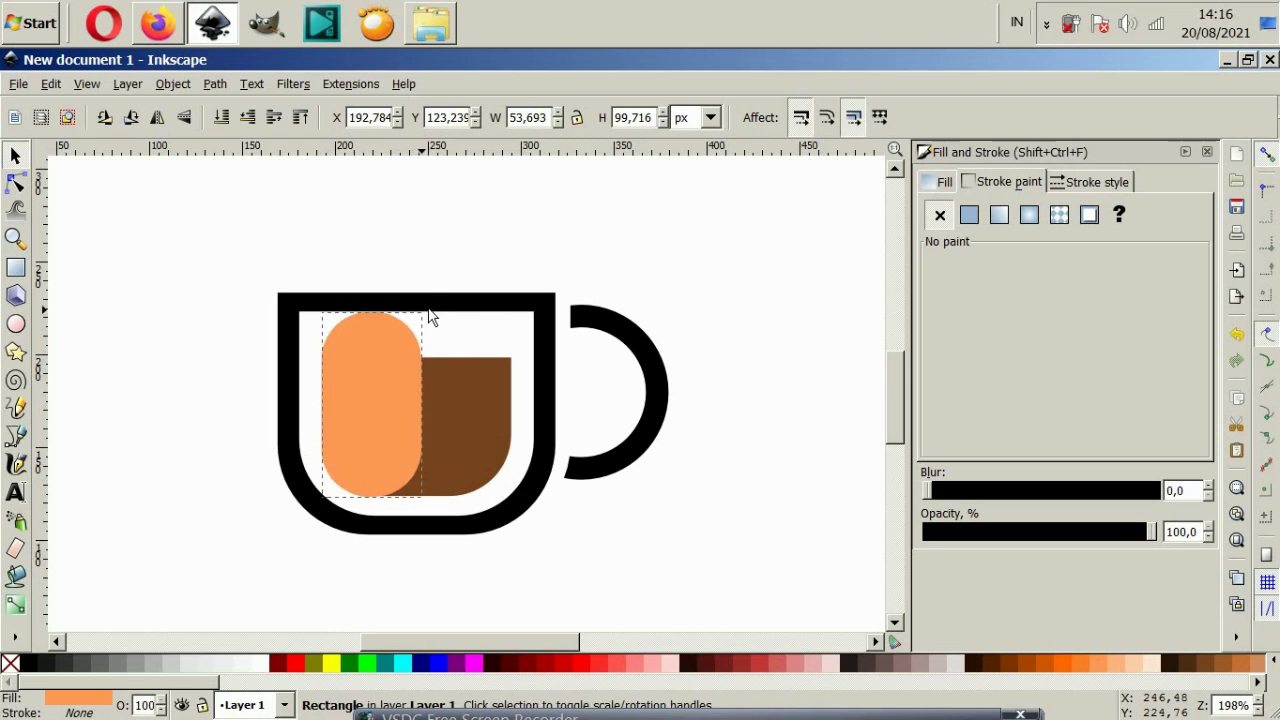
key("ctrl+d")
mouse_move(422, 396)
left_mouse_down()
mouse_move(475, 428)
mouse_move(496, 382)
left_mouse_up()
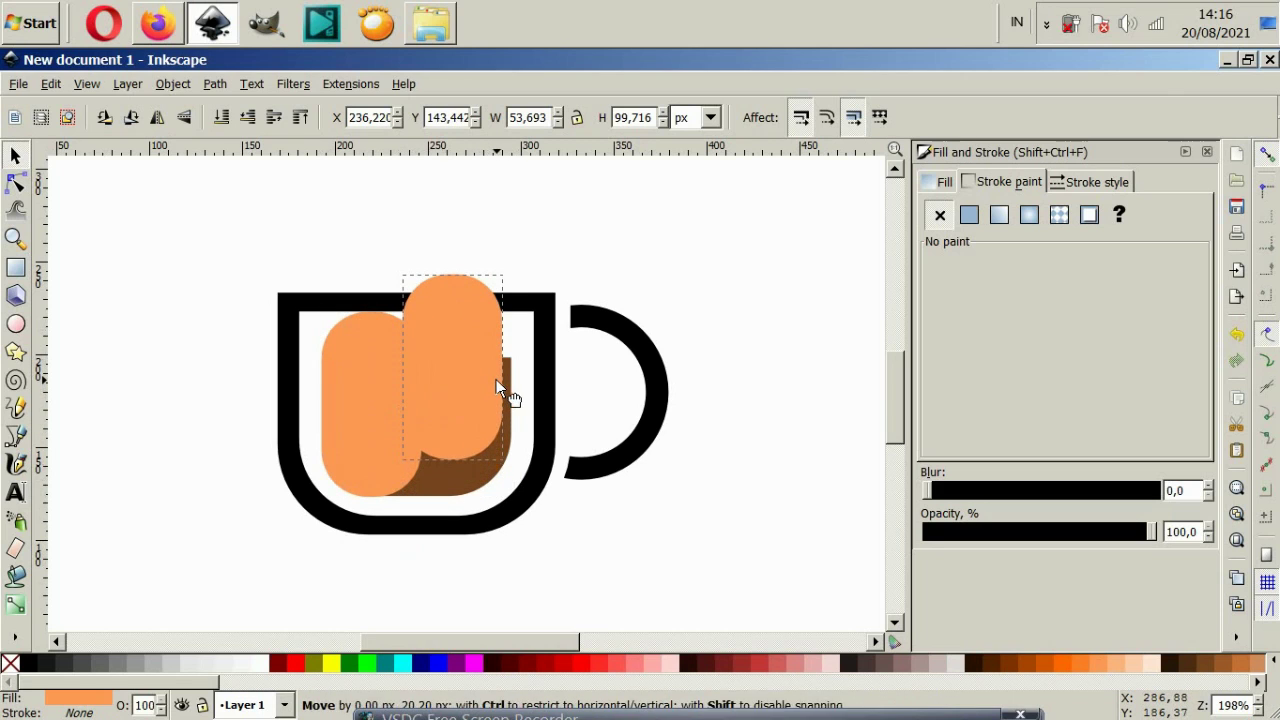
left_click(380, 485, "shift")
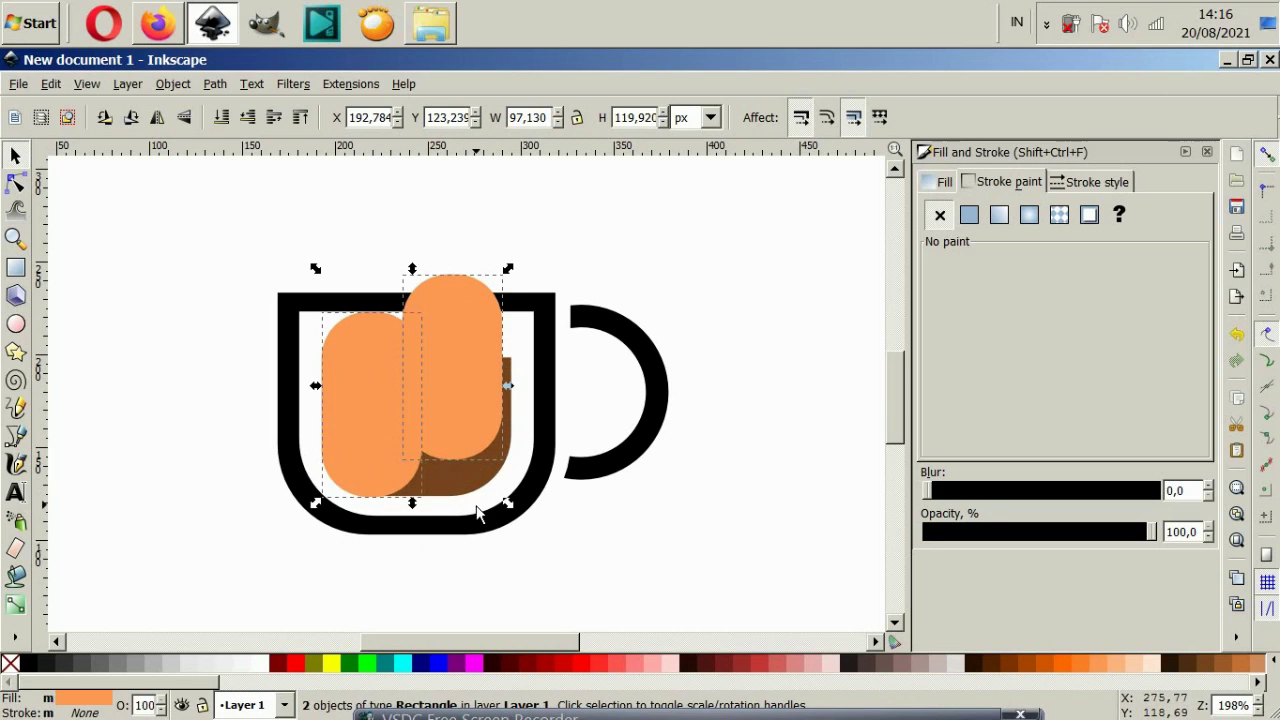
left_click_drag(508, 505, 519, 531)
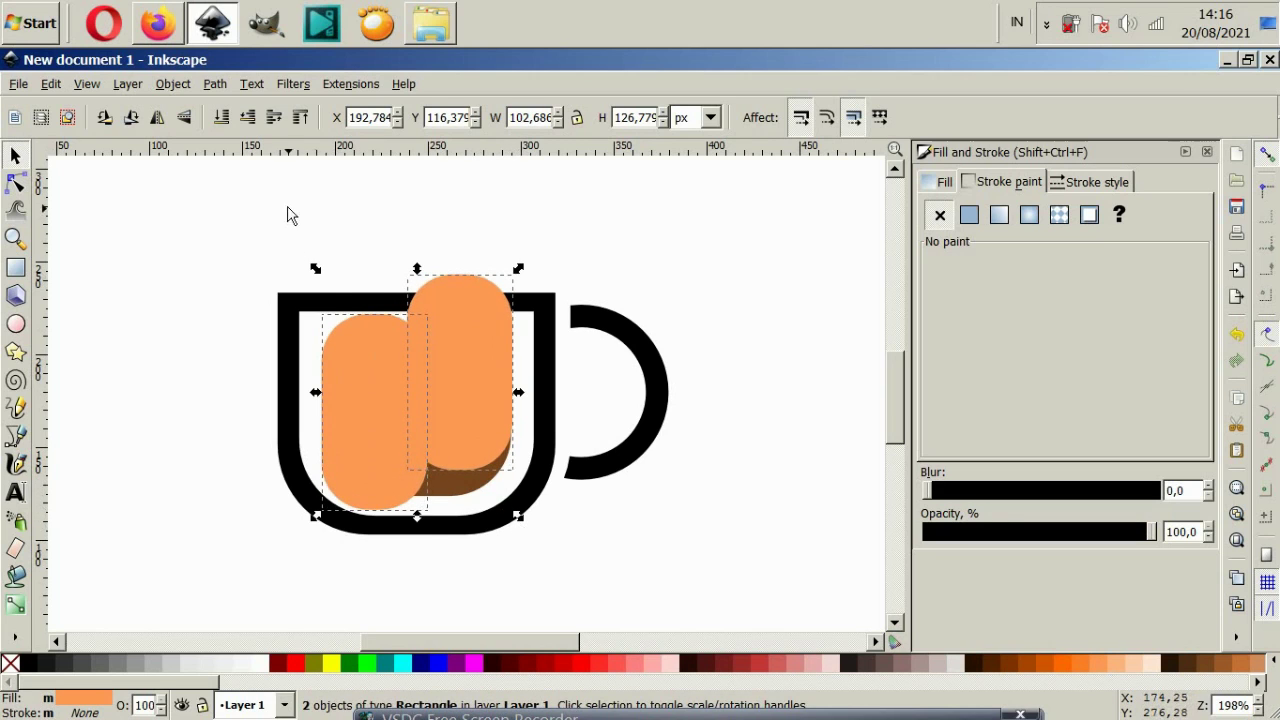
- Unite the two orange pills into one foam shape with Path > Union and raise it slightly
left_click(215, 84)
left_click(245, 177)
key("Escape")
left_click(470, 418)
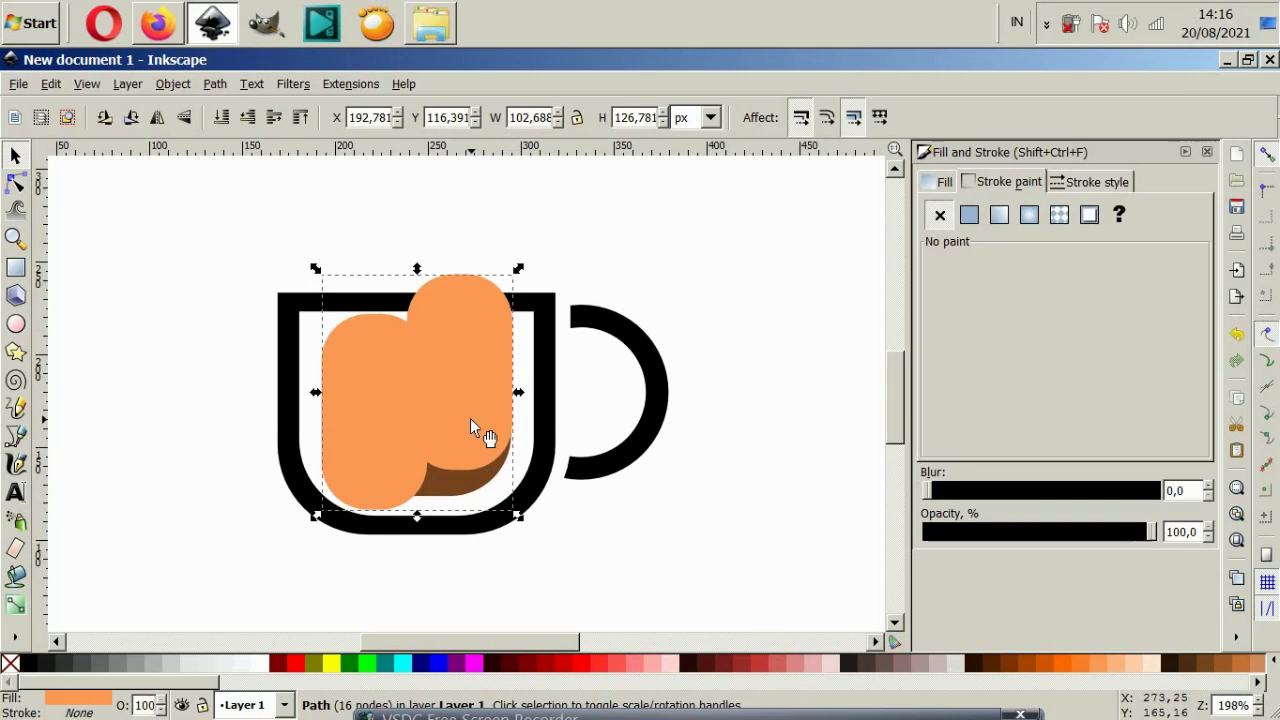
mouse_move(464, 442)
left_mouse_down()
mouse_move(466, 408)
mouse_move(469, 424)
left_mouse_up()
left_click(449, 460, "shift")
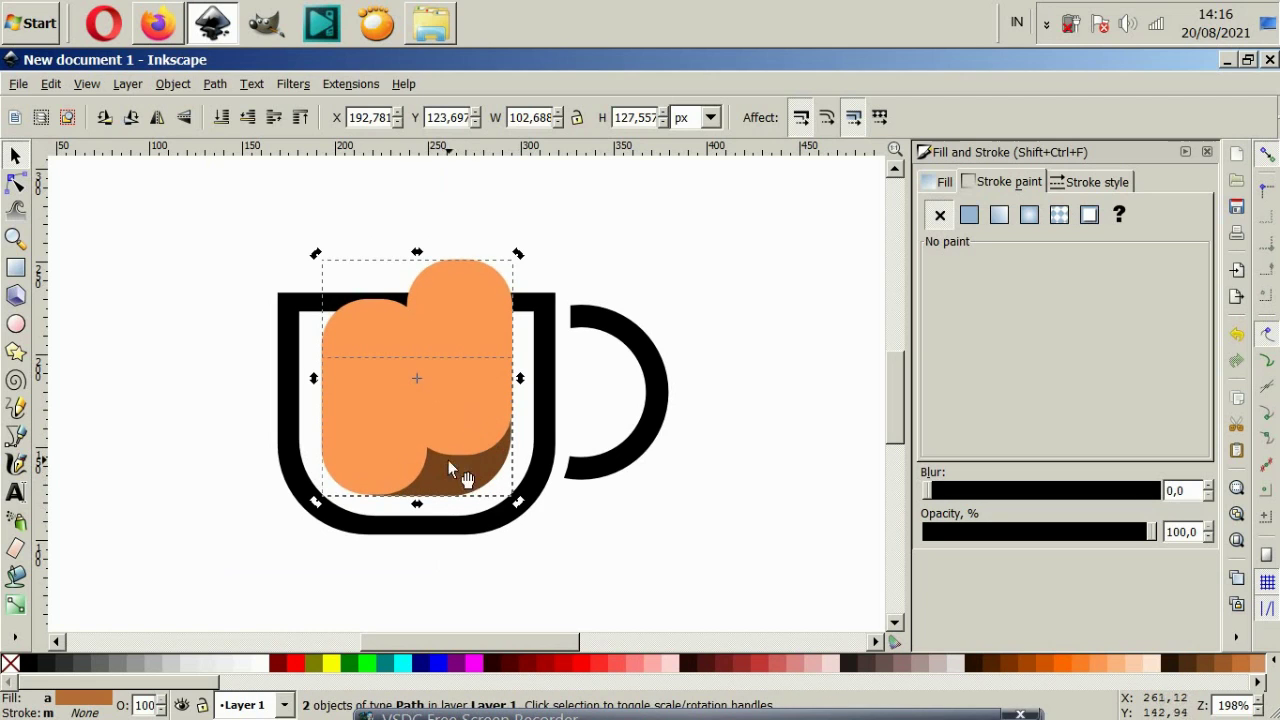
left_click(215, 84)
left_click(250, 203)
key("ctrl+z")
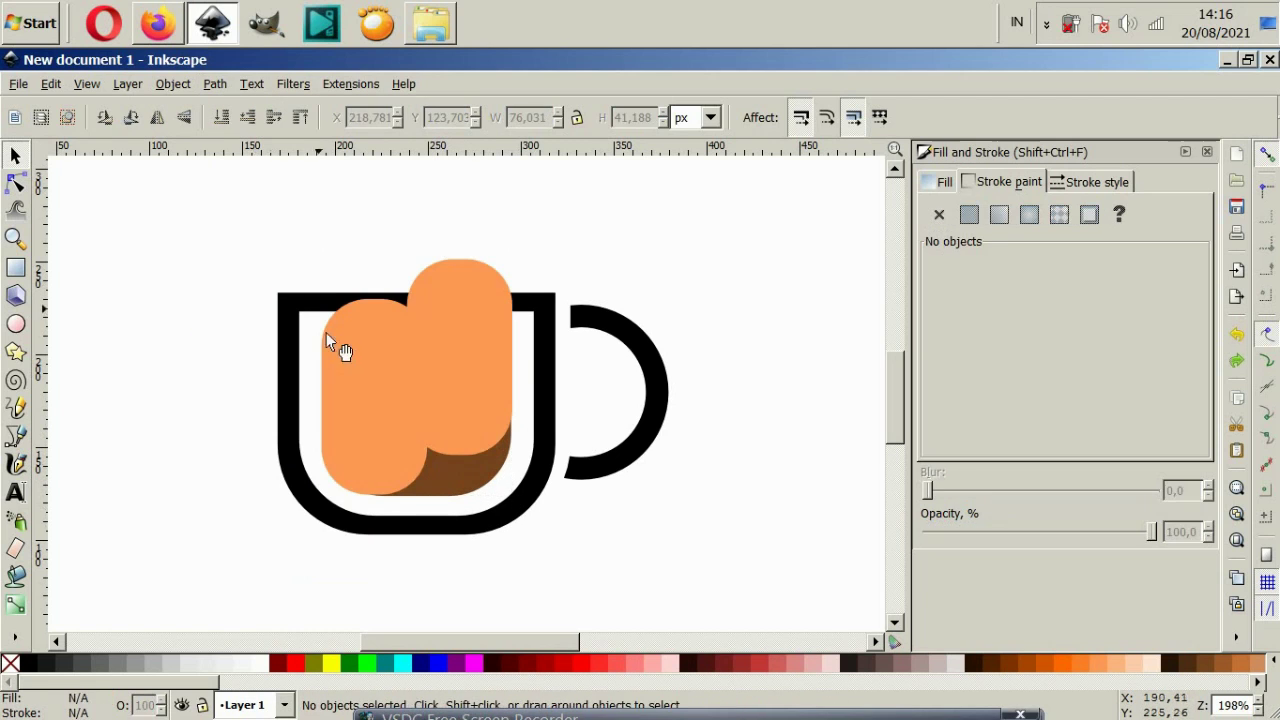
left_click(423, 444)
left_click(442, 467, "shift")
left_click(215, 84)
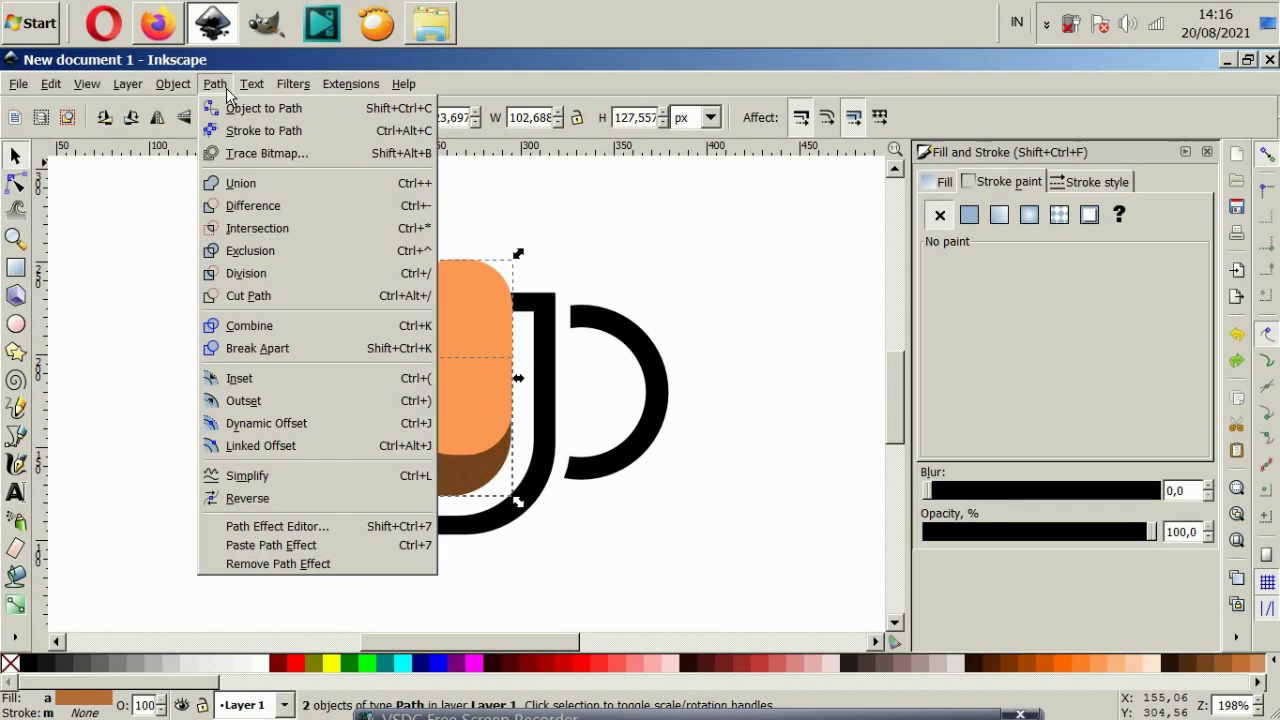
left_click(226, 230)
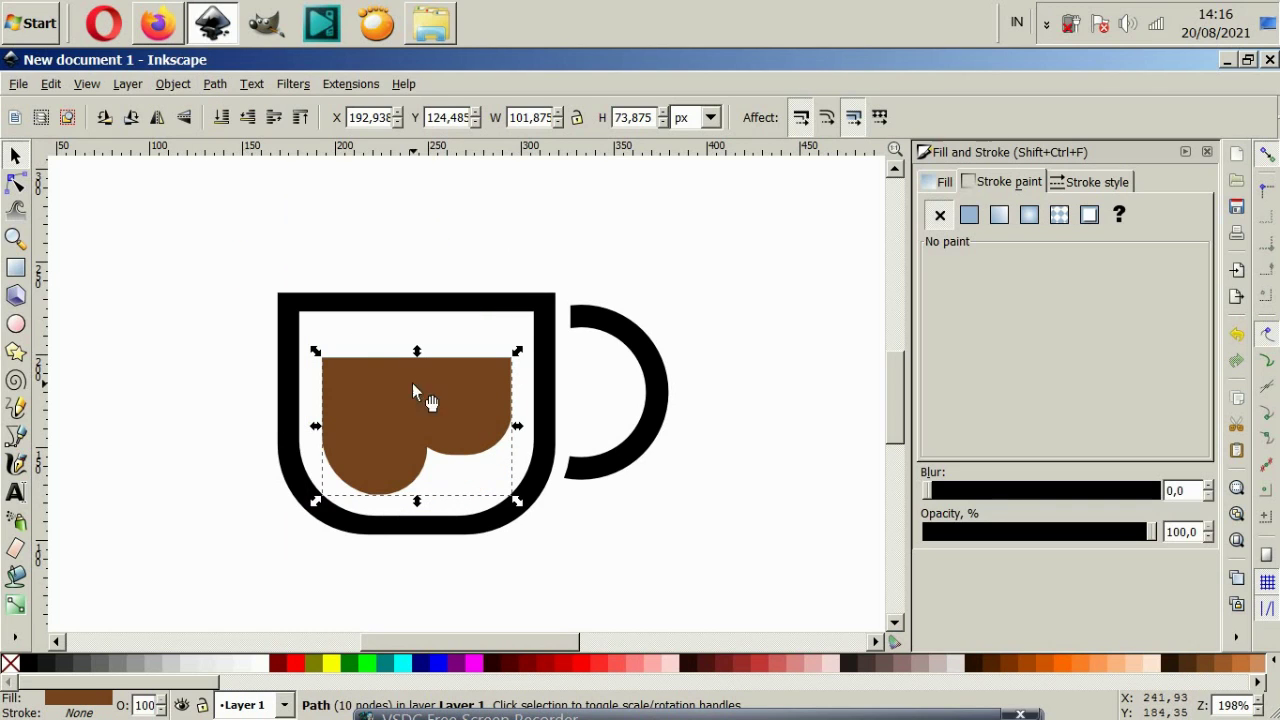
left_click(537, 505)
left_click(458, 408)
mouse_move(475, 404)
left_mouse_down()
mouse_move(476, 380)
mouse_move(365, 434)
left_mouse_up()
left_click(483, 383)
left_click(365, 434)
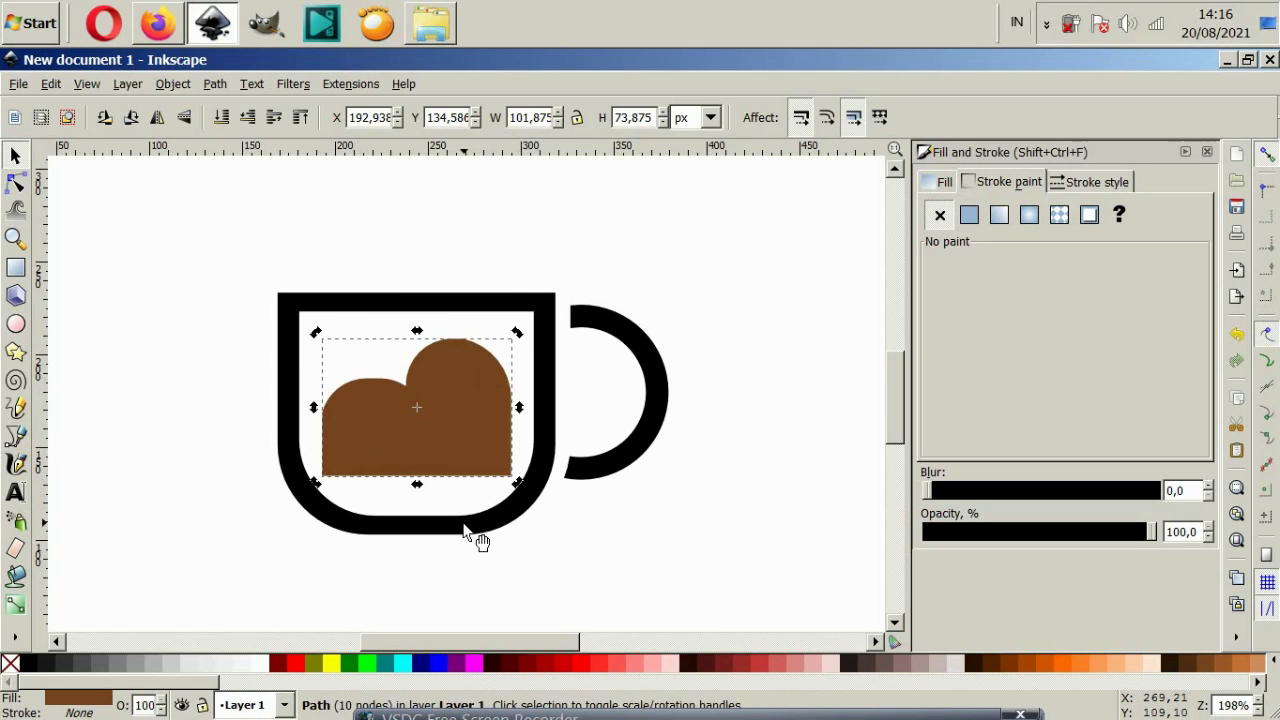
key("ctrl+z")
- Move the orange shape lower, try intersecting it with the coffee, then undo
left_click(447, 476, "shift")
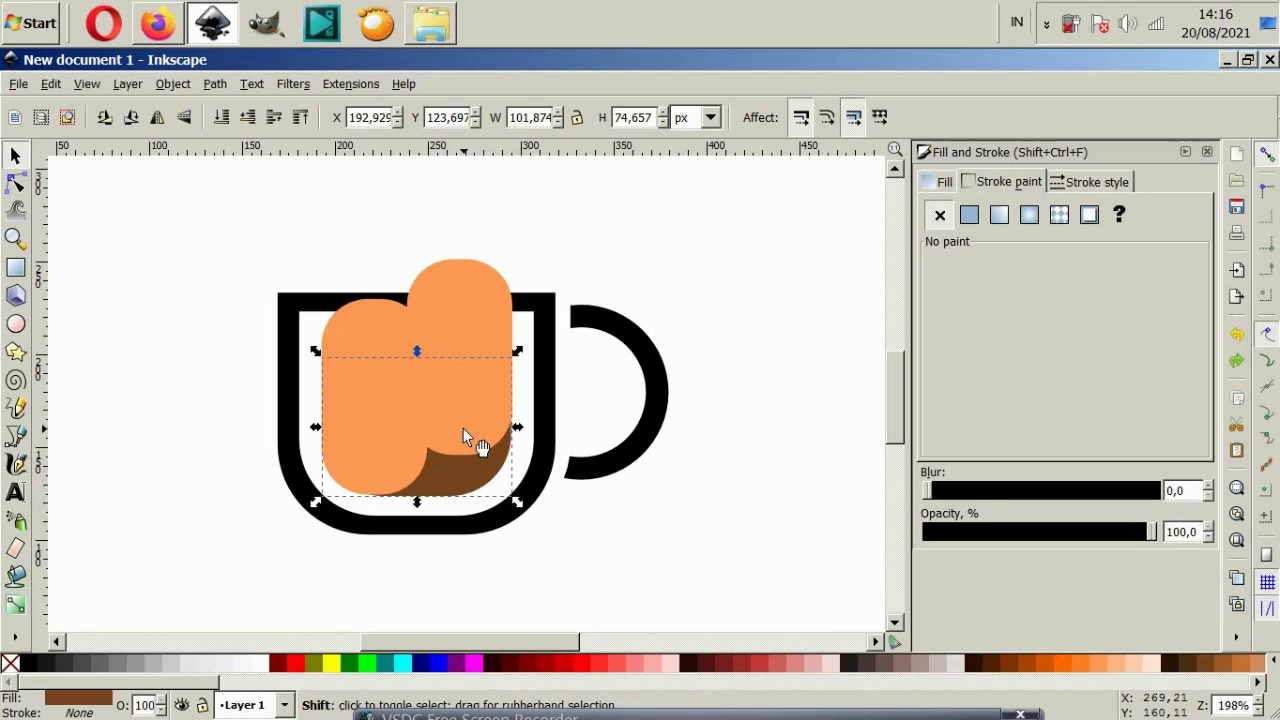
left_click(463, 428, "shift")
key("Escape")
left_click(473, 430)
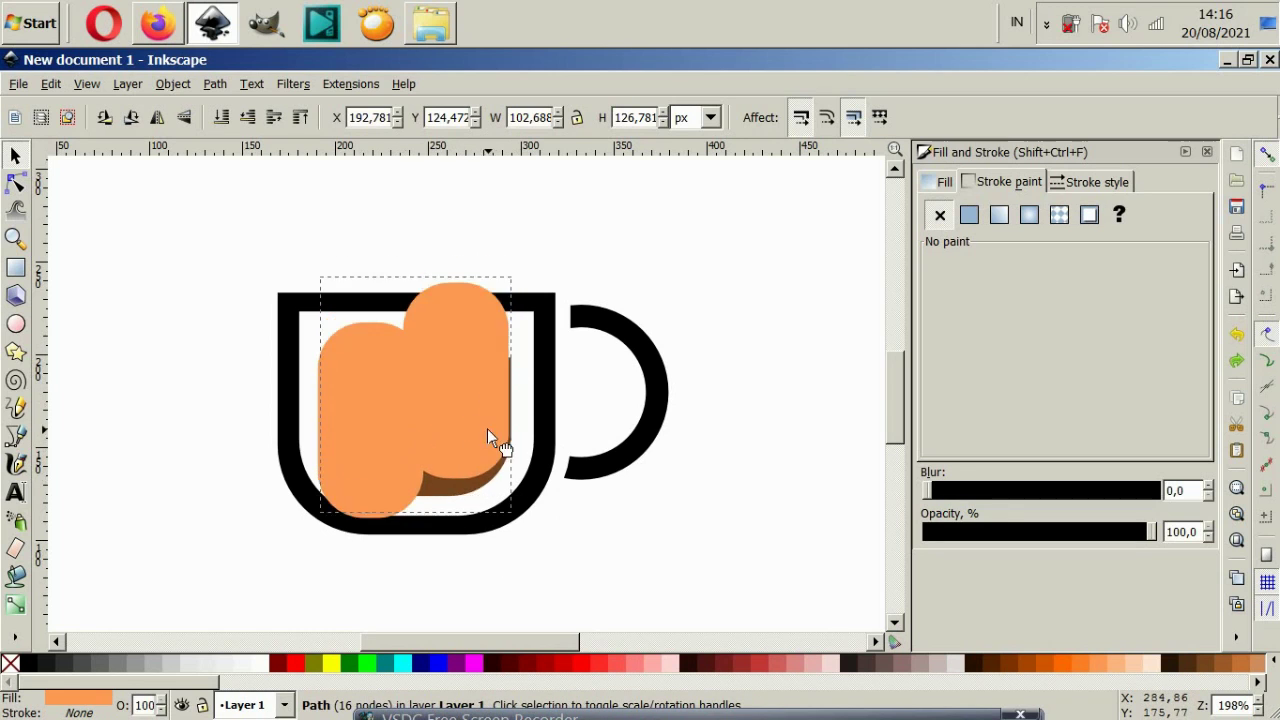
left_click_drag(487, 428, 492, 467)
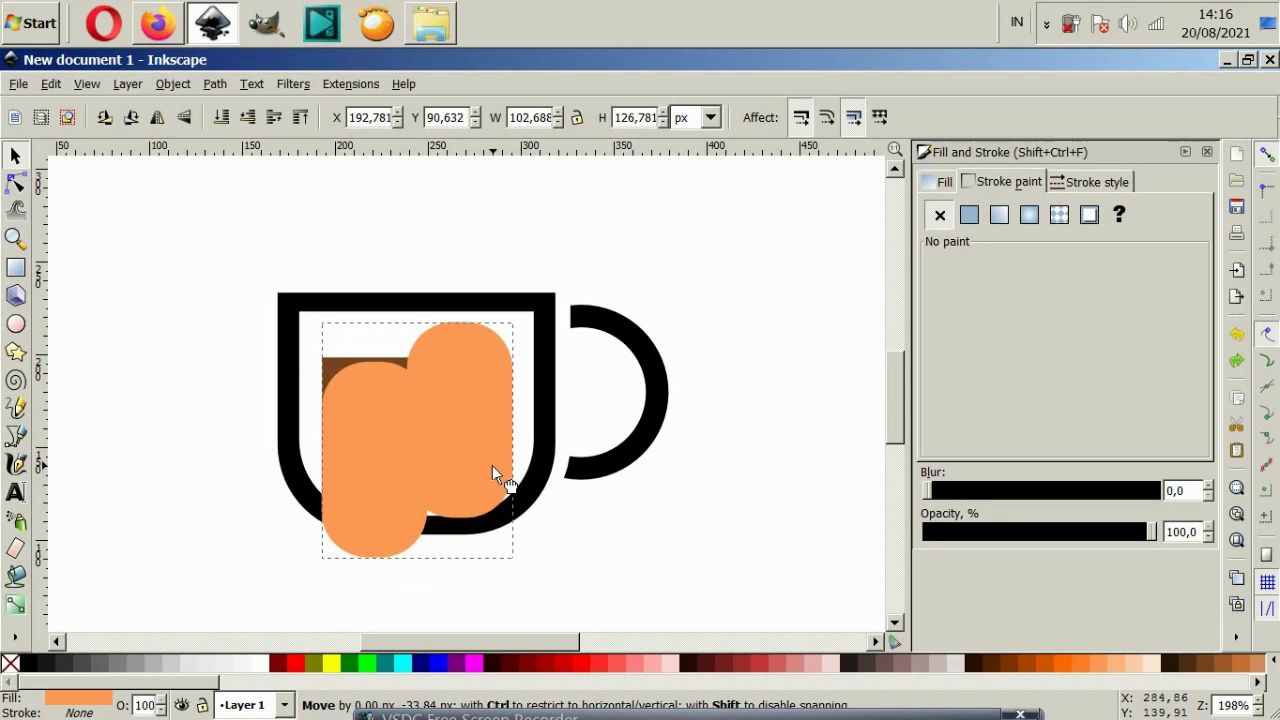
left_click(329, 361, "shift")
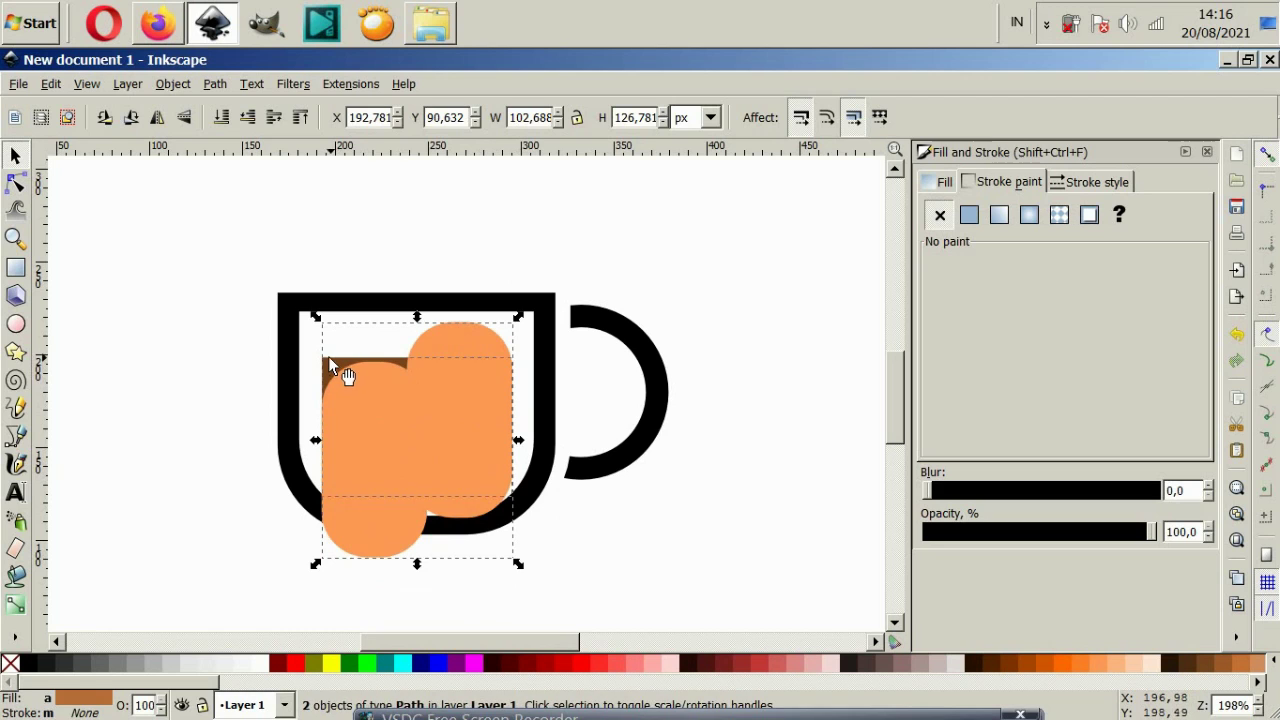
left_click(172, 84)
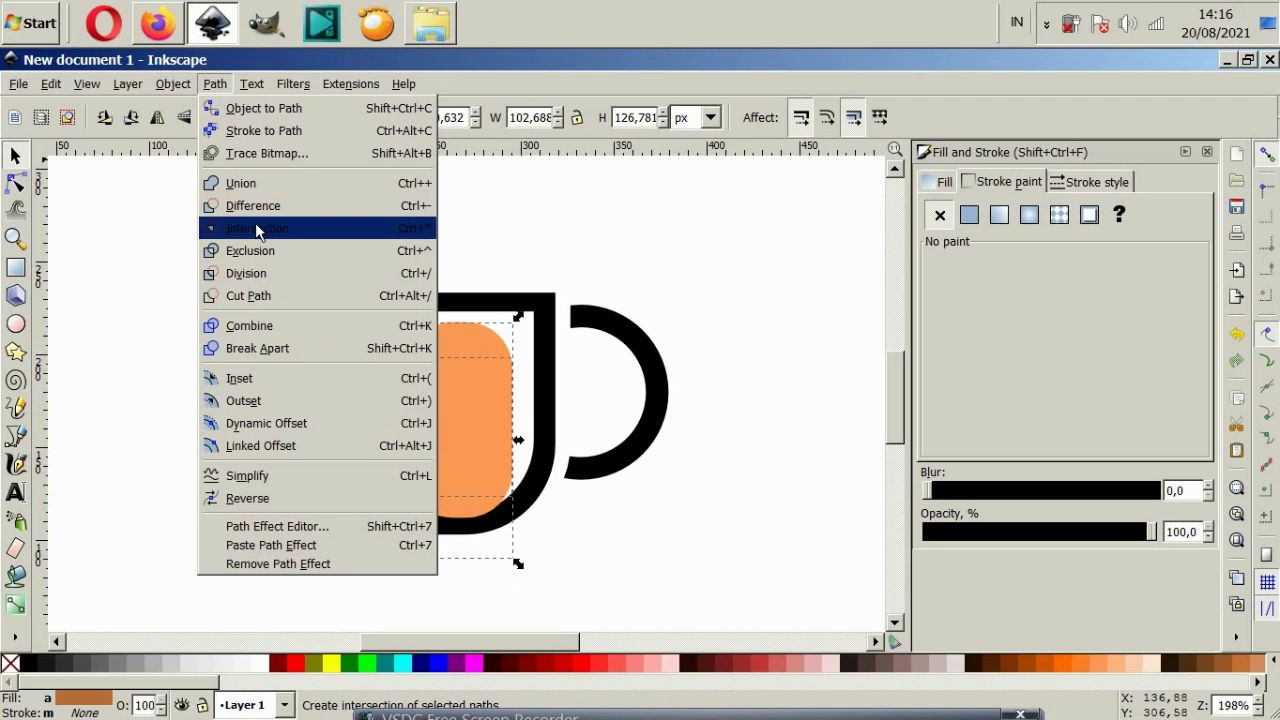
left_click(255, 228)
key("ctrl+z")
- Move the orange shape further down, try cutting it from the coffee, then undo
left_click(359, 395)
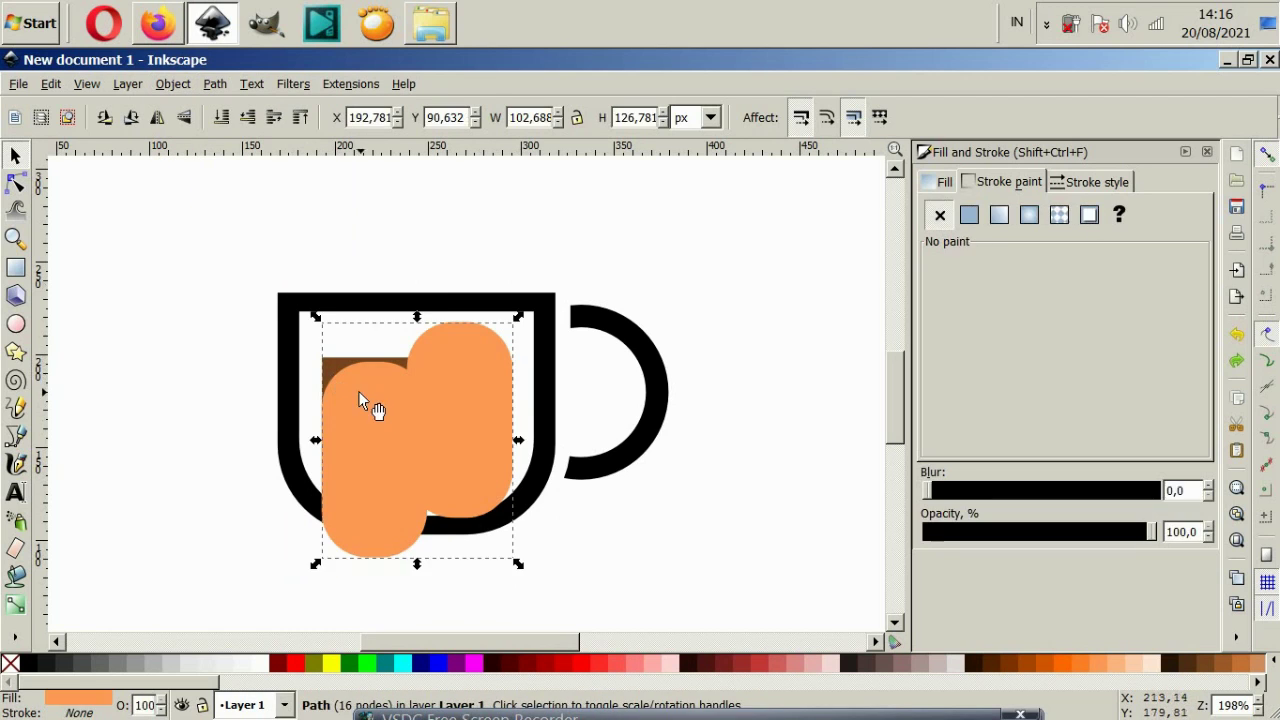
left_click_drag(362, 400, 395, 461)
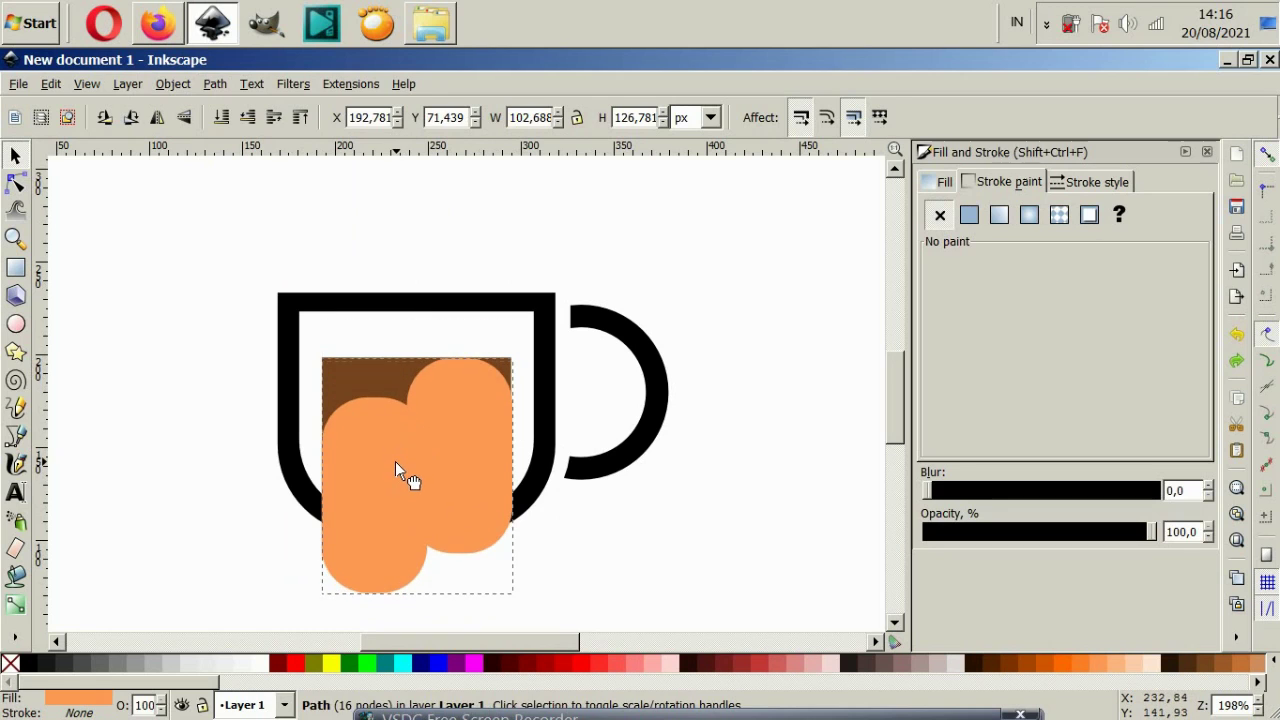
left_click(354, 369, "shift")
left_click(170, 84)
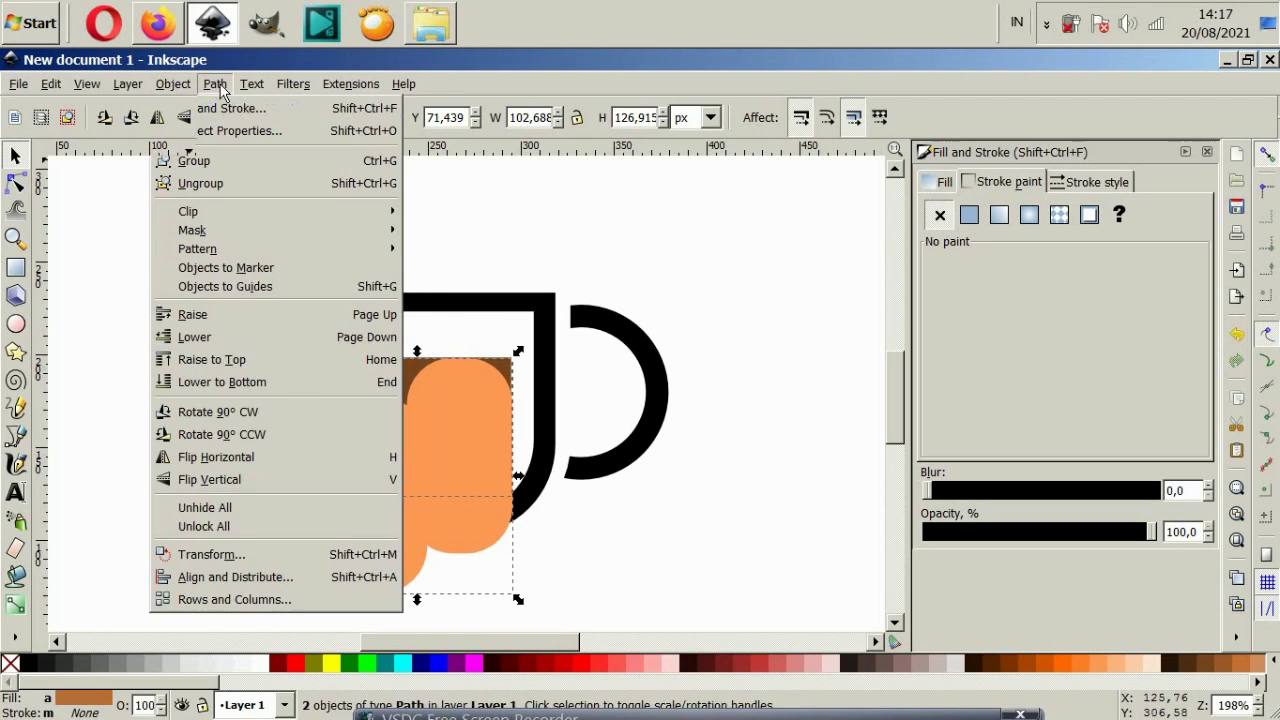
left_click(240, 208)
key("ctrl+z")
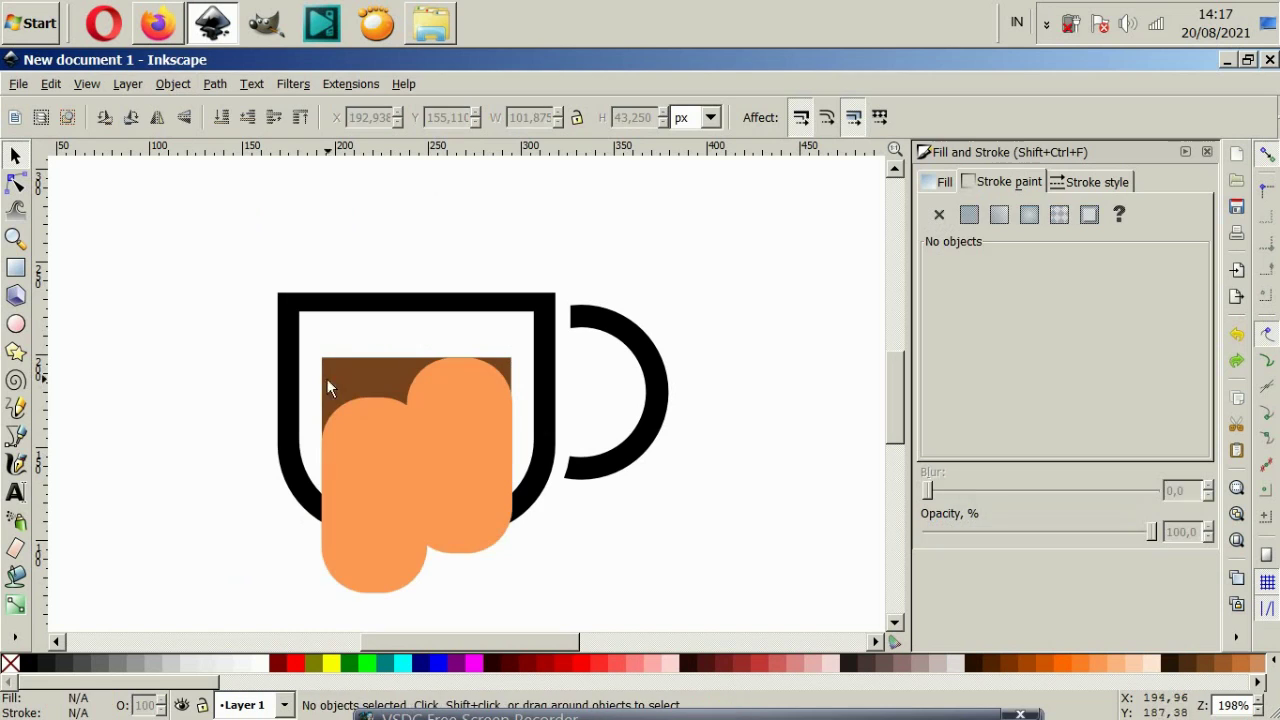
- Intersect the orange and brown shapes, then nudge the brown coffee slightly upward
left_click(330, 388)
left_click(352, 415, "shift")
left_click(215, 84)
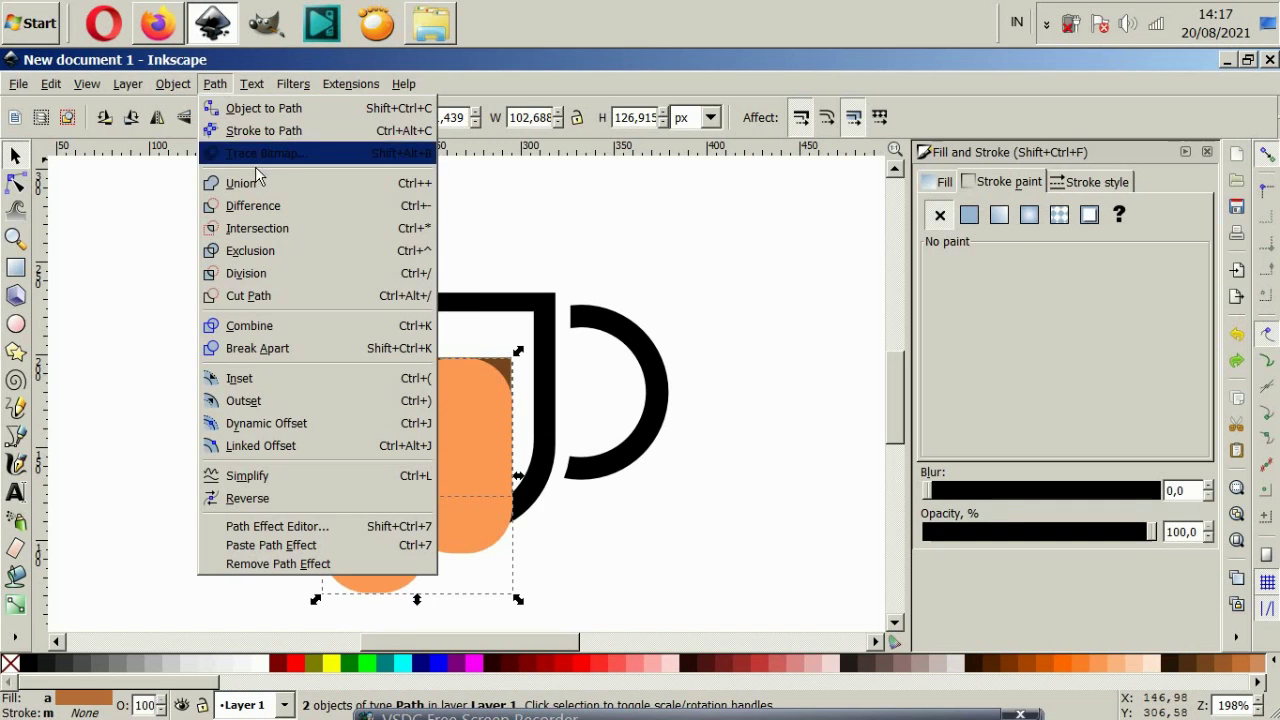
left_click(256, 229)
left_click(590, 590)
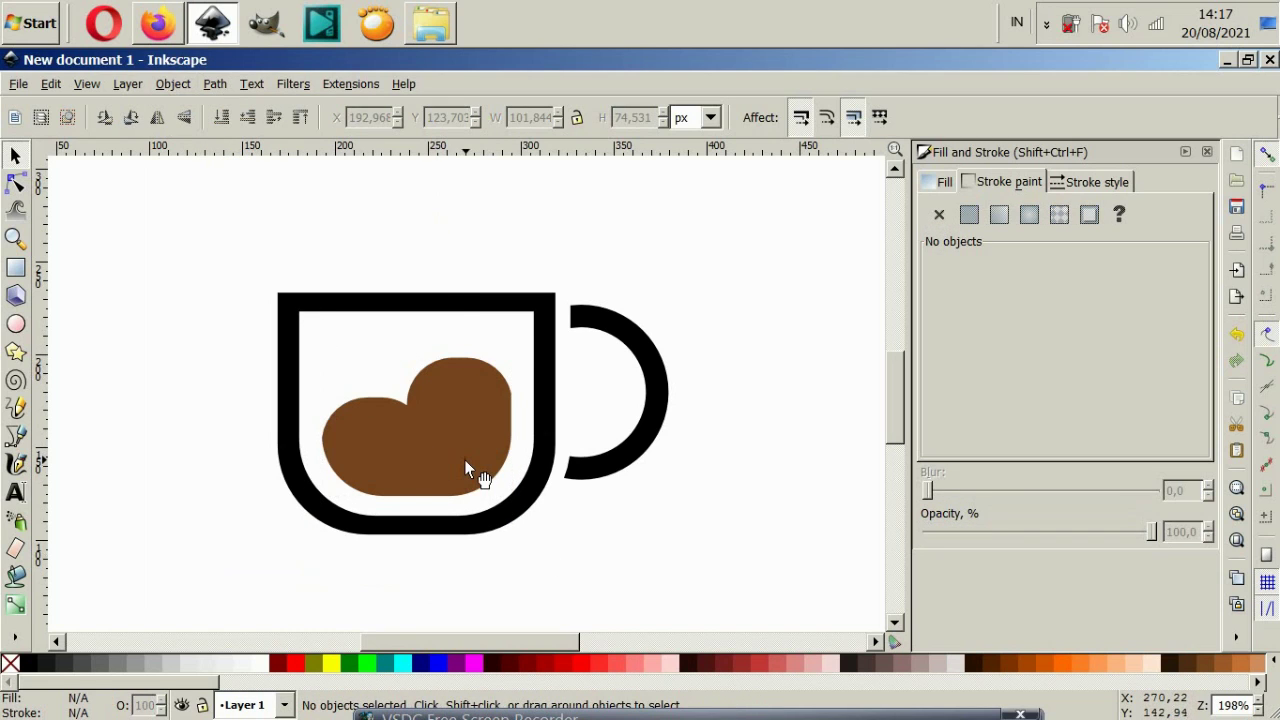
left_click(465, 457)
left_click_drag(468, 455, 472, 444)
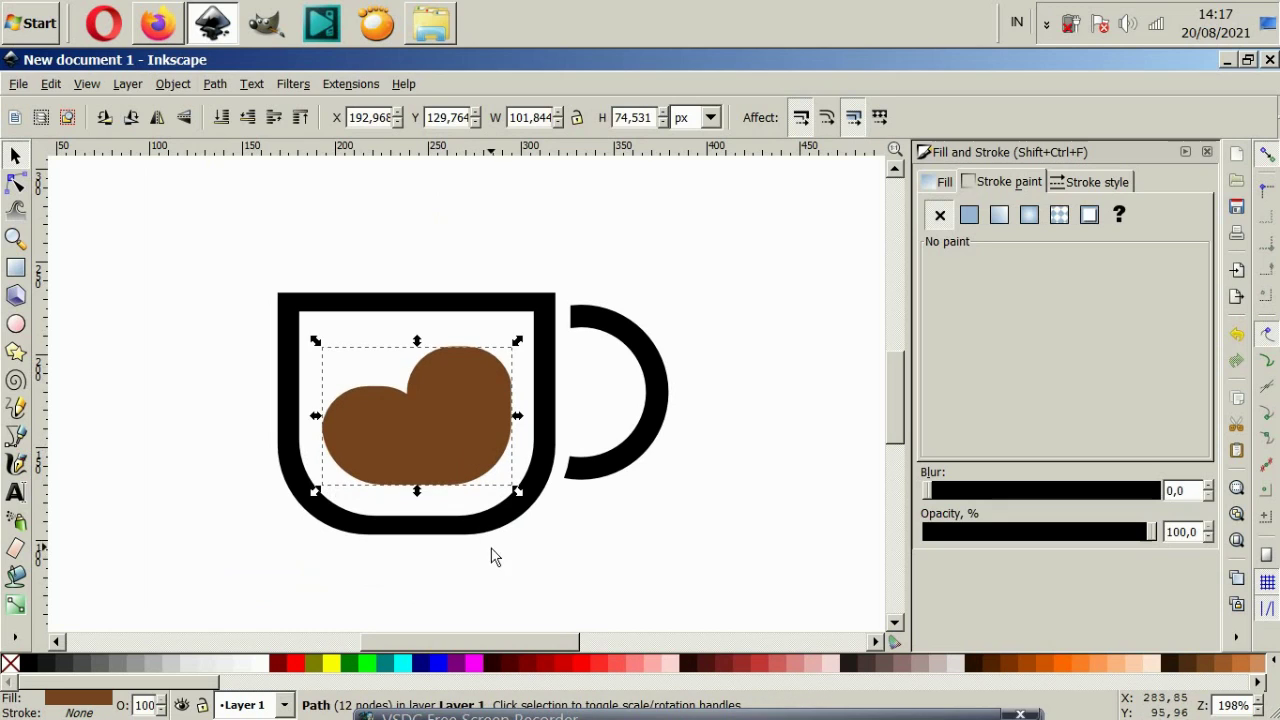
left_click(505, 577)
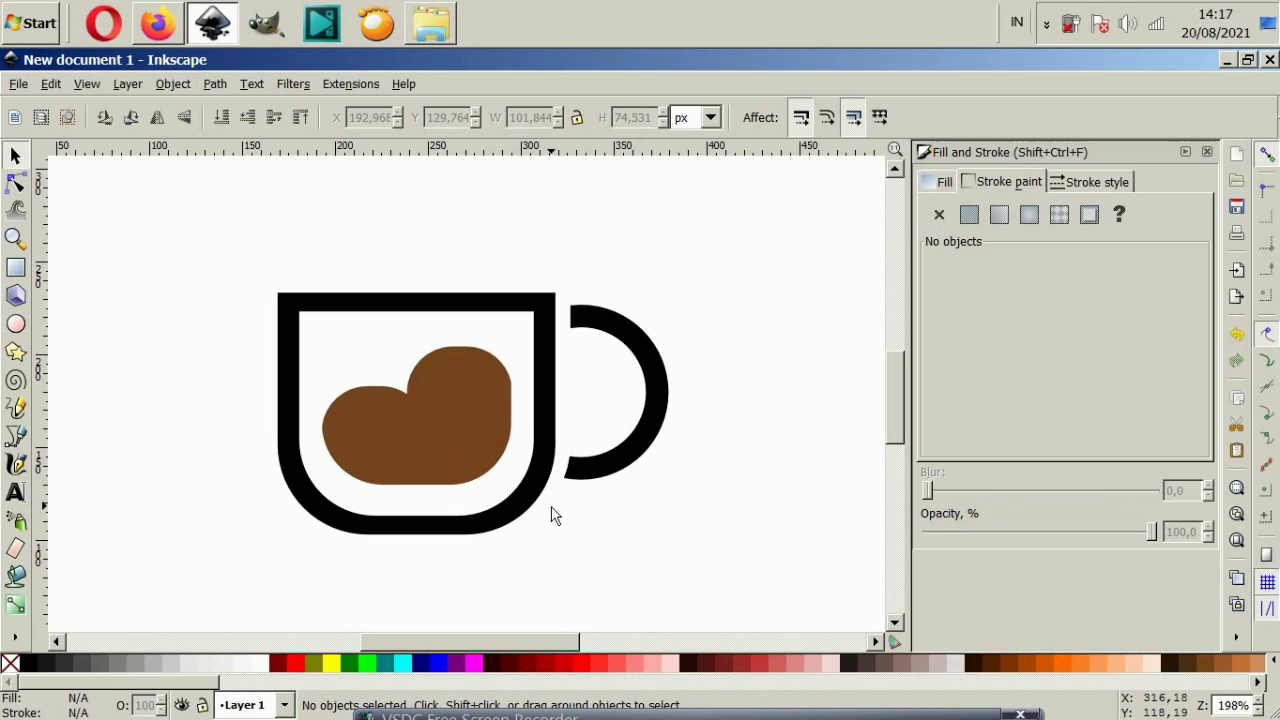
- Undo back to the orange shape's higher position and move it left off the mug
key("ctrl+z")
key("ctrl+z")
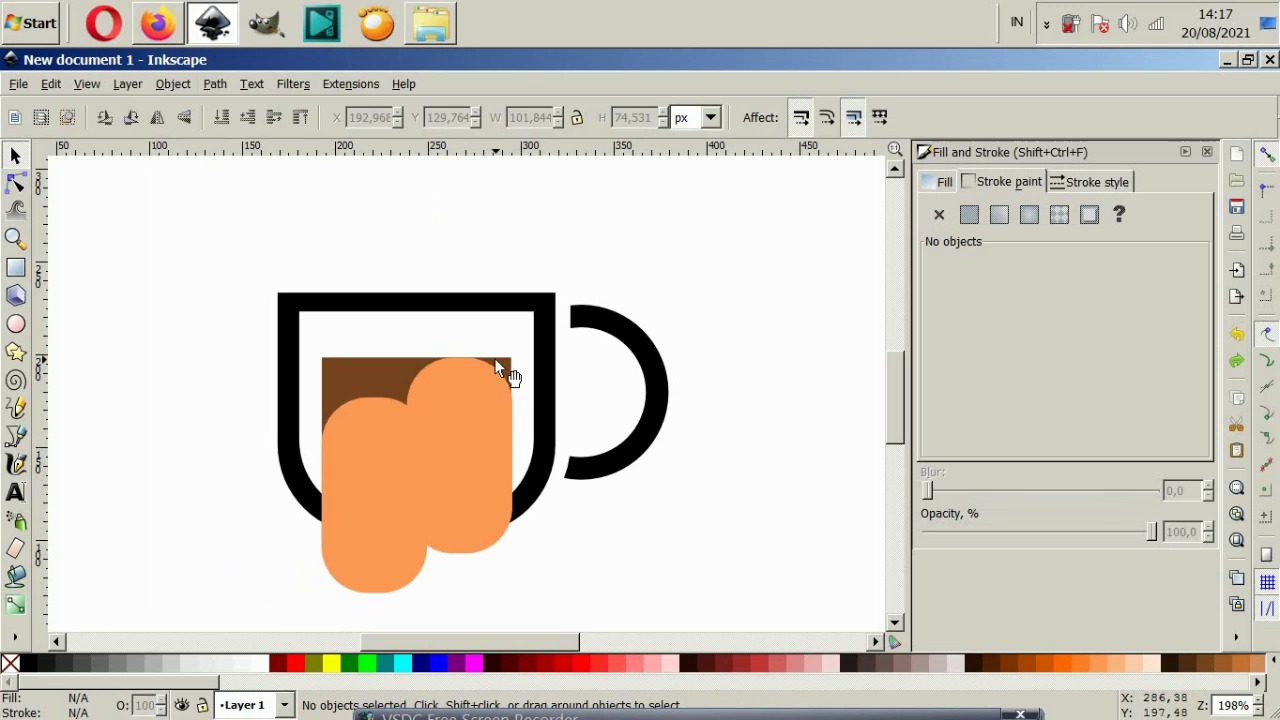
key("ctrl+z")
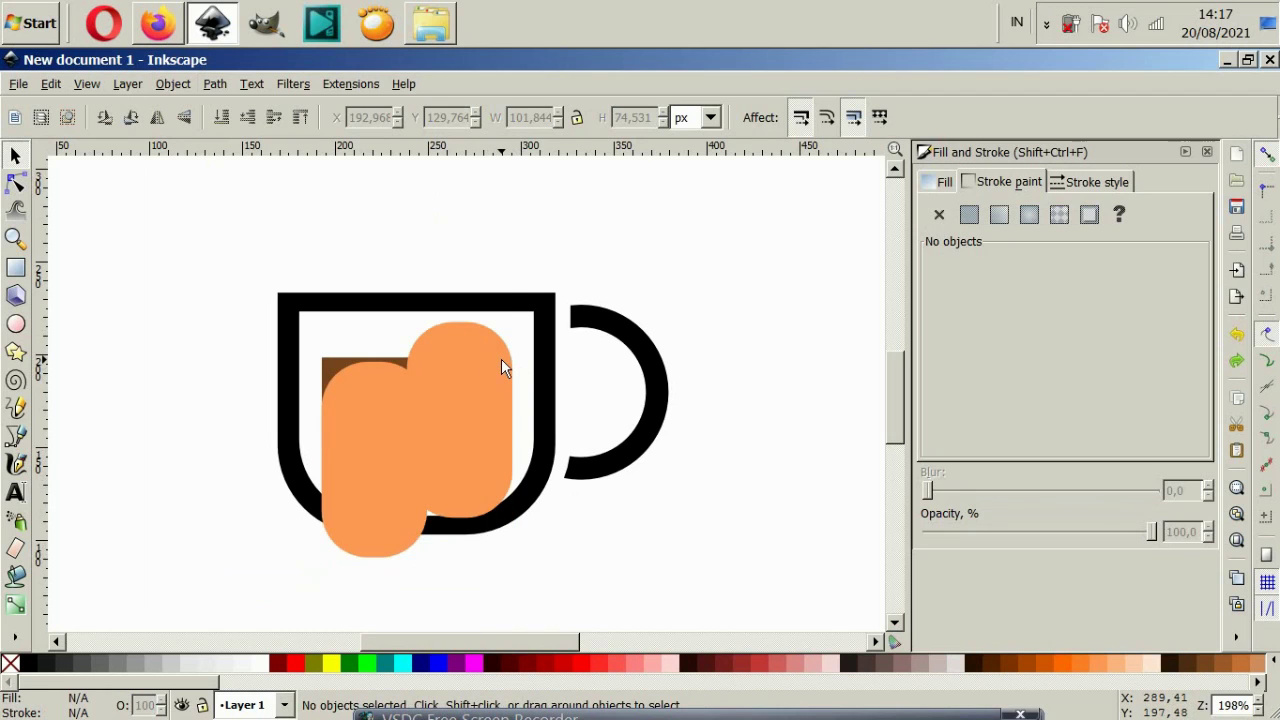
key("ctrl+z")
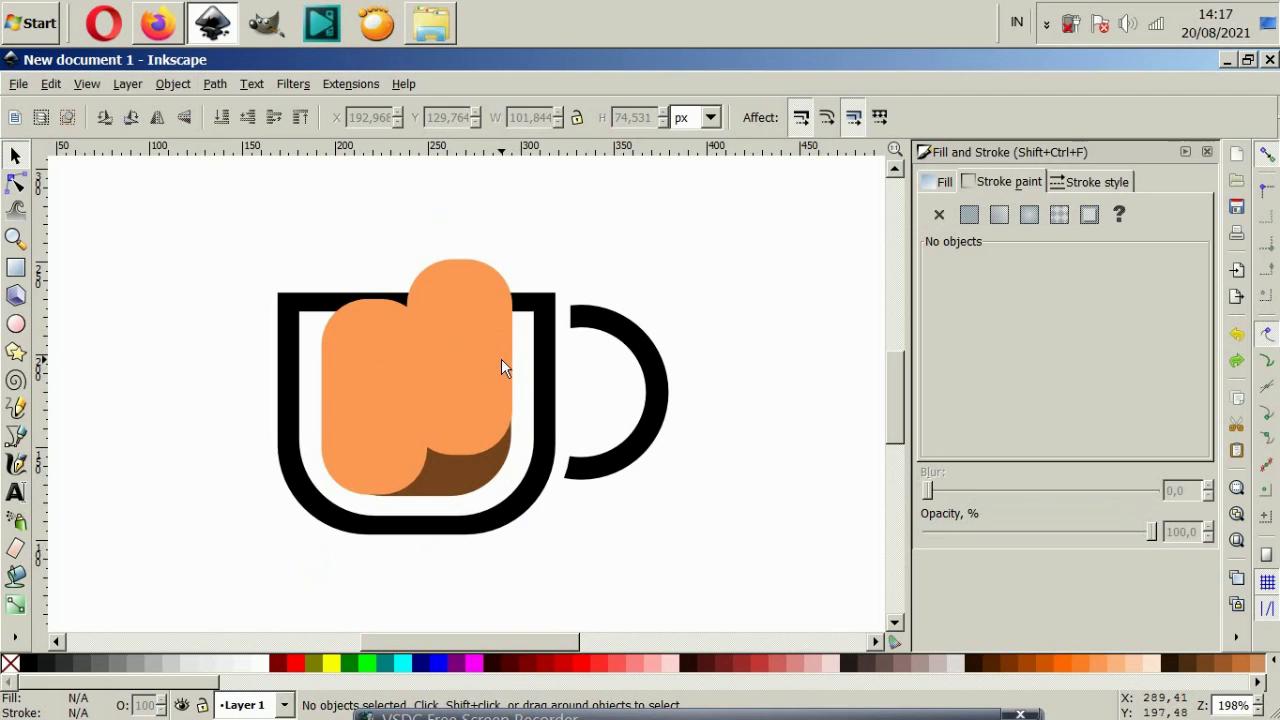
left_click_drag(501, 362, 280, 365)
- Set the orange shape aside and select the brown coffee's top two nodes to raise them
left_click(385, 462)
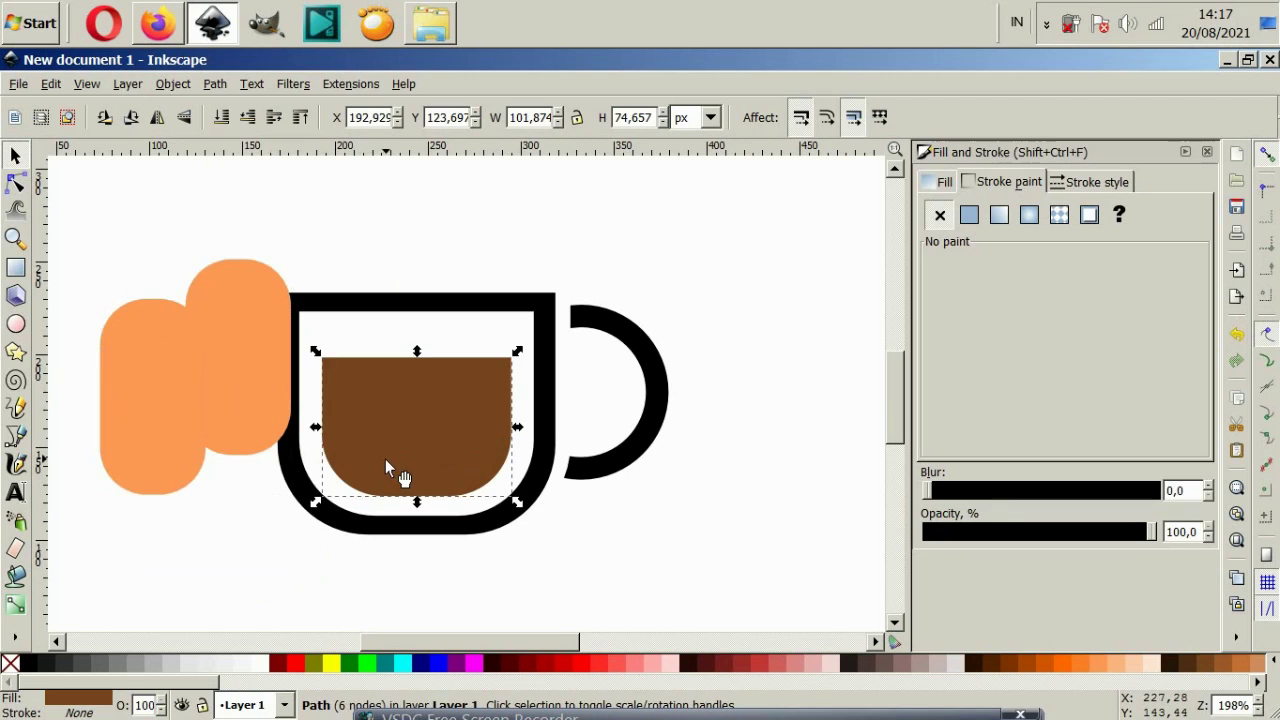
key("ctrl+z")
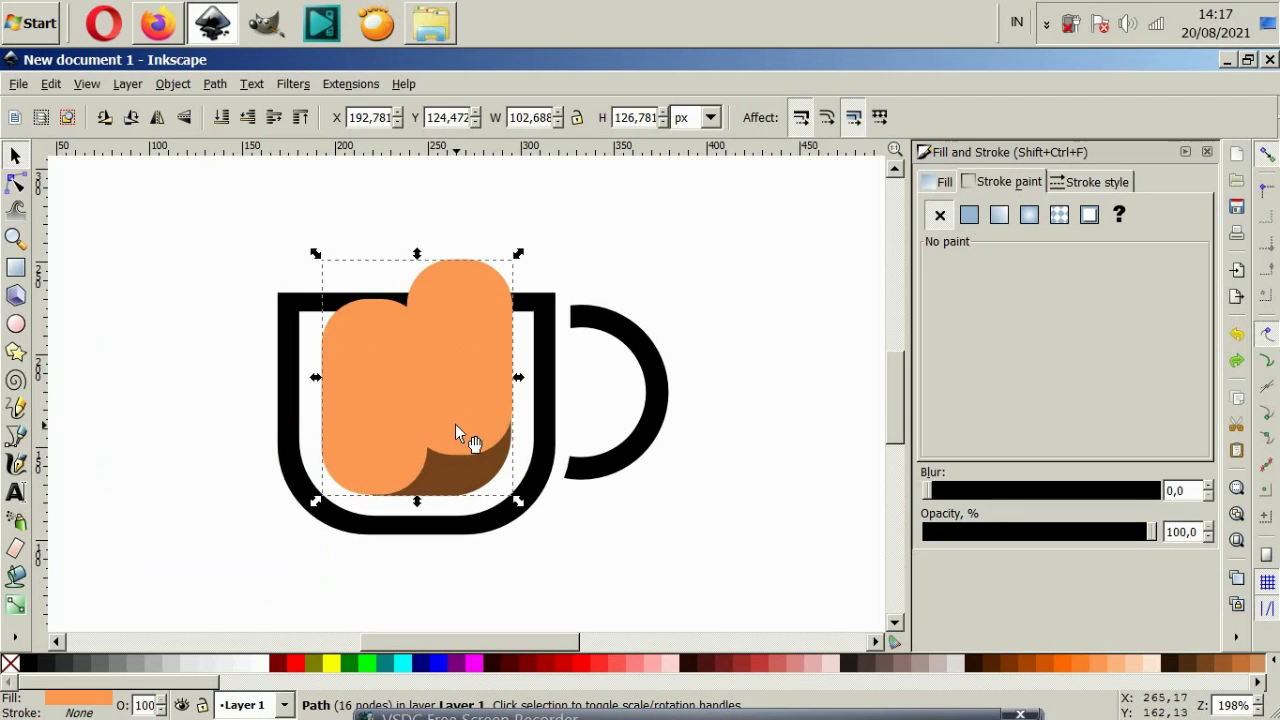
key("ctrl+z")
left_click(18, 185)
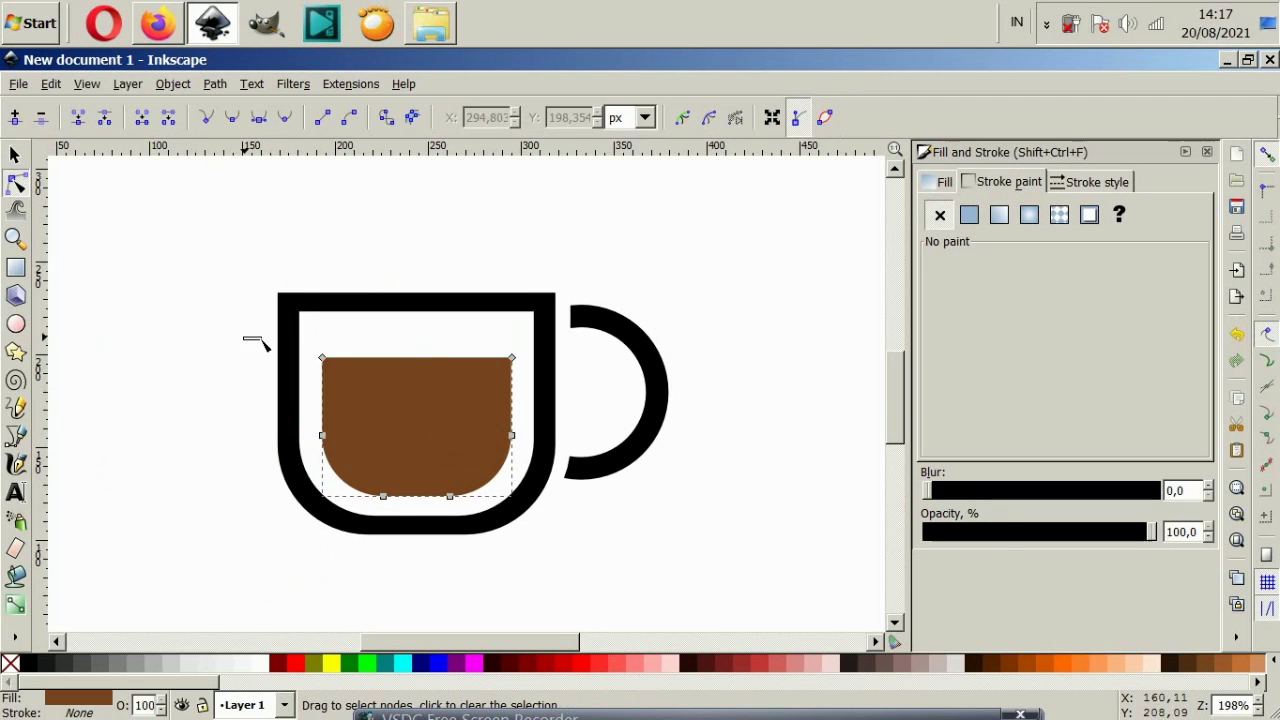
mouse_move(243, 338)
left_mouse_down()
mouse_move(520, 404)
mouse_move(516, 344)
left_mouse_up()
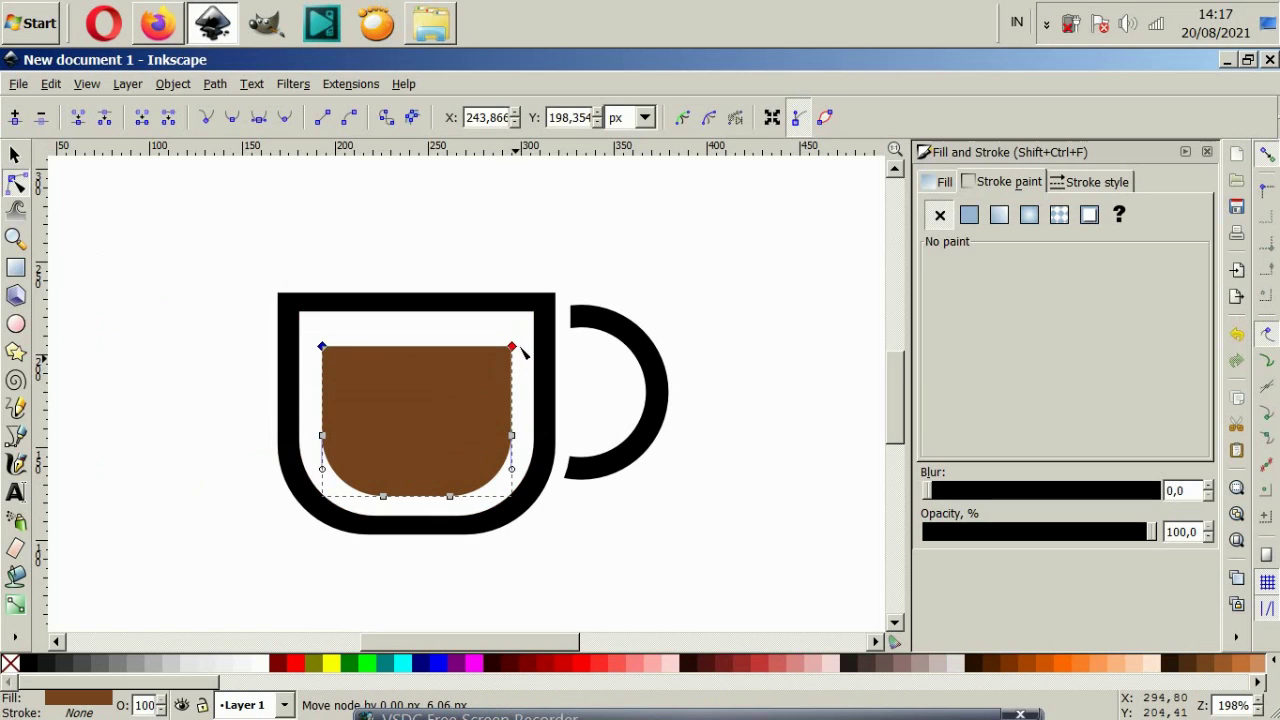
left_click(15, 155)
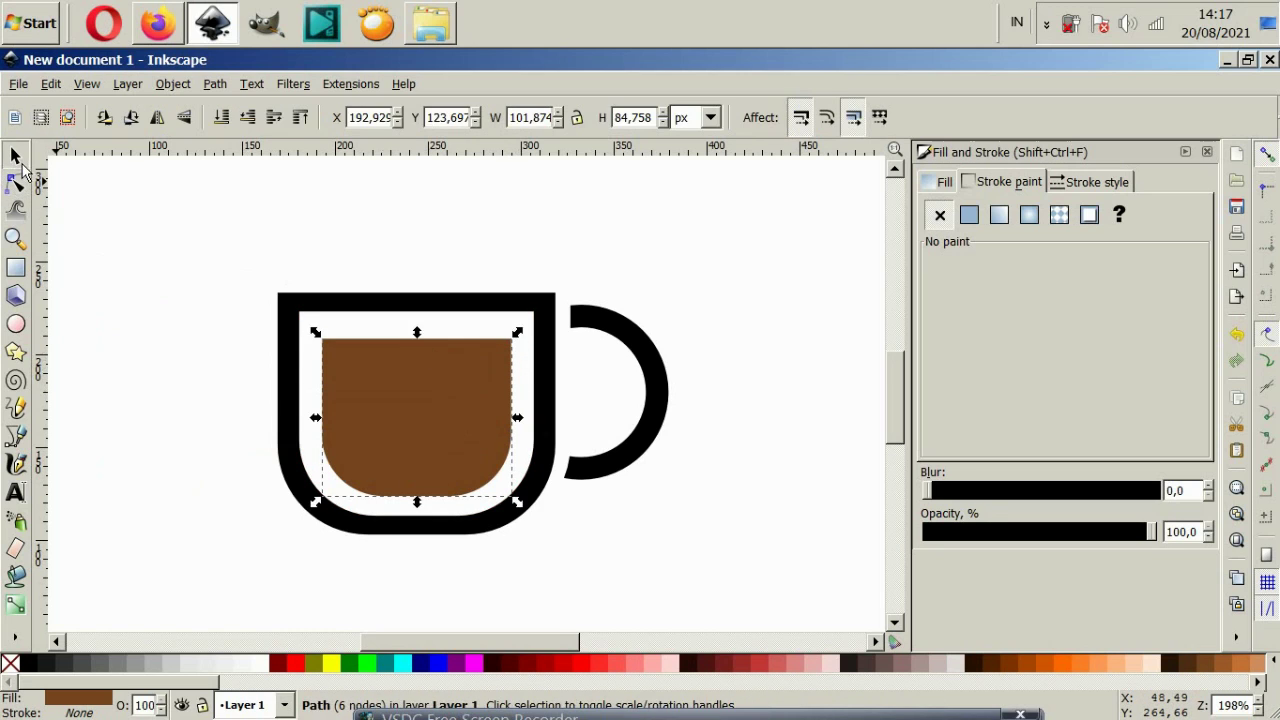
left_click(172, 356)
- Paste the orange shape in place, lower it over the coffee, and intersect them
key("ctrl+alt+v")
left_click_drag(433, 428, 461, 490)
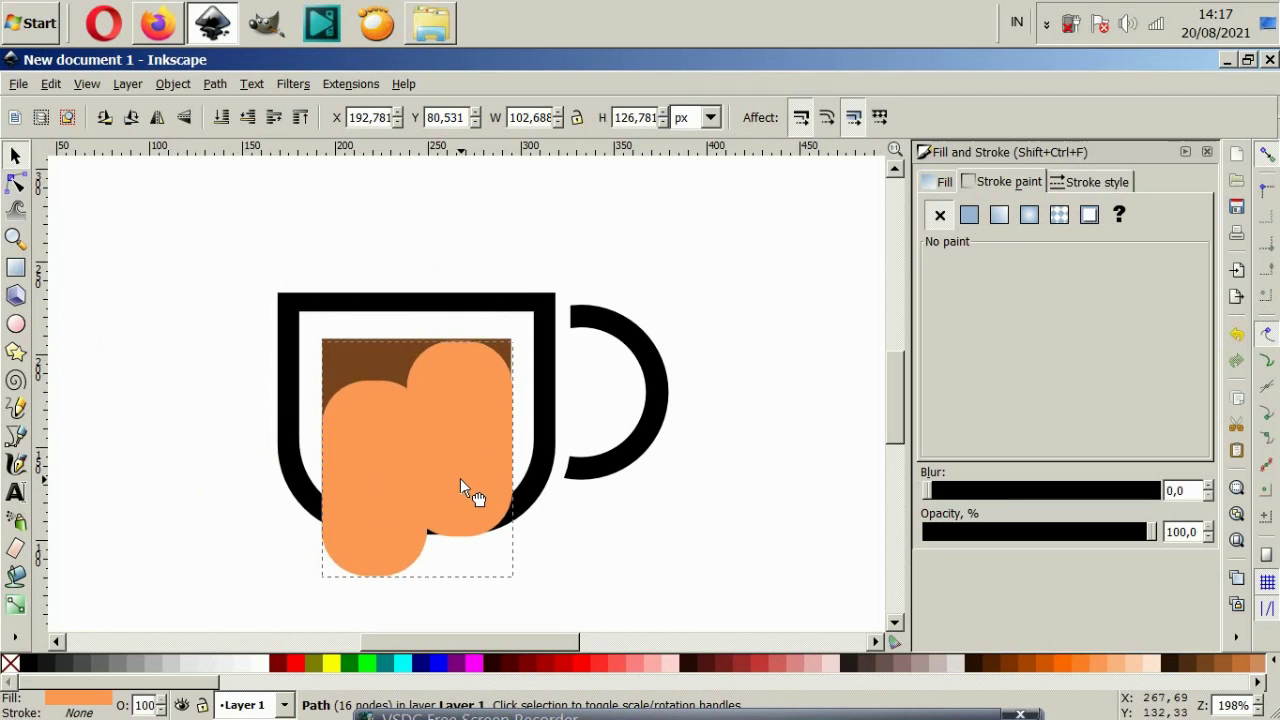
left_click(354, 366, "shift")
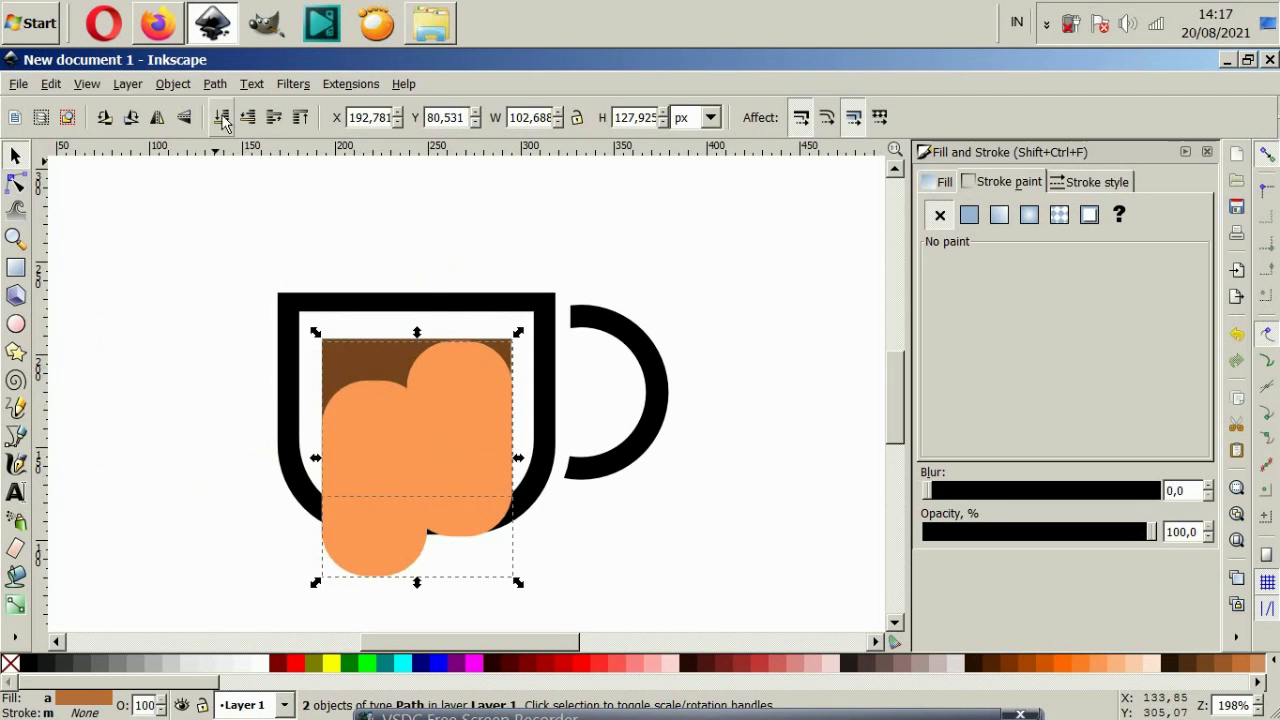
left_click(214, 84)
left_click(257, 228)
- Inspect the new two-bump coffee shape, trying a small upward nudge and undoing it
left_click(575, 627)
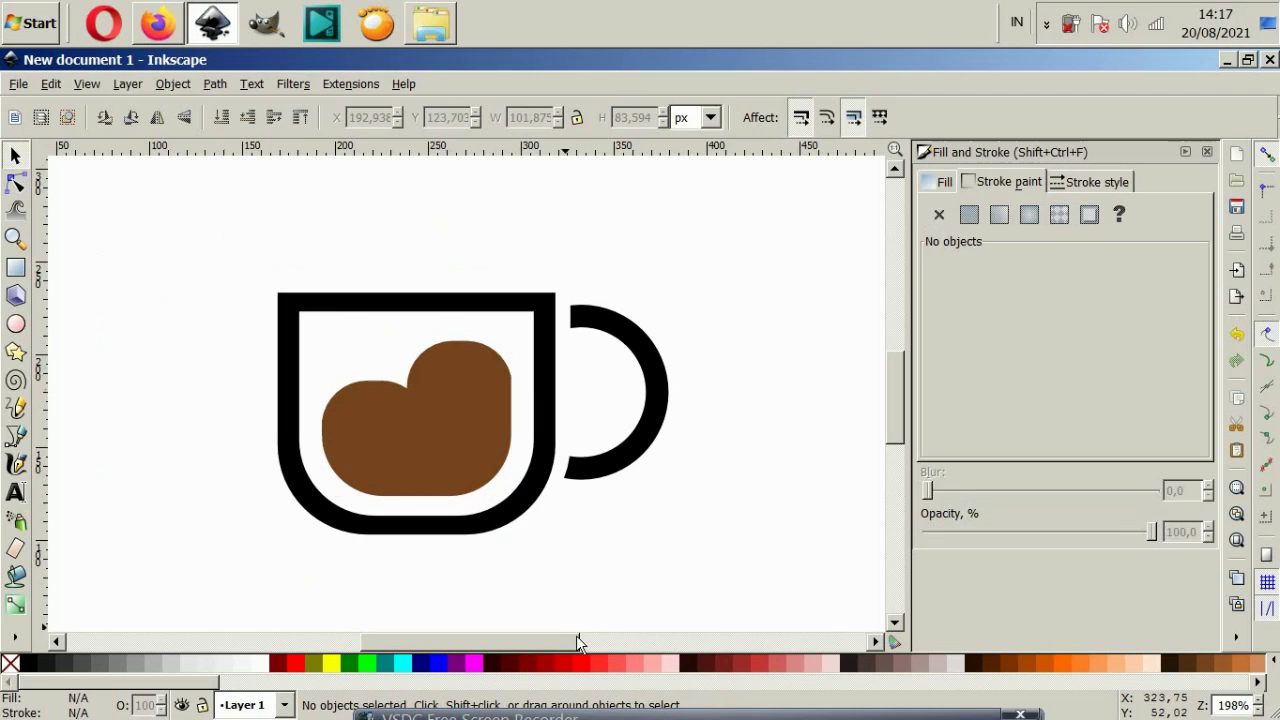
left_click(495, 482)
left_click(530, 512)
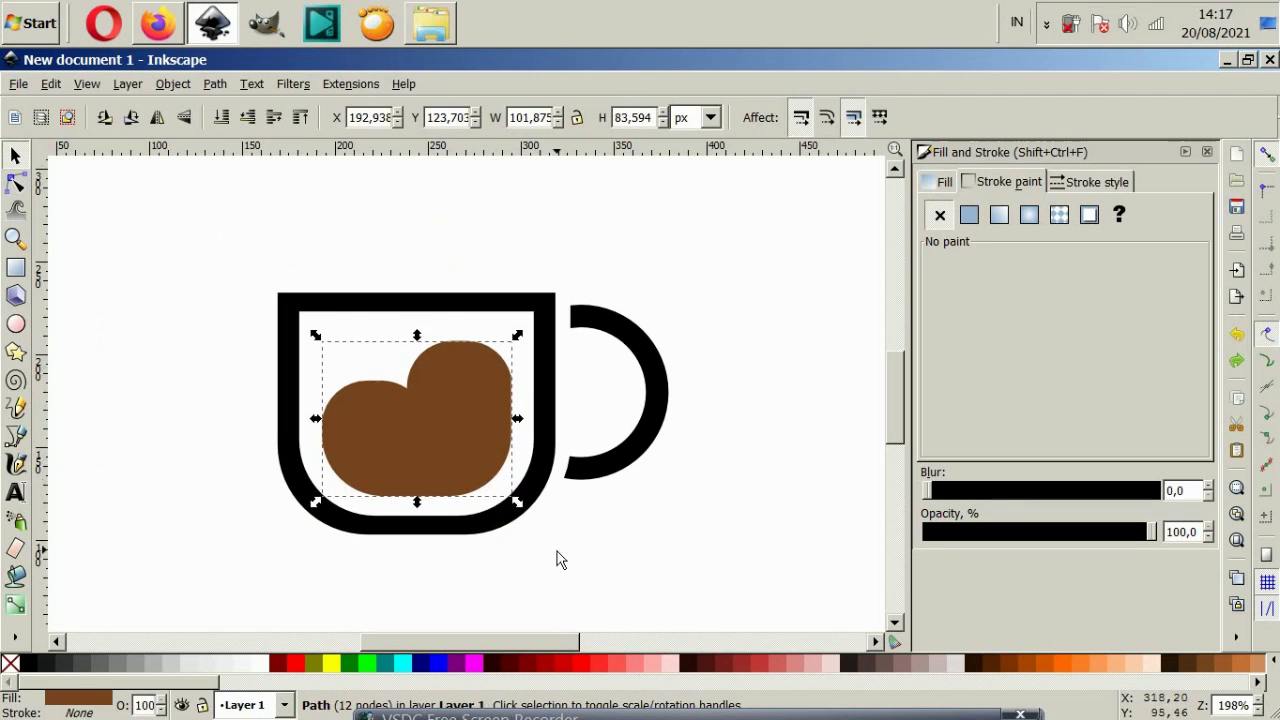
left_click(565, 588)
left_click_drag(503, 455, 500, 447)
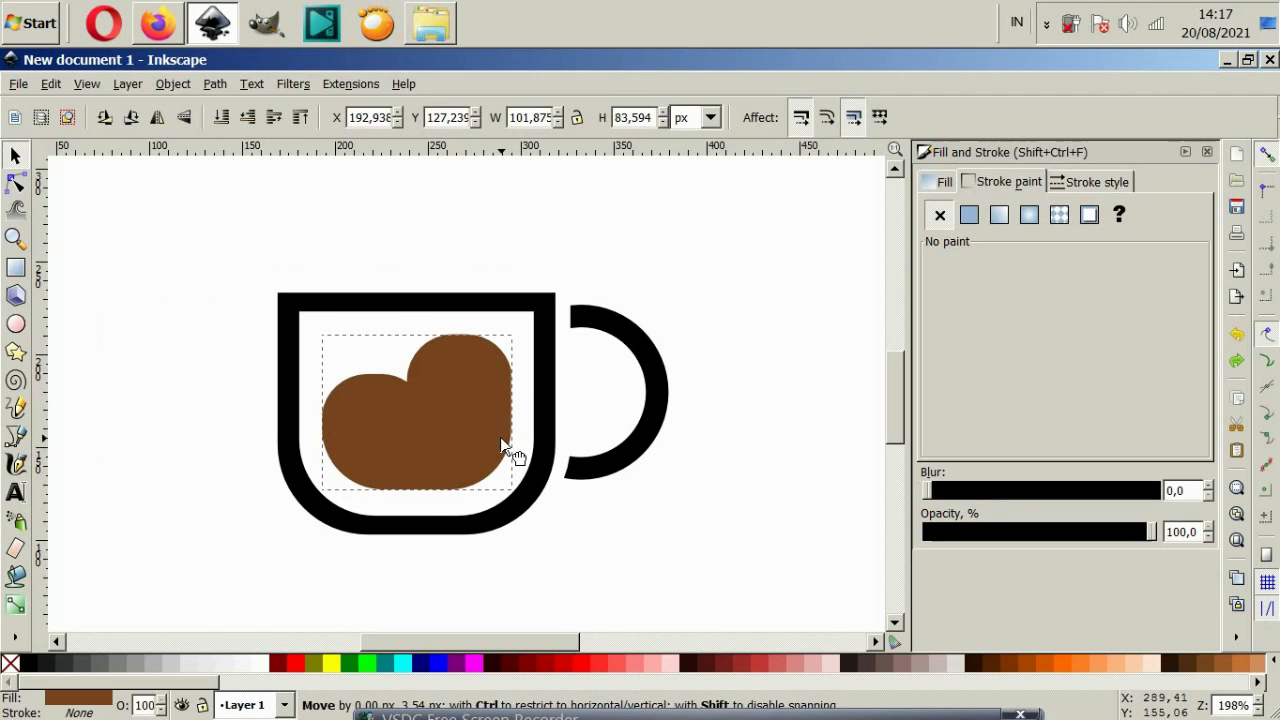
key("ctrl+z")
- Deselect the coffee and zoom the view in around the mug
left_click(565, 595)
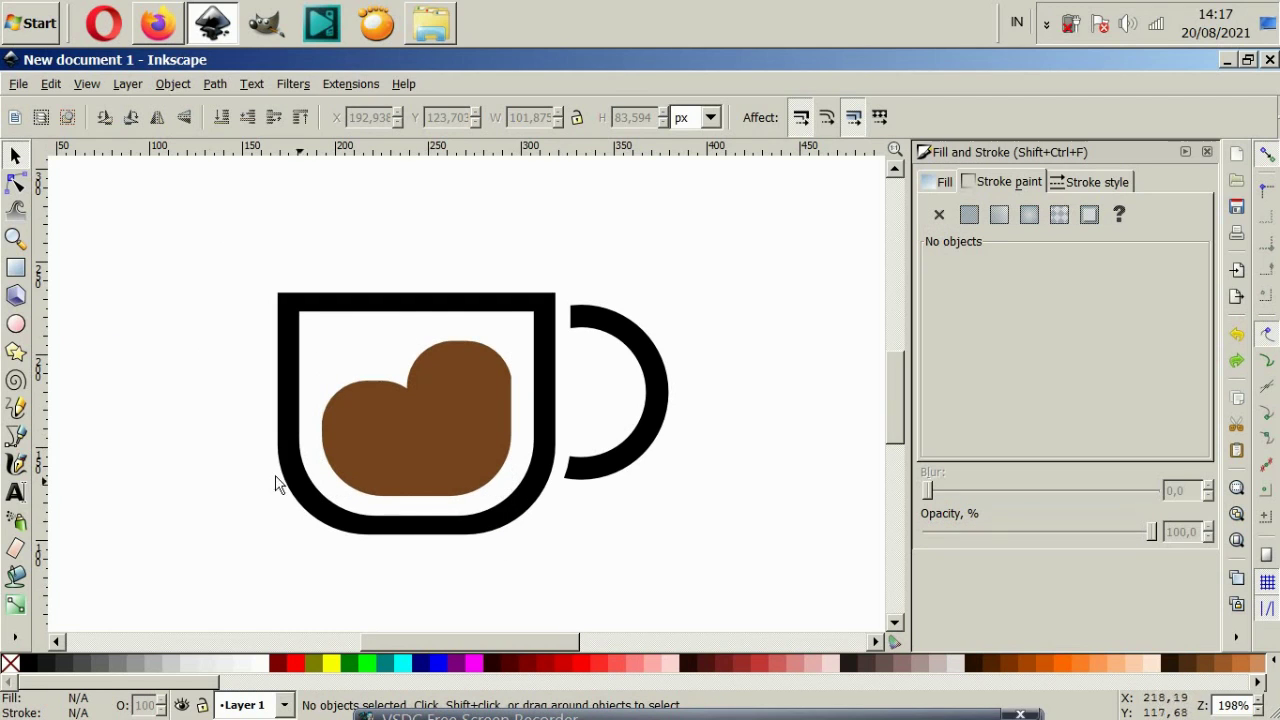
scroll(418, 445, "up", 2)
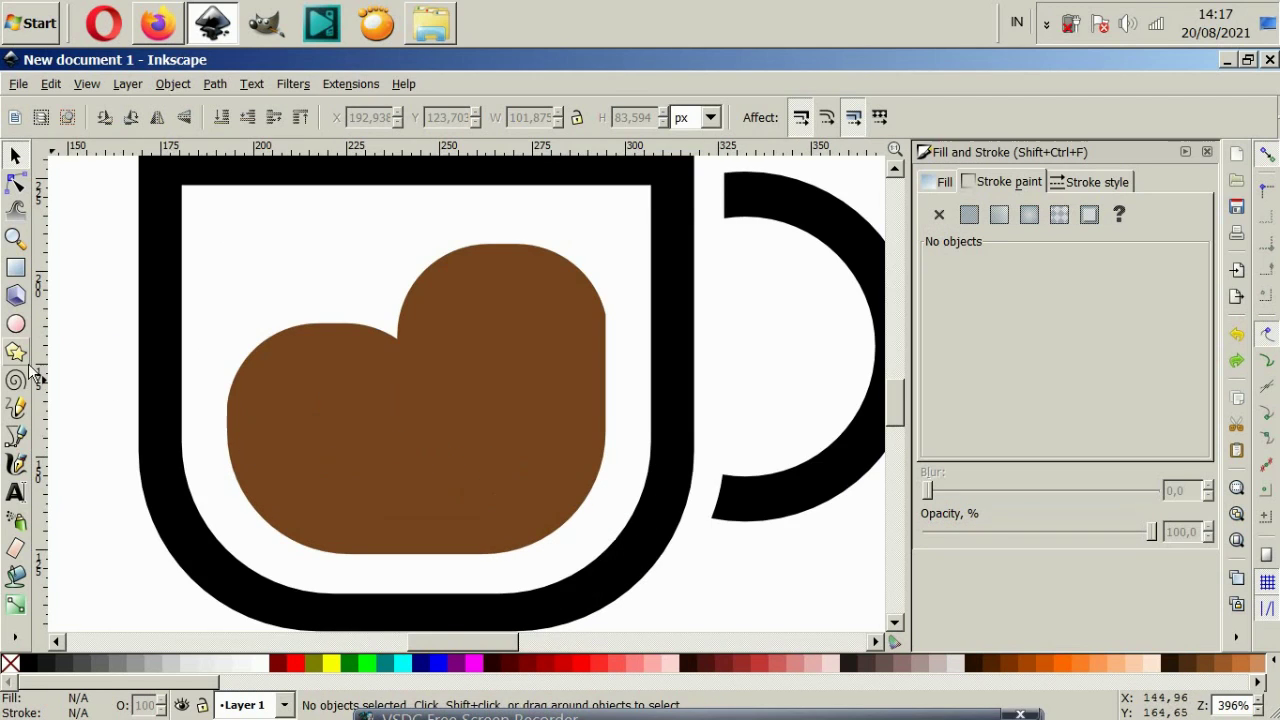
scroll(451, 418, "down", 2)
scroll(451, 418, "down", 4)
scroll(505, 398, "up", 2)
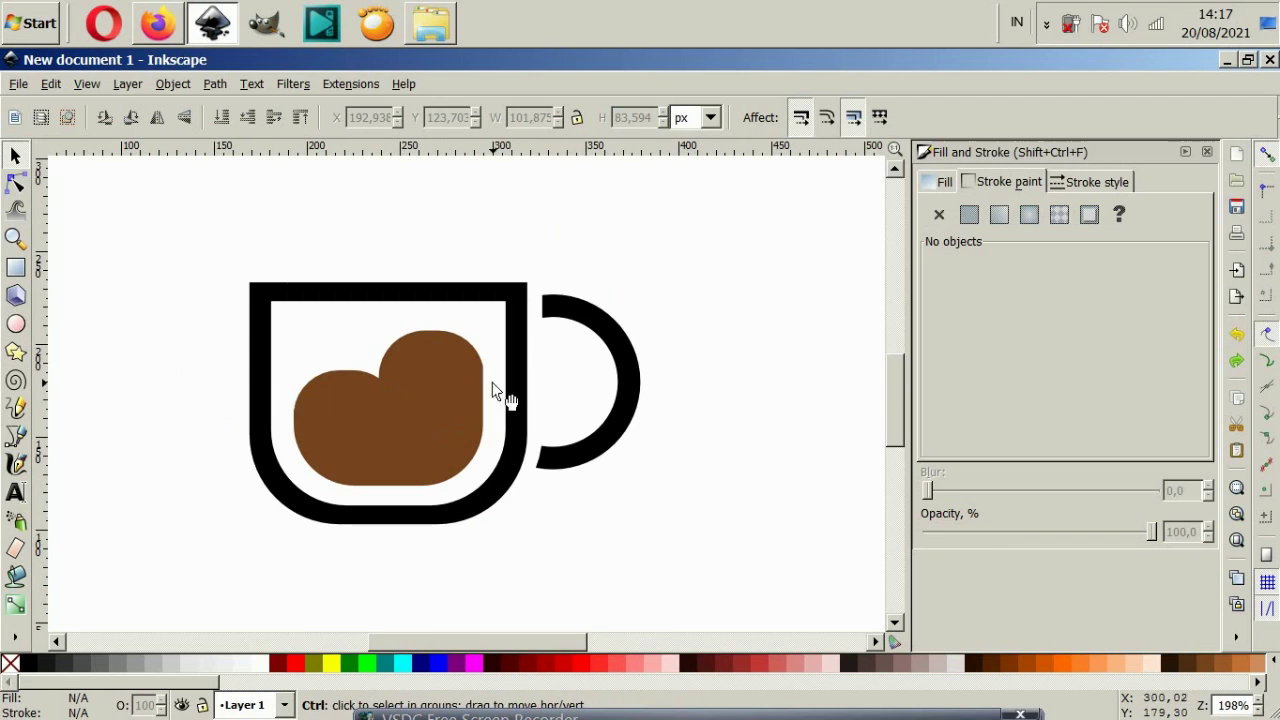
left_click(15, 270)
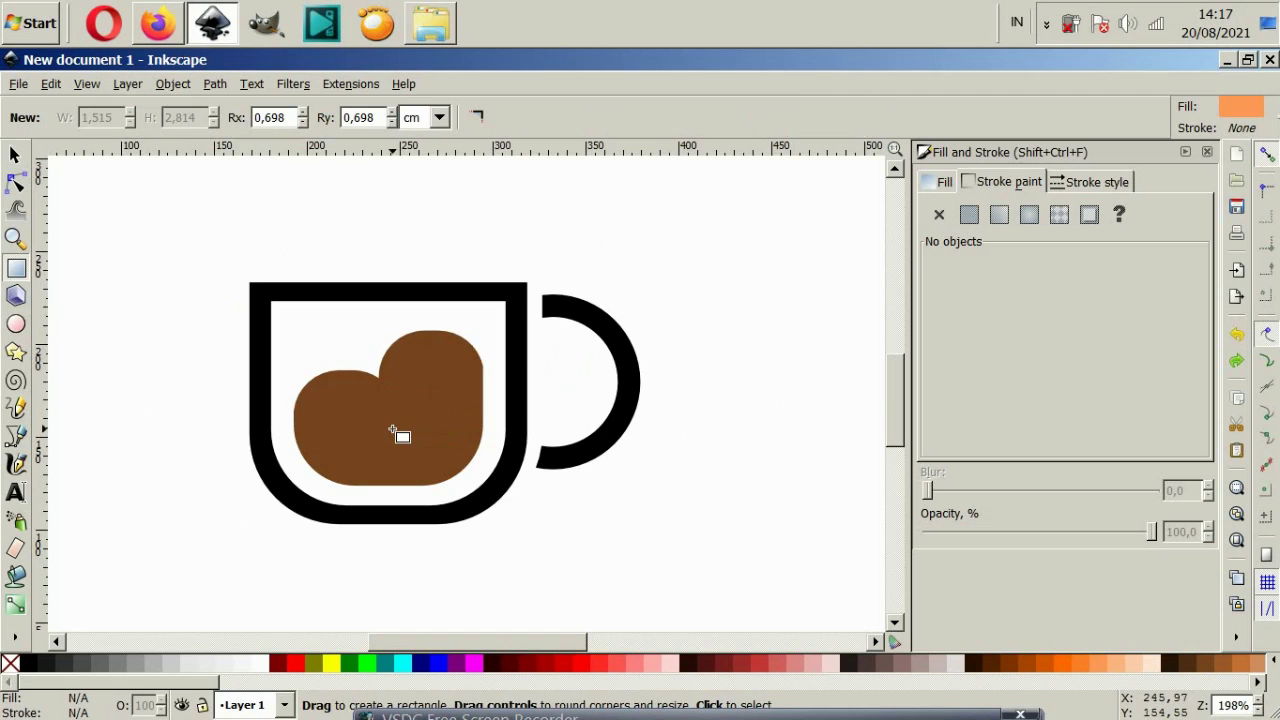
scroll(414, 417, "up", 2)
- Draw a closed 8-node zigzag crack strip diagonally across the brown coffee shape
left_click(17, 436)
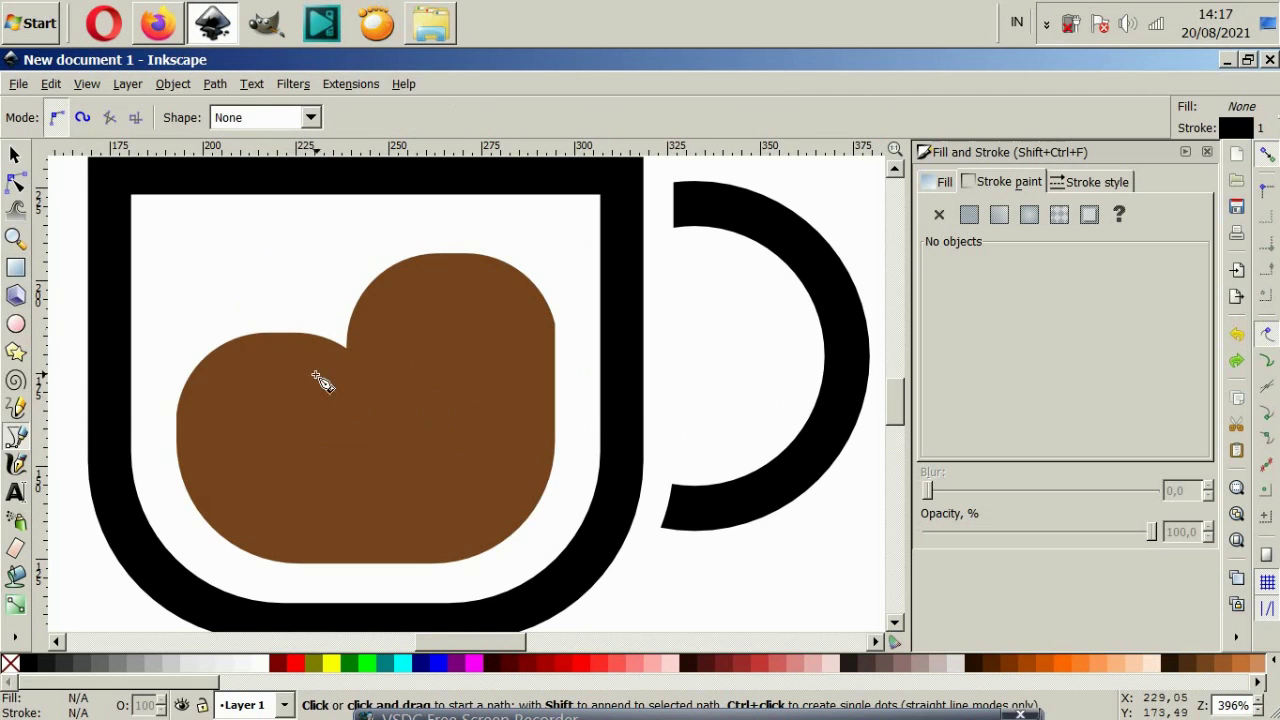
left_click(291, 269)
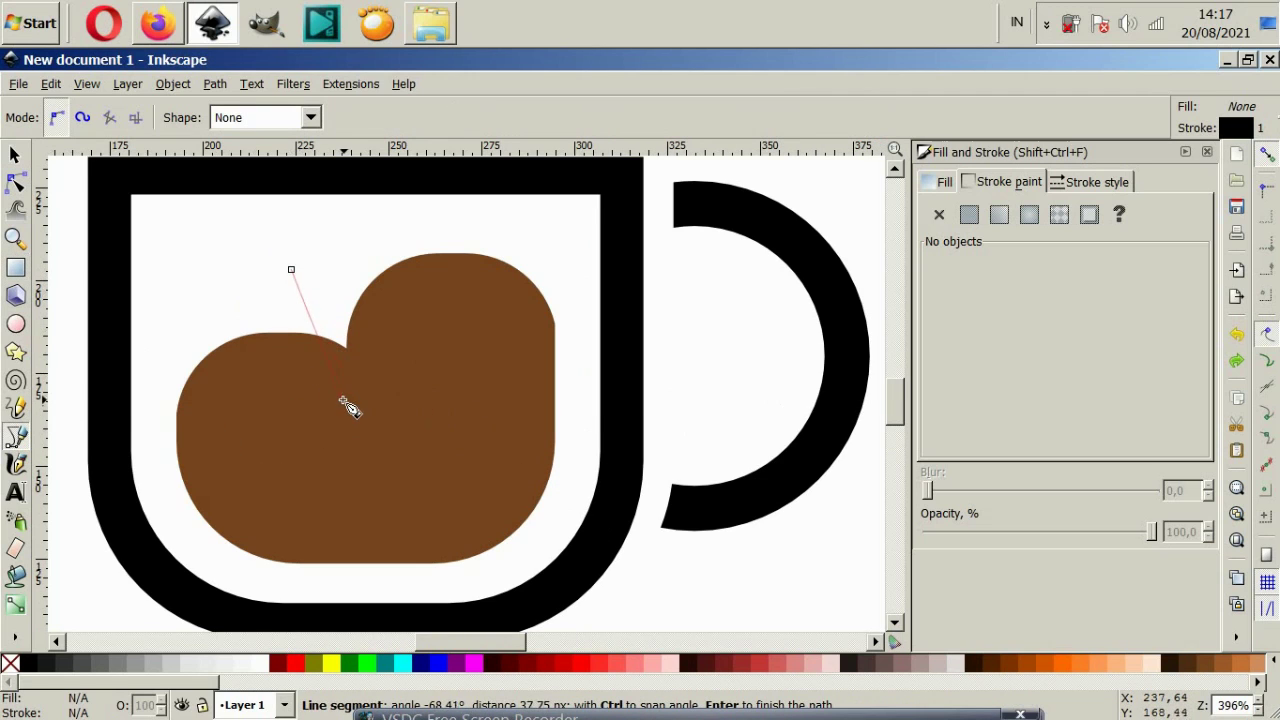
left_click(337, 390)
left_click(456, 464)
left_click(511, 570)
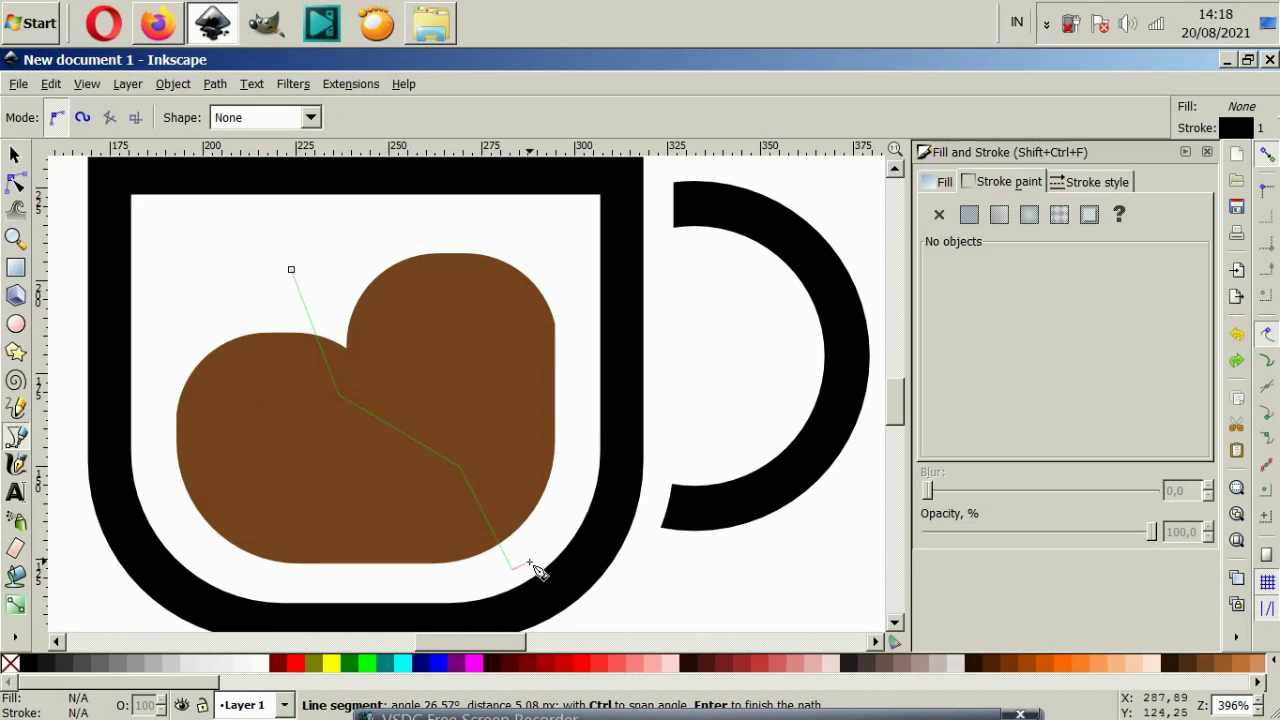
left_click(531, 566)
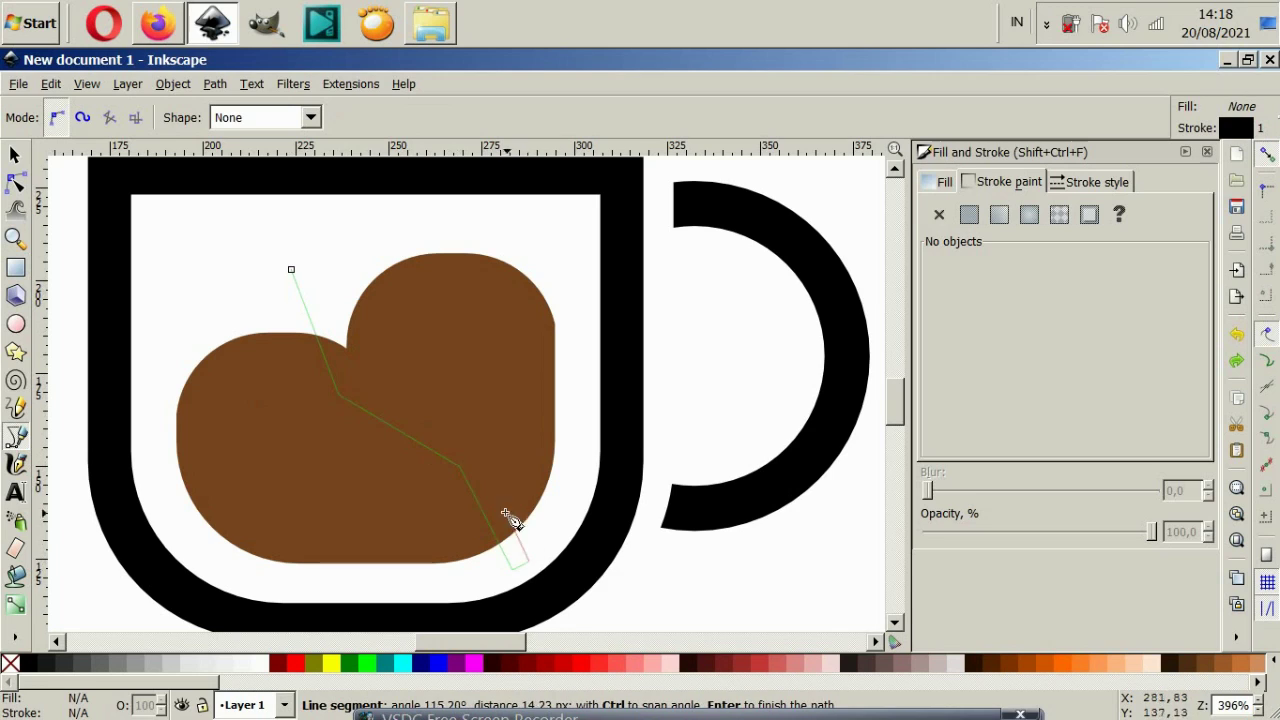
left_click(476, 456)
left_click(303, 253)
left_click(292, 268)
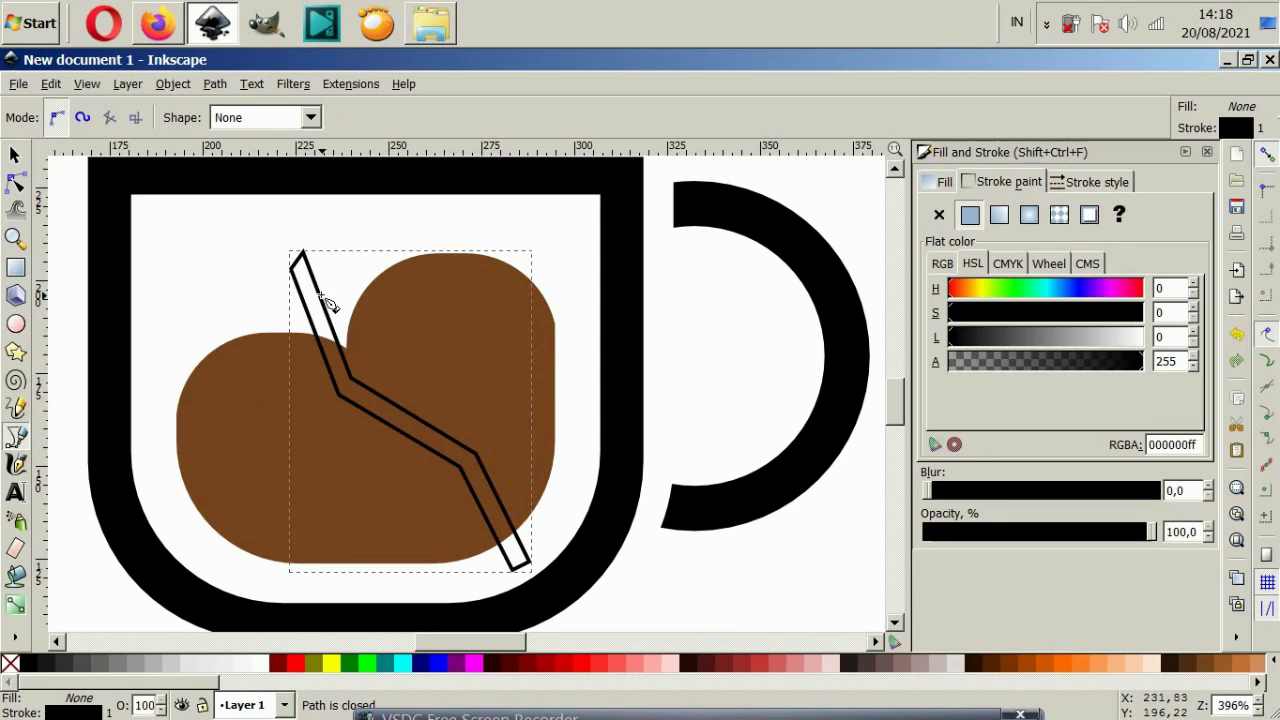
- Nudge the crack about 2.5 px right and apply Path > Difference with the brown coffee
key("s")
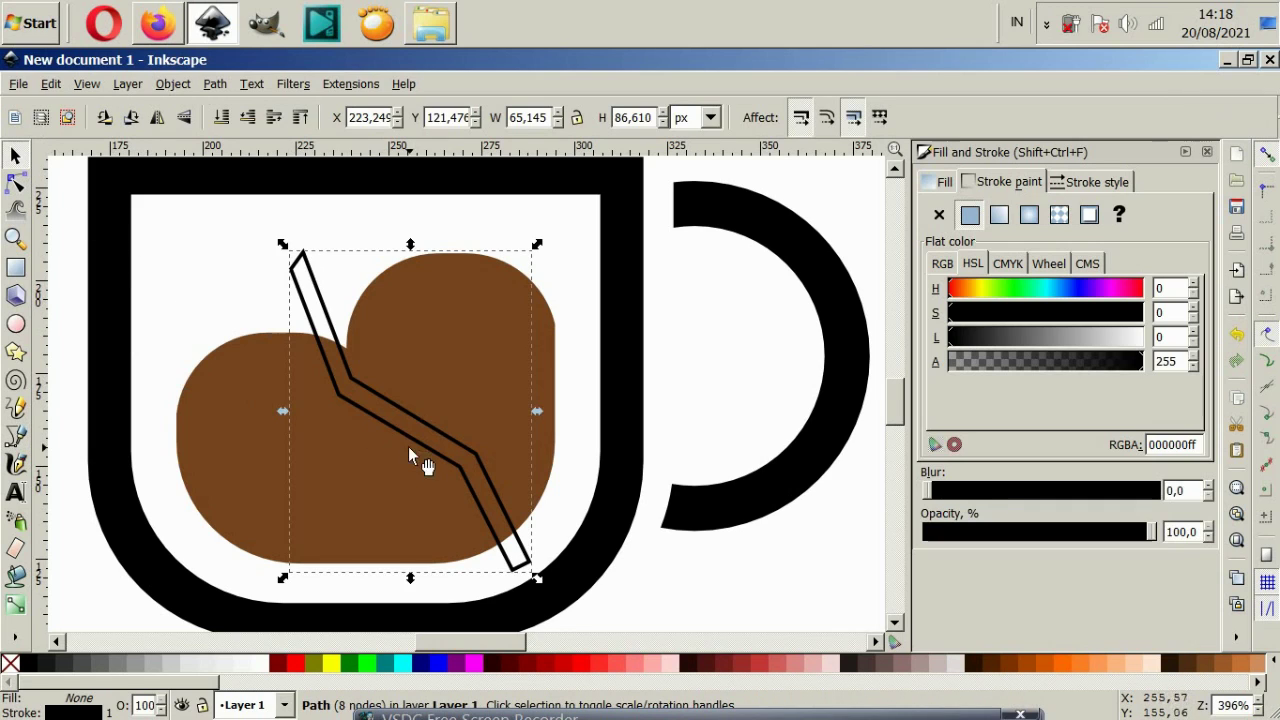
left_click_drag(426, 446, 437, 440)
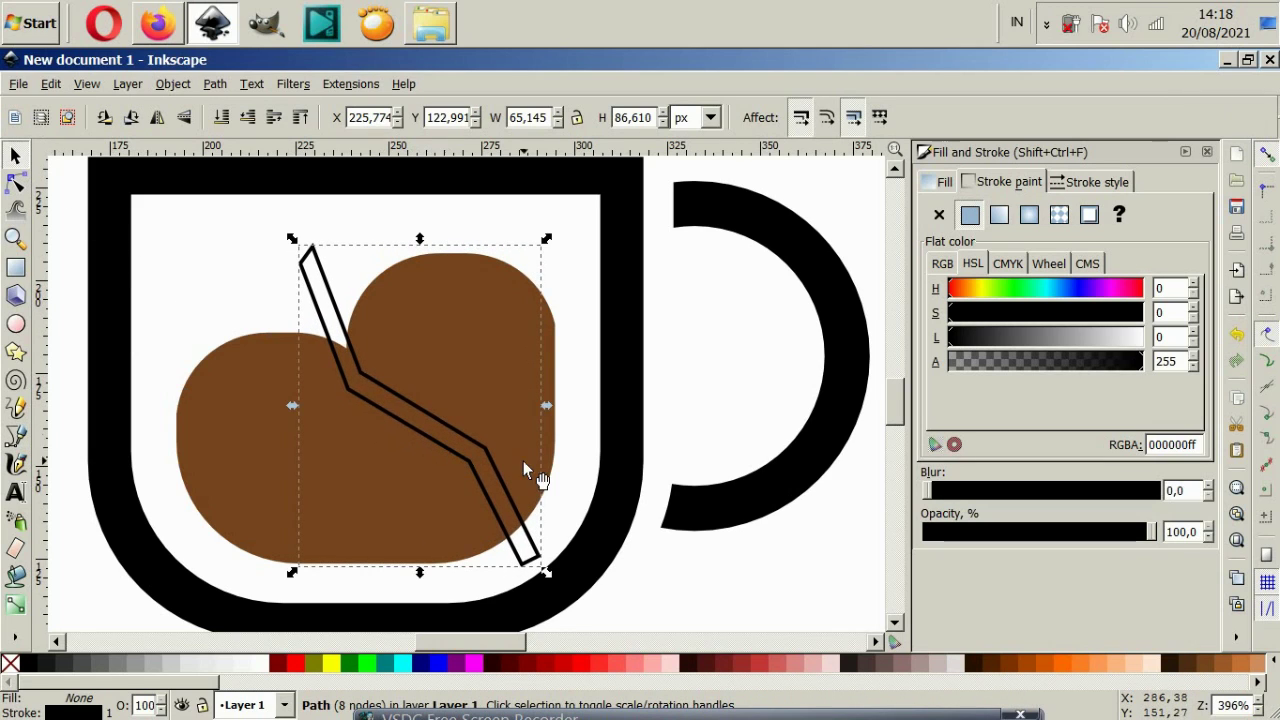
left_click(497, 364, "shift")
left_click(215, 84)
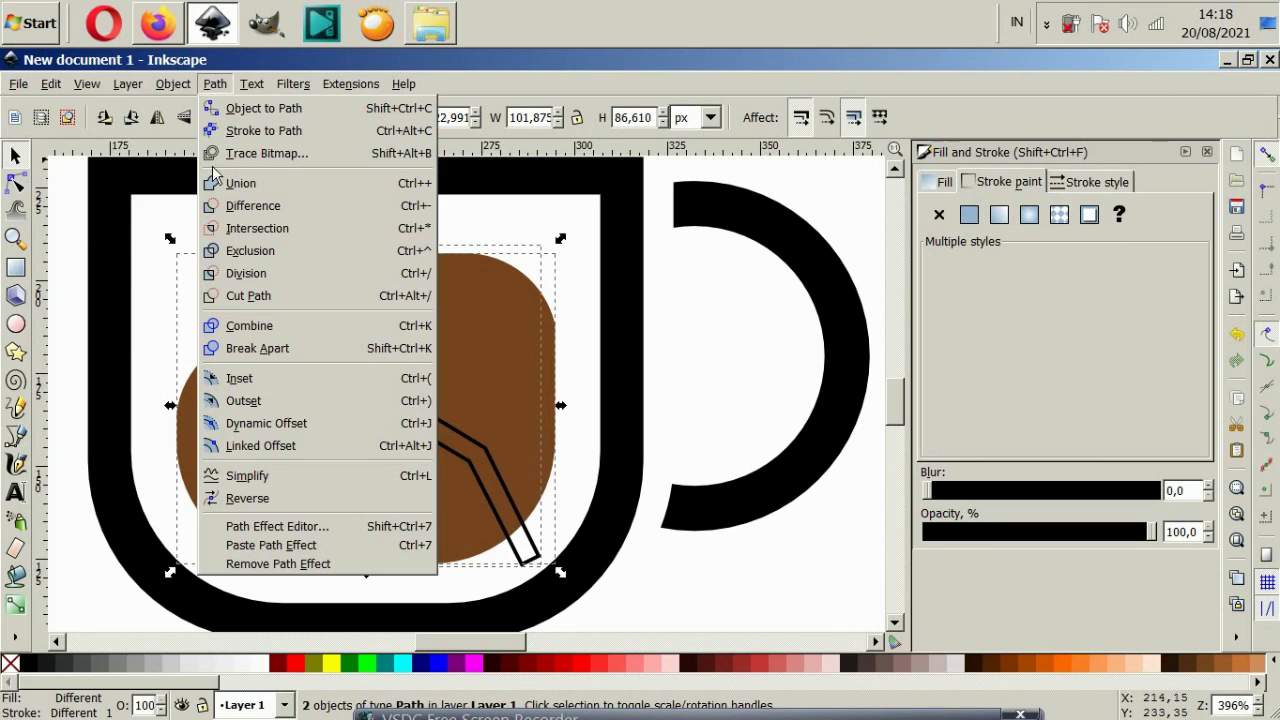
left_click(250, 206)
left_click(706, 586)
scroll(508, 460, "down", 4)
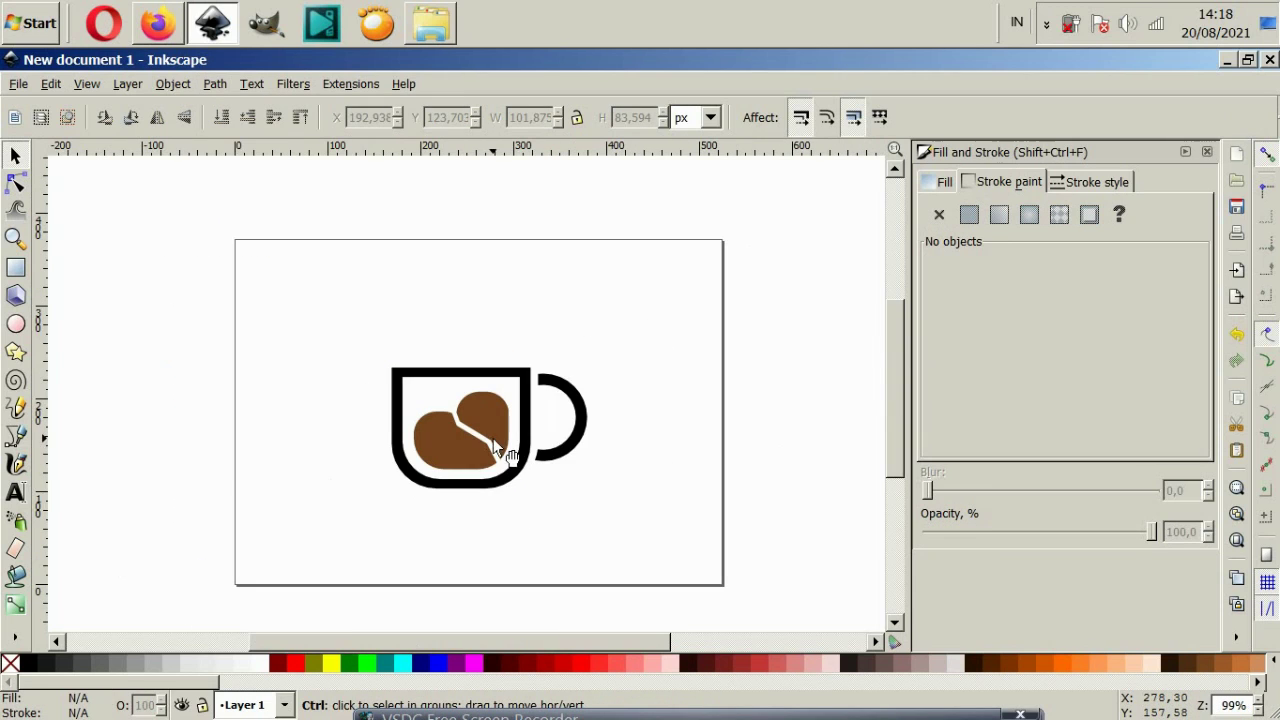
scroll(484, 458, "up", 2)
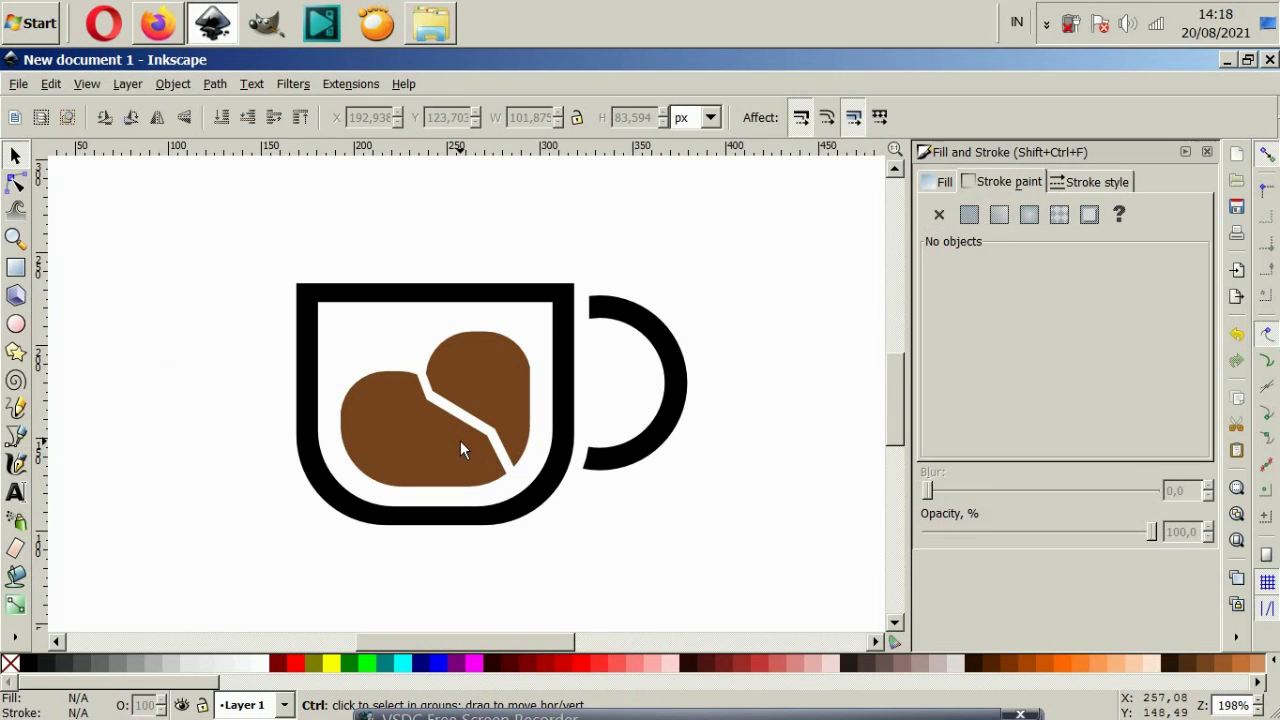
scroll(459, 446, "up", 2)
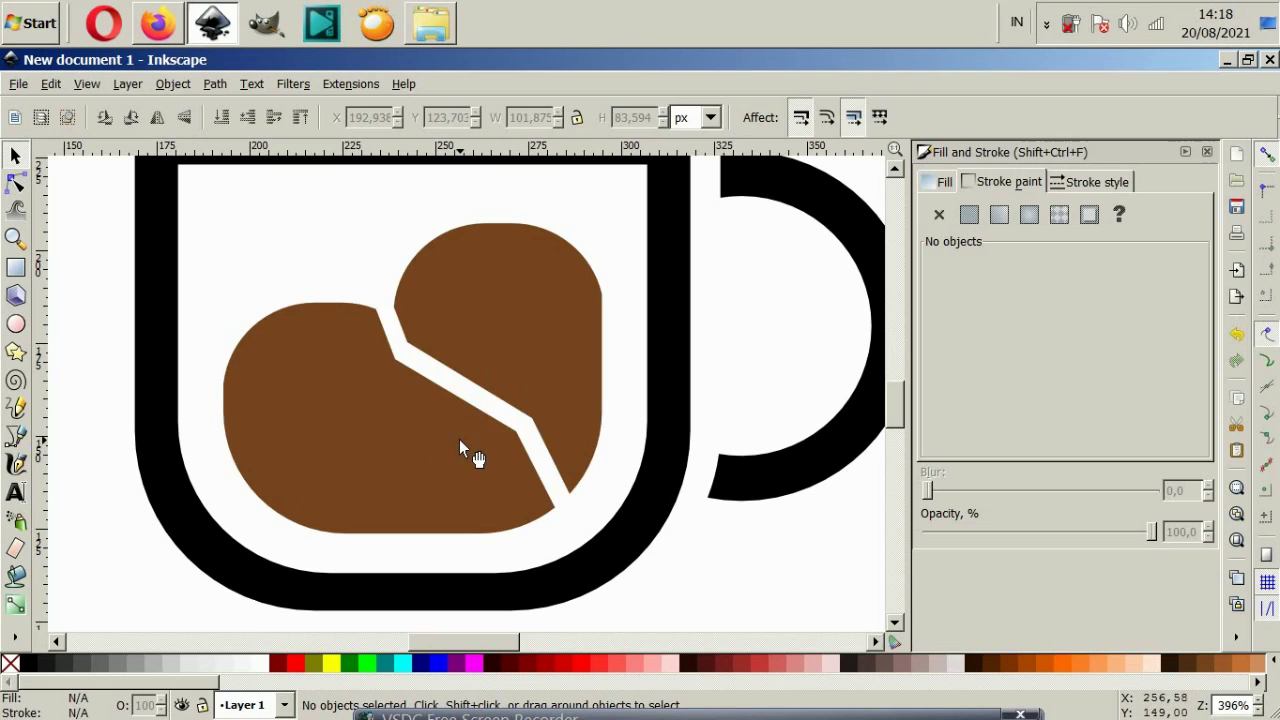
- Bend the crack's lower straight segments into curves with the Node tool
left_click(538, 435)
left_click(15, 181)
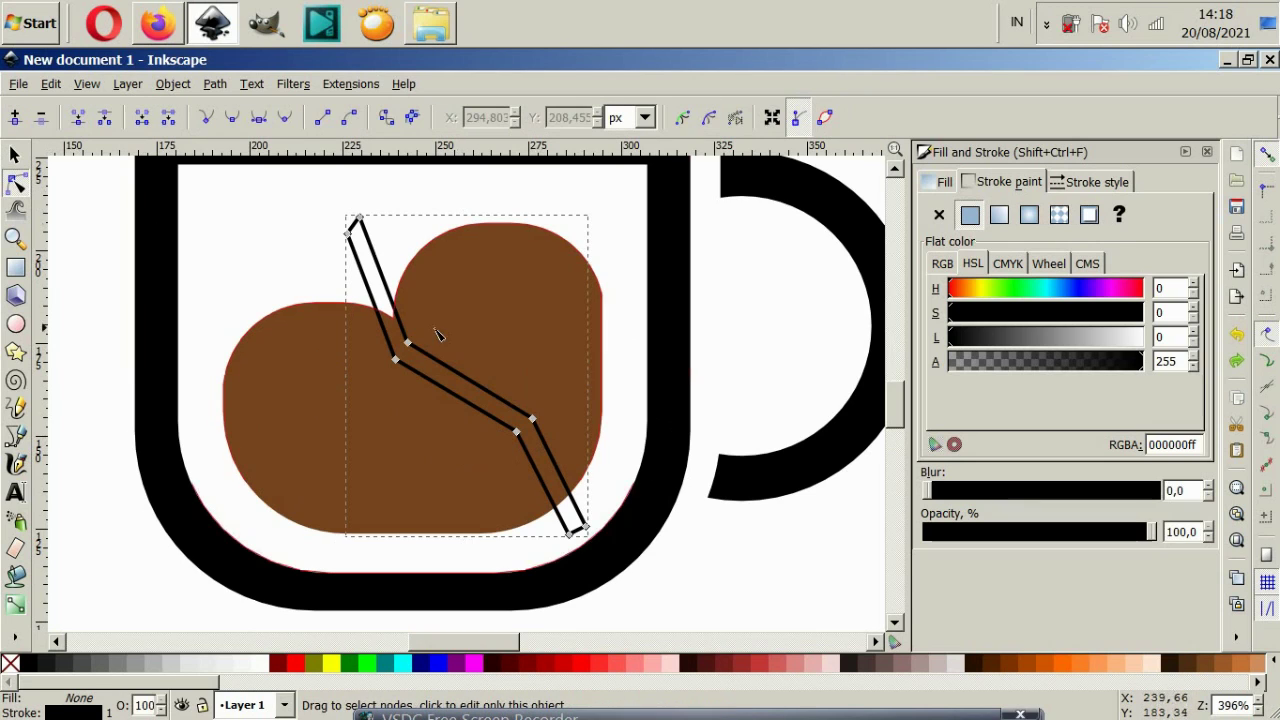
left_click(532, 419)
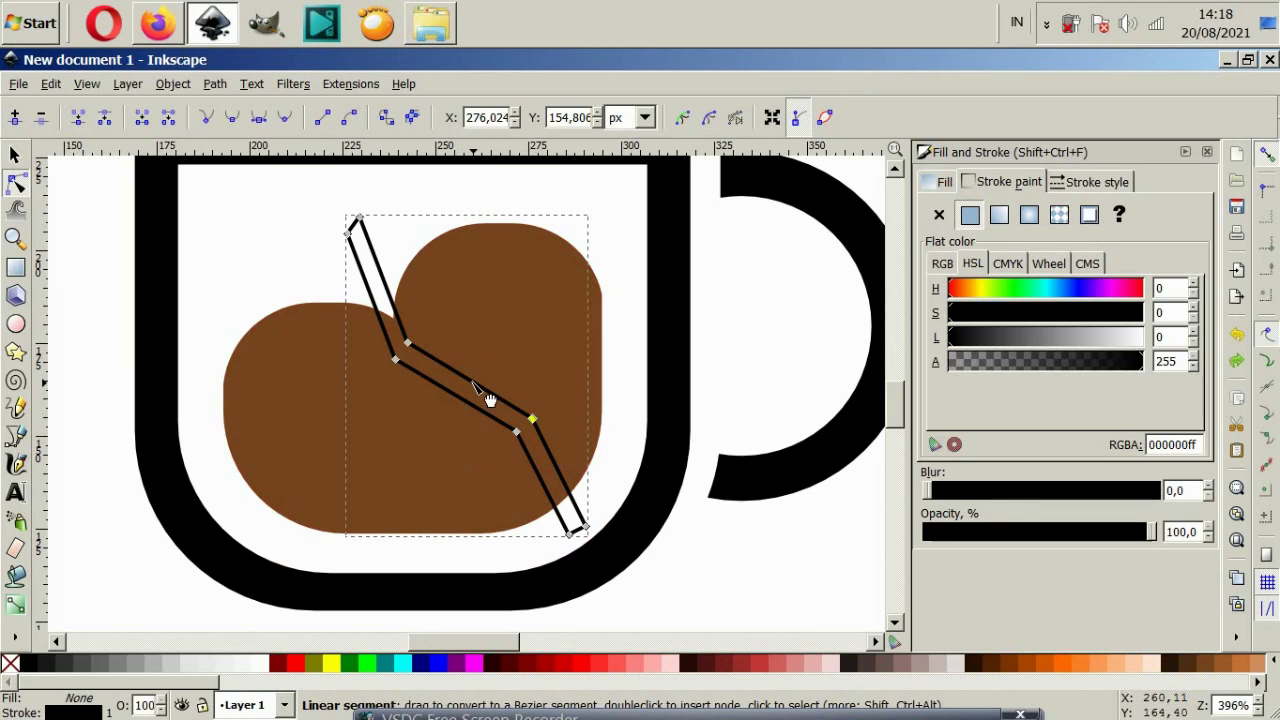
left_click_drag(489, 400, 487, 394)
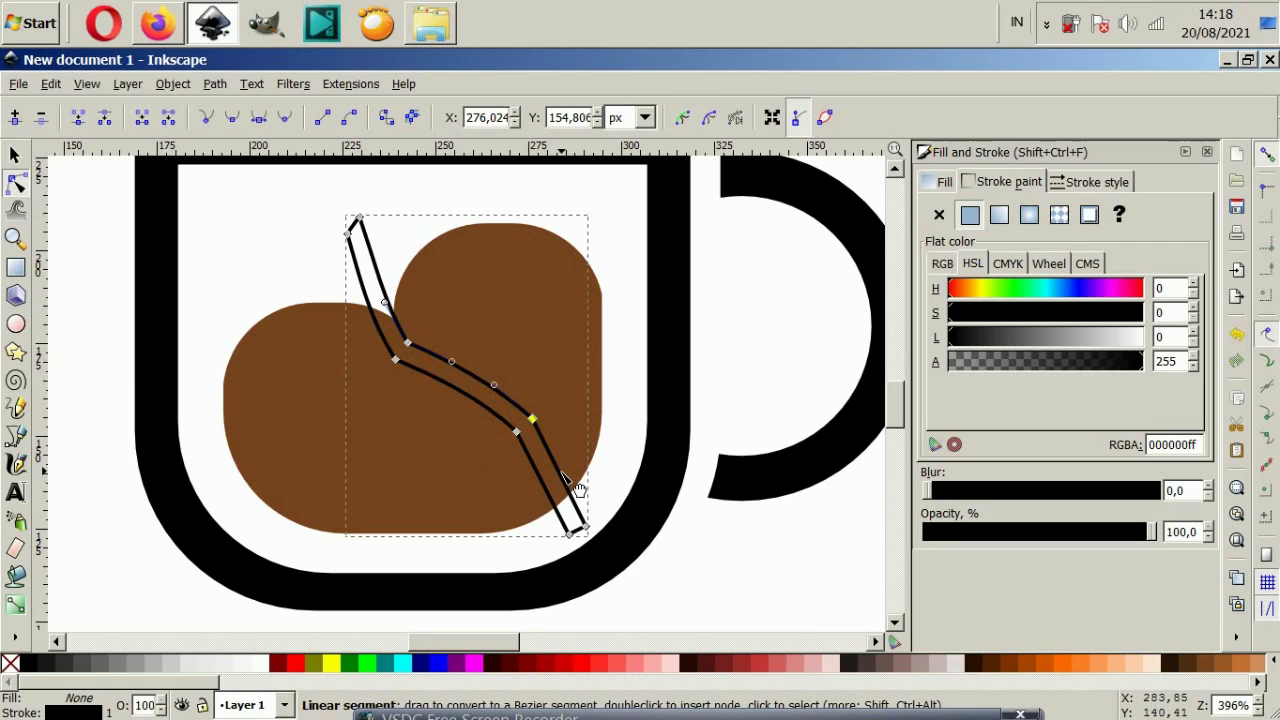
left_click_drag(578, 490, 580, 487)
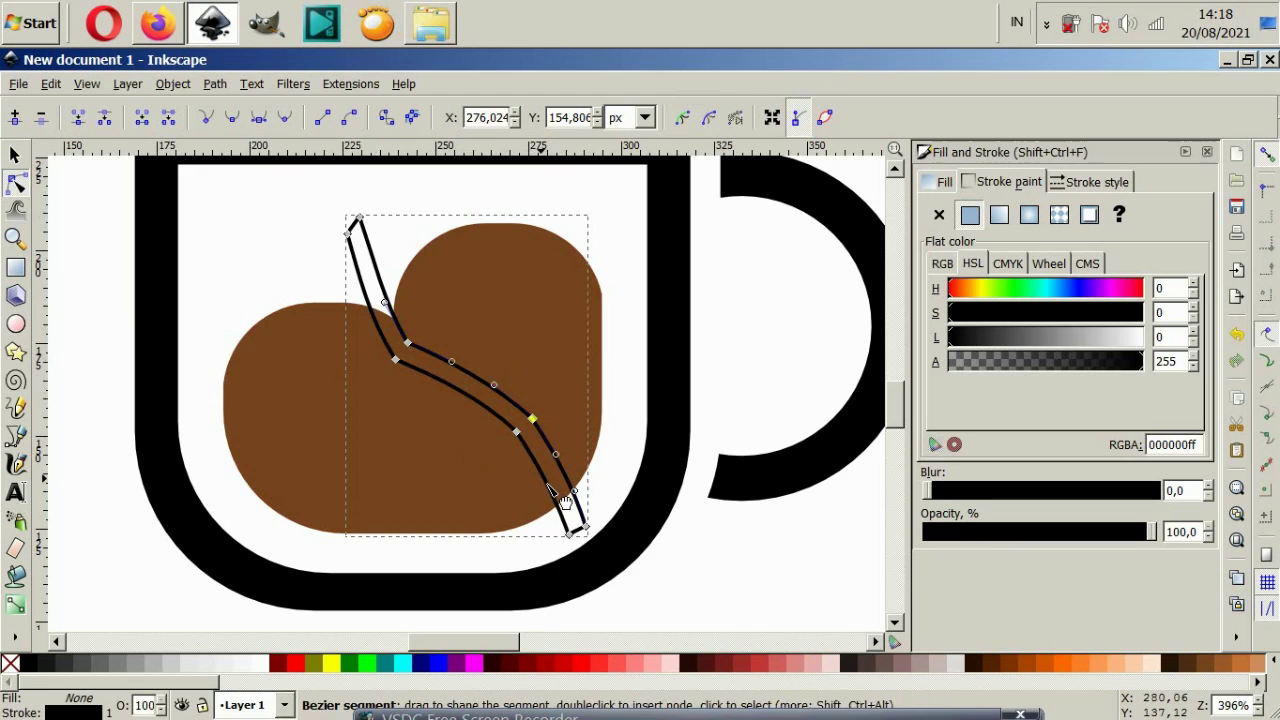
left_click(645, 572)
- Try deleting the crack's middle corner nodes, then restore them
left_click(515, 440)
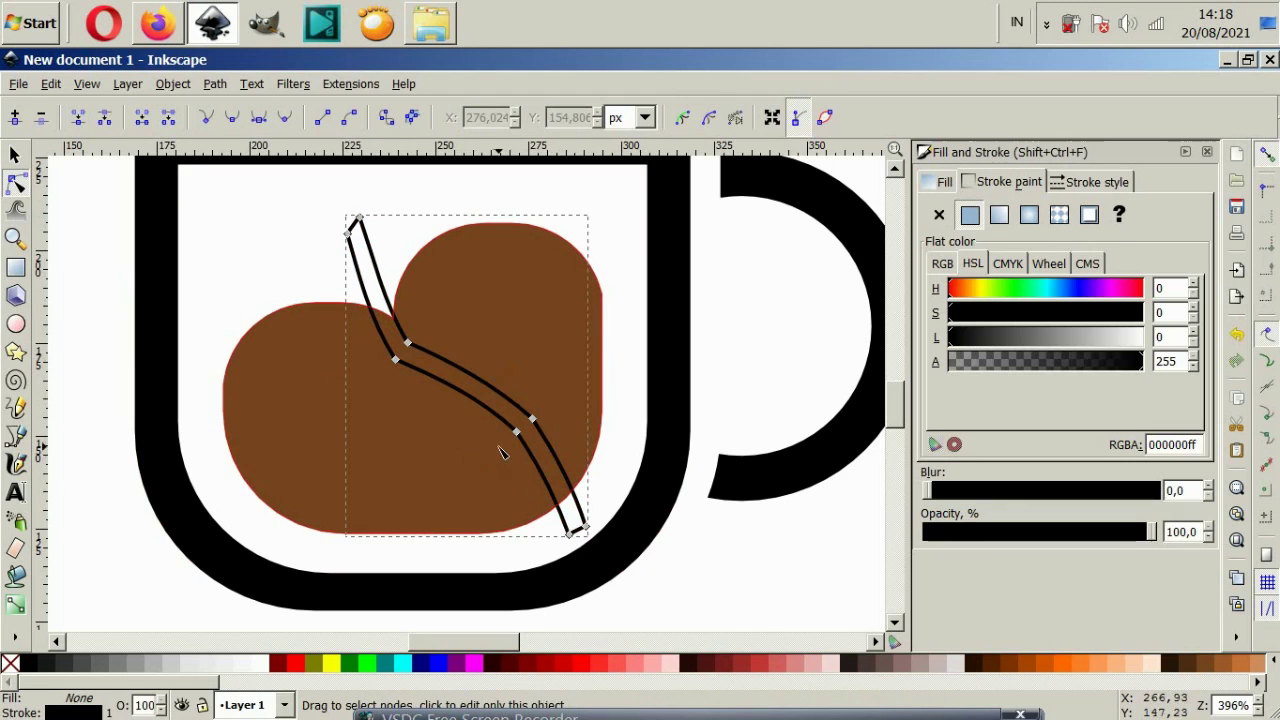
left_click_drag(509, 443, 573, 400)
key("Delete")
left_click_drag(375, 397, 440, 330)
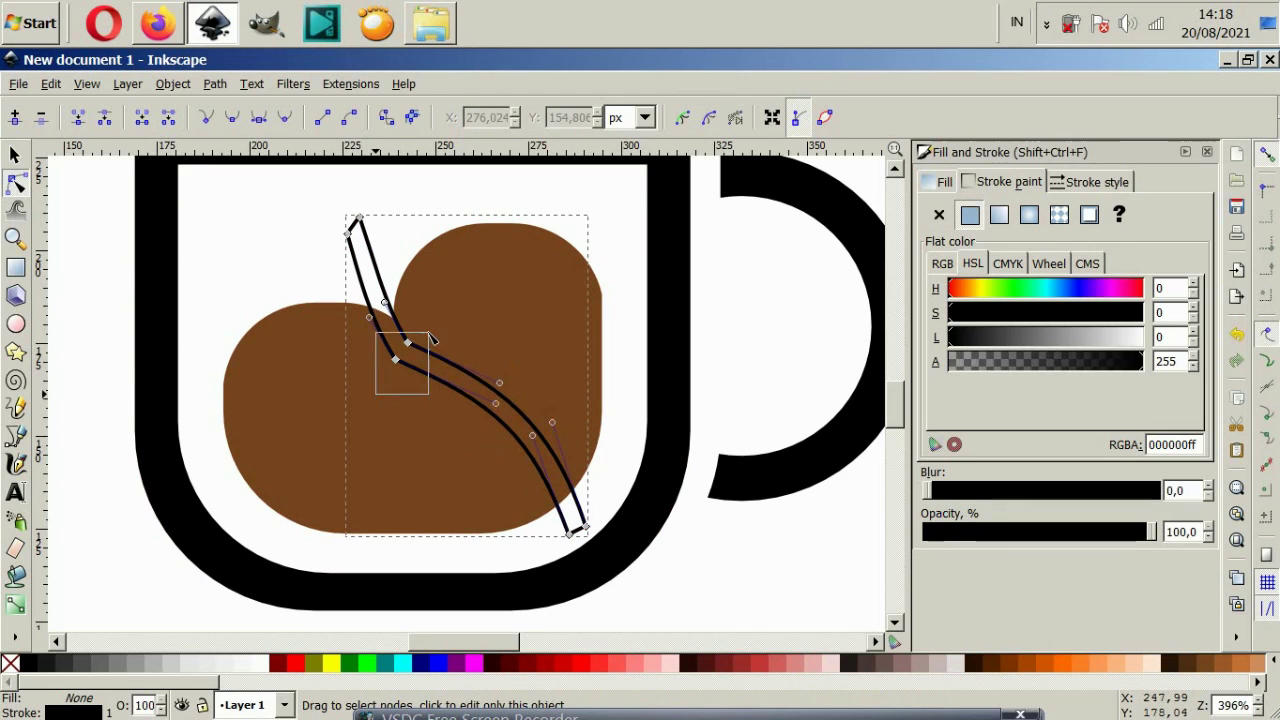
key("Delete")
key("ctrl+z")
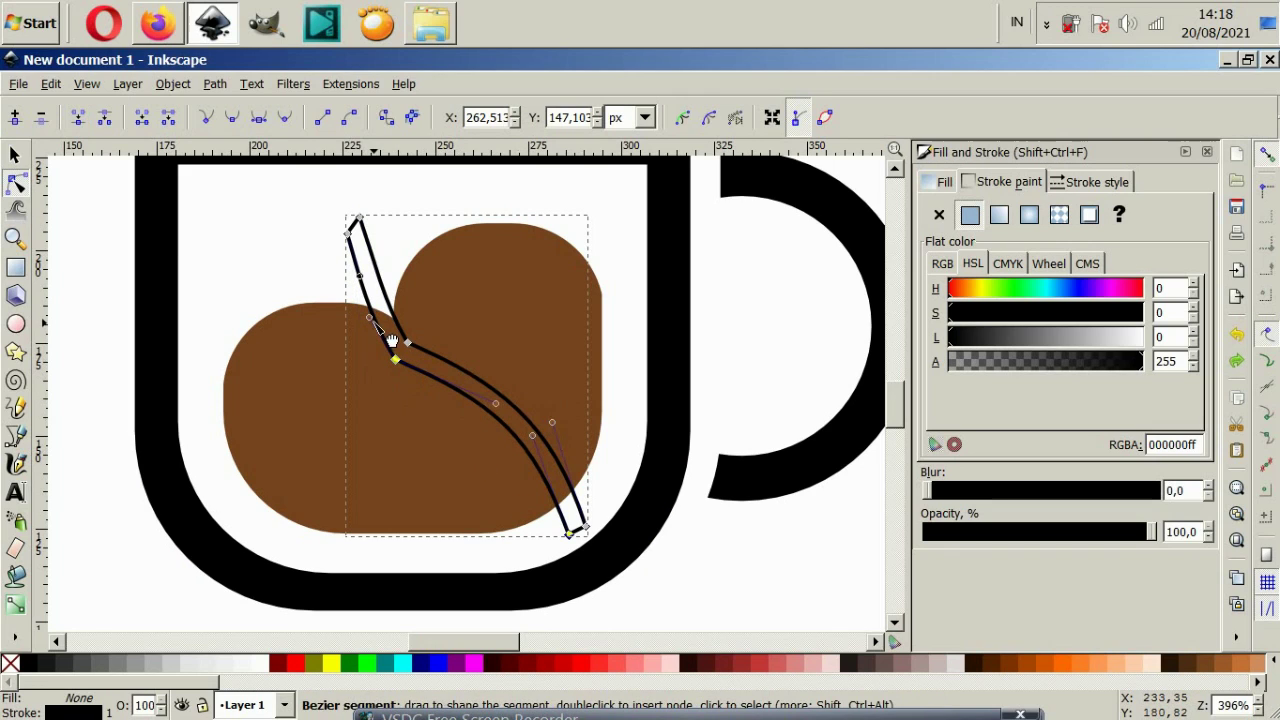
- Reshape the crack's upper curve handles and delete its two middle nodes
left_click_drag(369, 318, 347, 324)
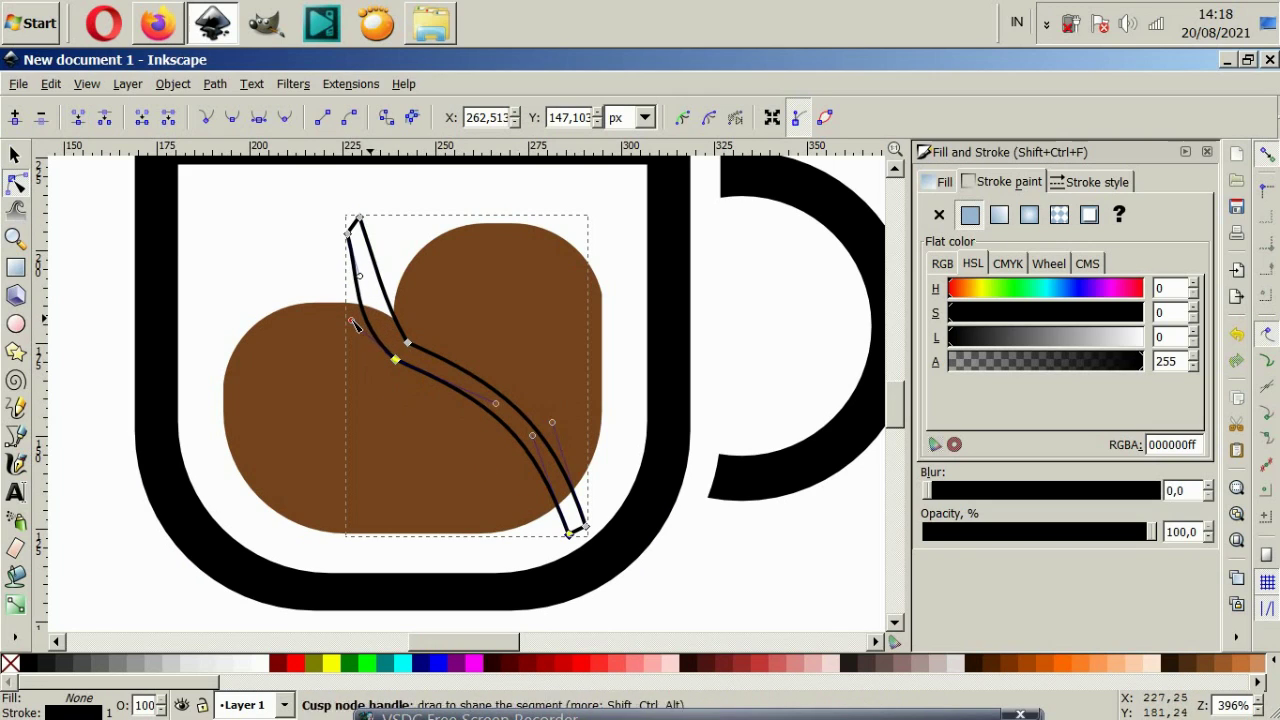
mouse_move(360, 275)
left_mouse_down()
mouse_move(338, 276)
mouse_move(363, 298)
mouse_move(366, 264)
mouse_move(379, 289)
left_mouse_up()
left_click(408, 343)
left_click(271, 251)
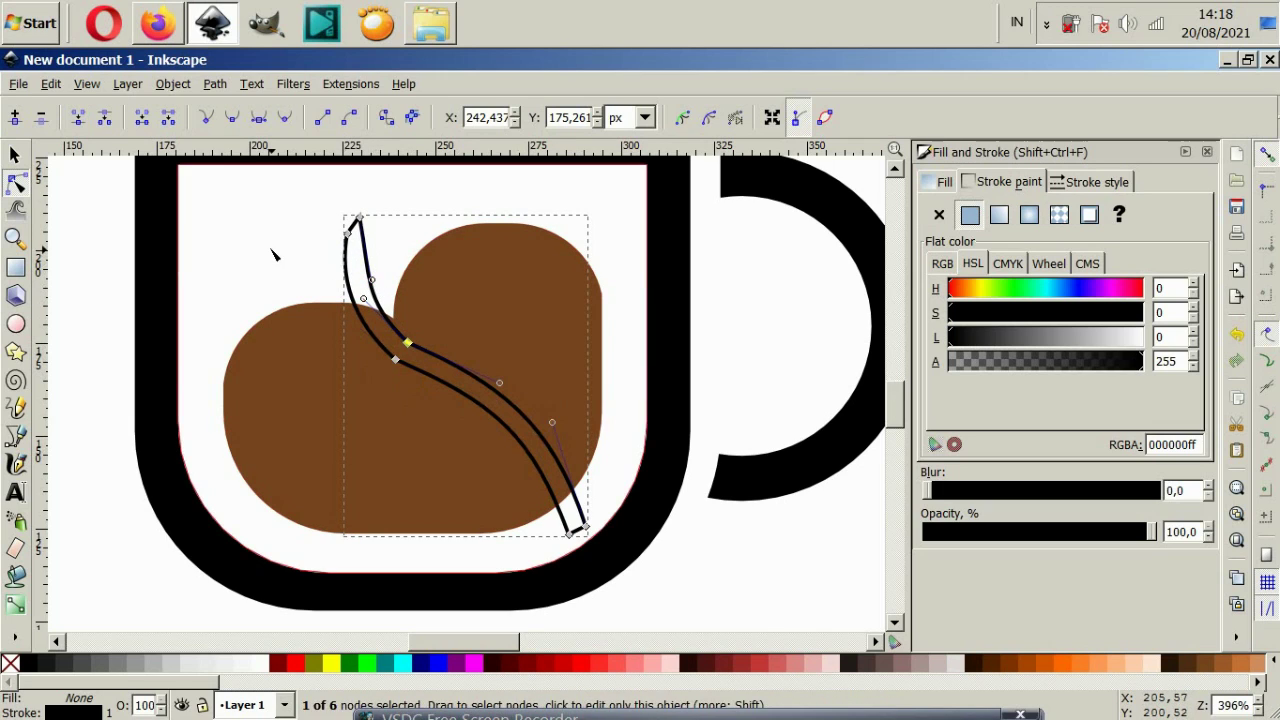
left_click(350, 355)
left_click(401, 352)
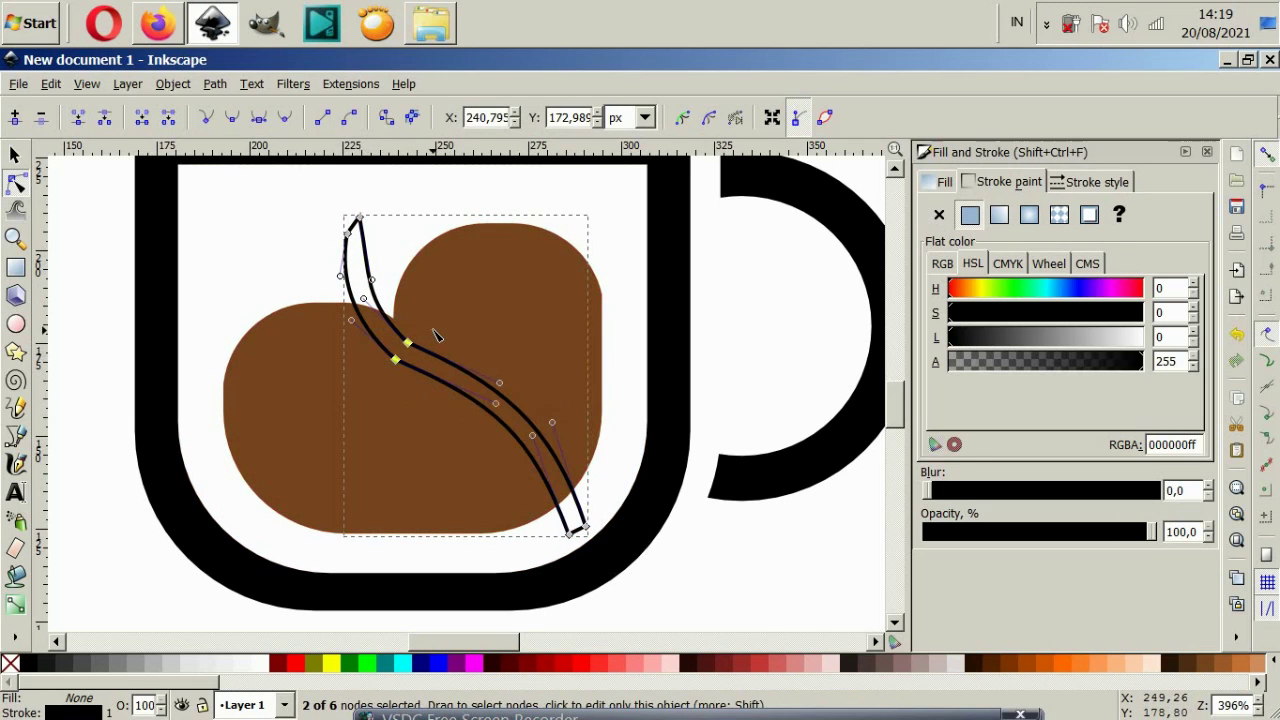
key("Delete")
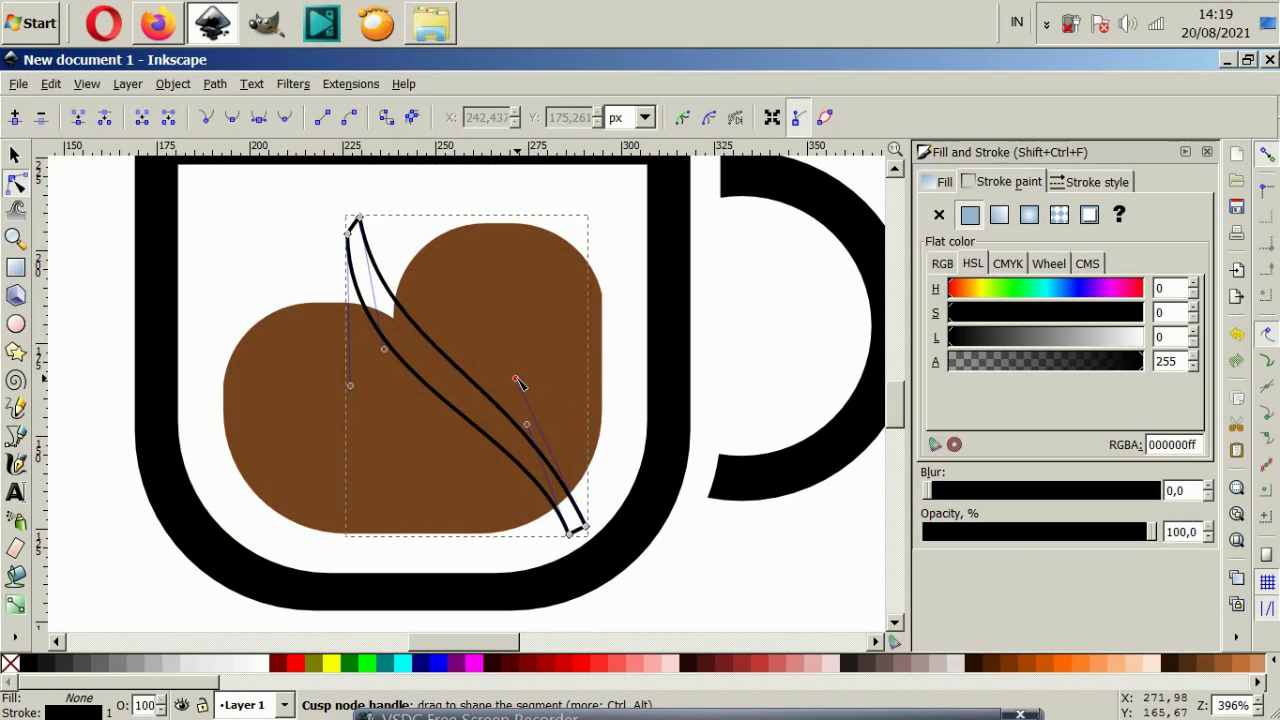
- Drag the remaining Bezier handles to form a smooth 4-node S-shaped crack
left_click_drag(516, 379, 551, 333)
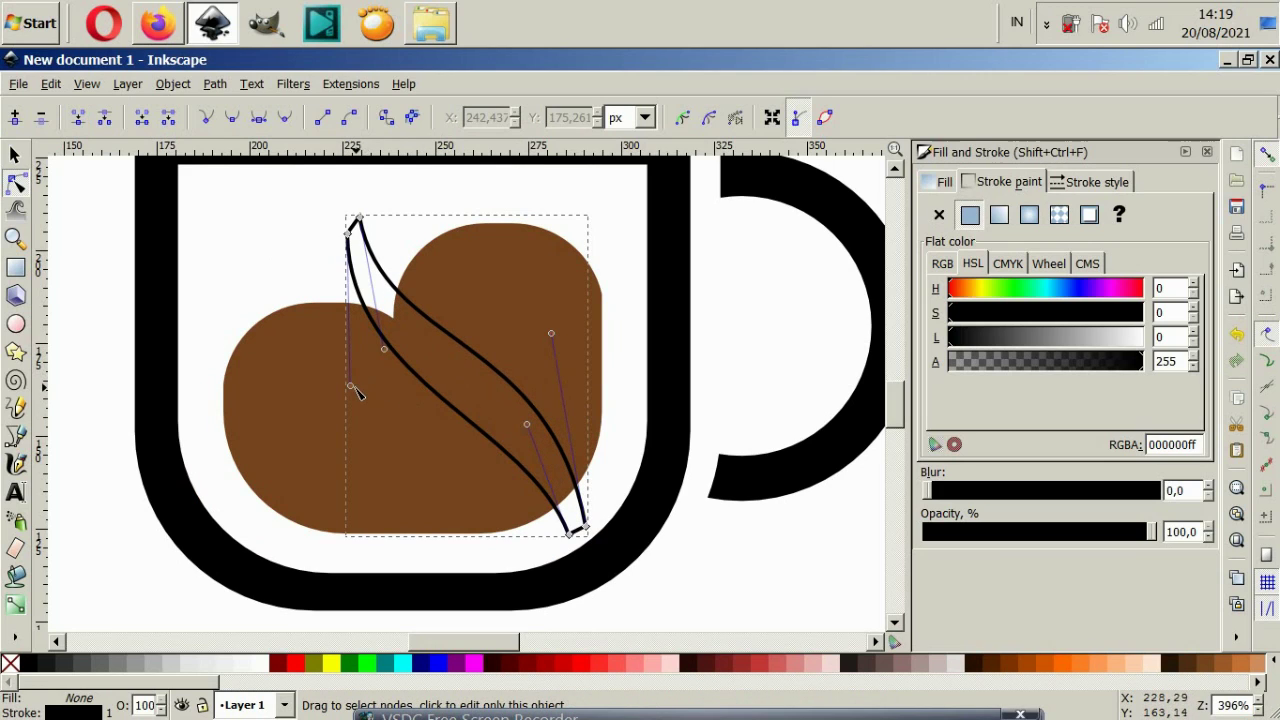
left_click_drag(351, 387, 338, 480)
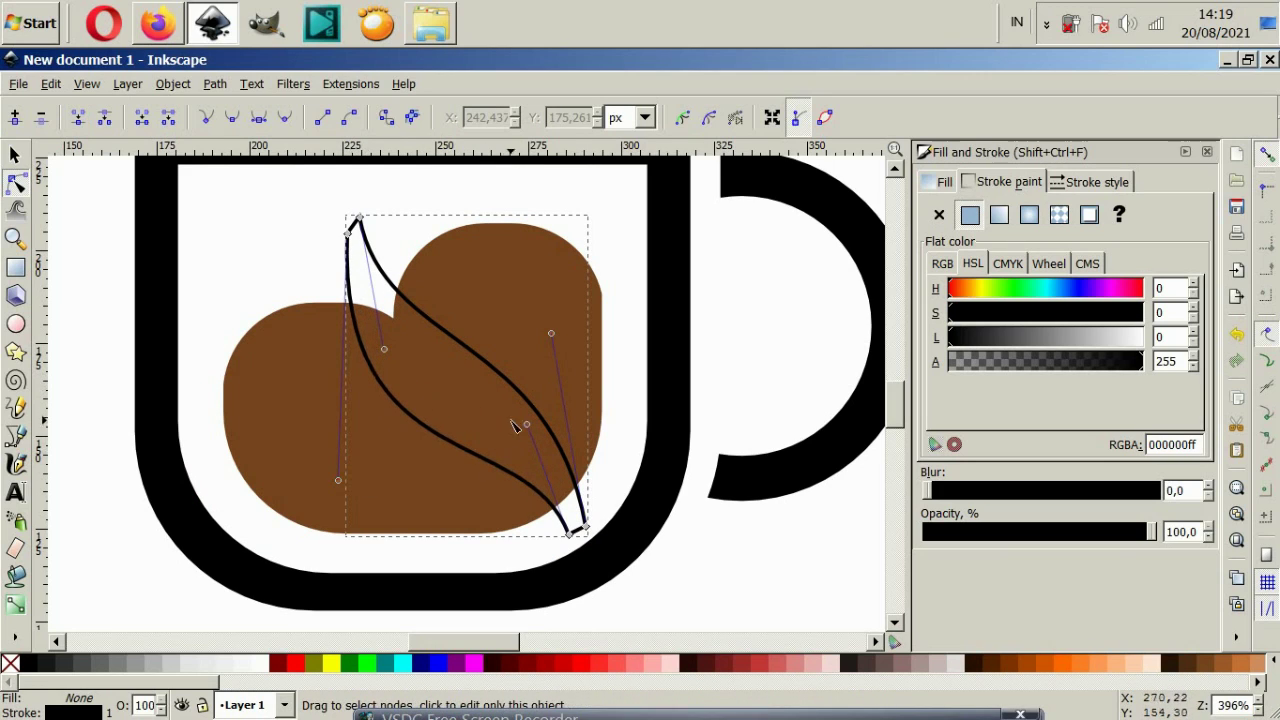
mouse_move(535, 424)
left_mouse_down()
mouse_move(497, 290)
mouse_move(507, 293)
left_mouse_up()
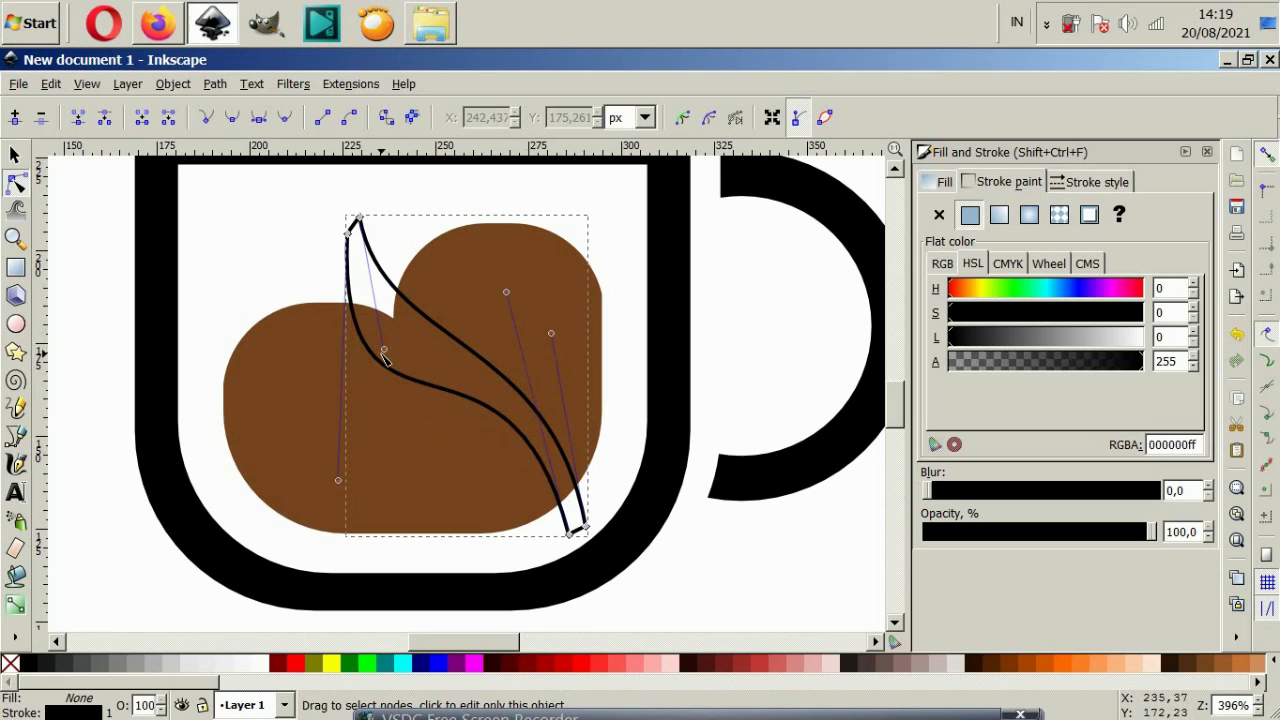
left_click_drag(384, 352, 364, 410)
mouse_move(398, 450)
left_mouse_down()
mouse_move(357, 403)
mouse_move(380, 449)
mouse_move(442, 456)
mouse_move(451, 443)
mouse_move(477, 457)
mouse_move(480, 483)
mouse_move(367, 395)
mouse_move(466, 457)
left_mouse_up()
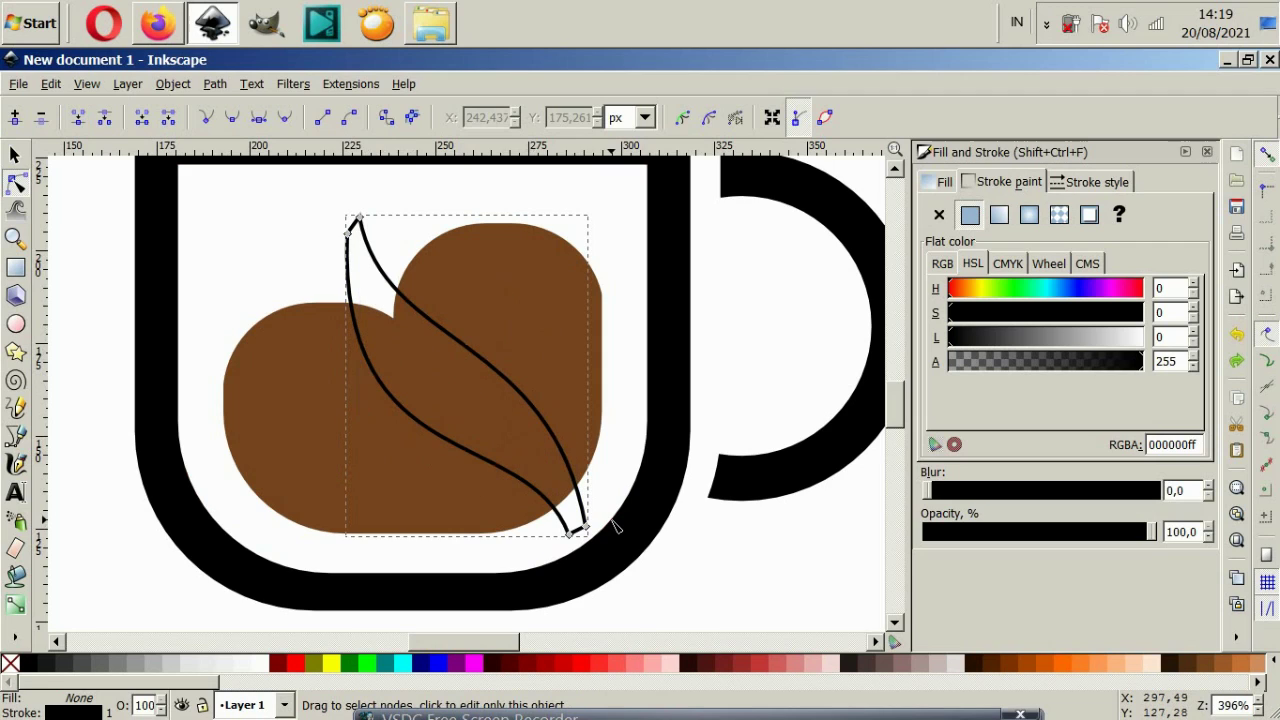
left_click(486, 466)
left_click_drag(486, 466, 449, 437)
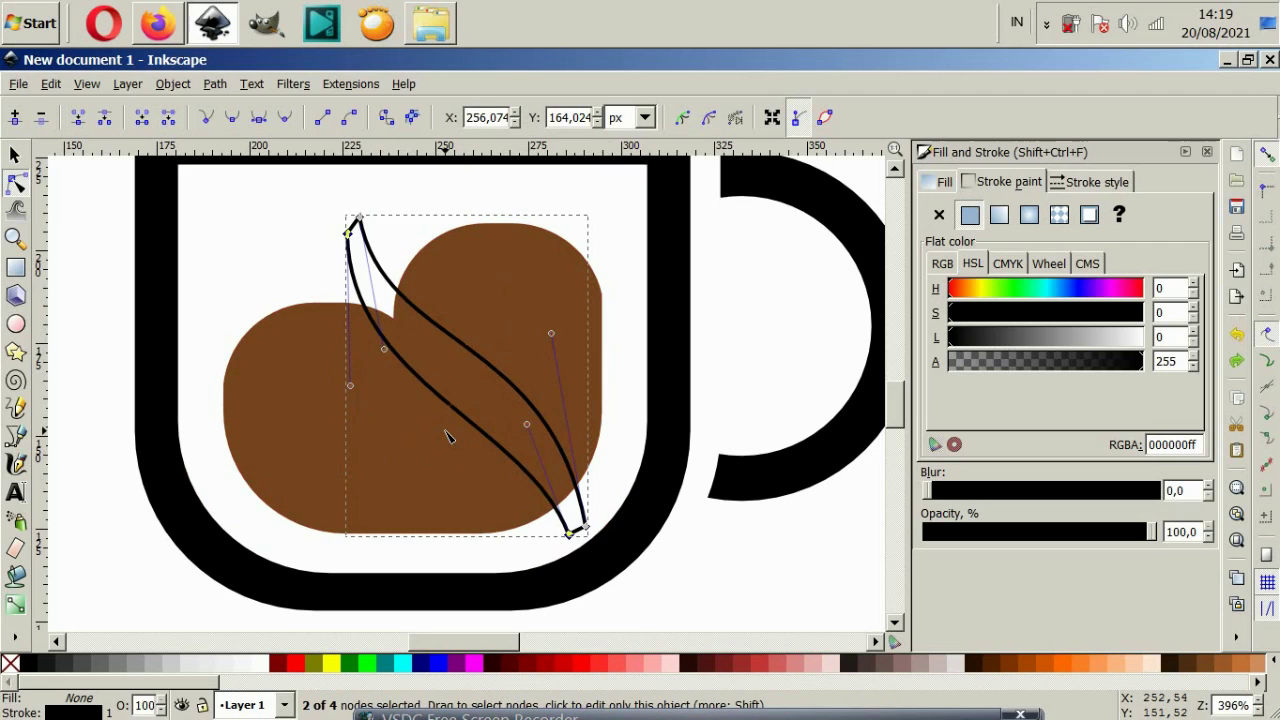
- Revert to the six-node S-crack and add two nodes along its curve
key("ctrl+z")
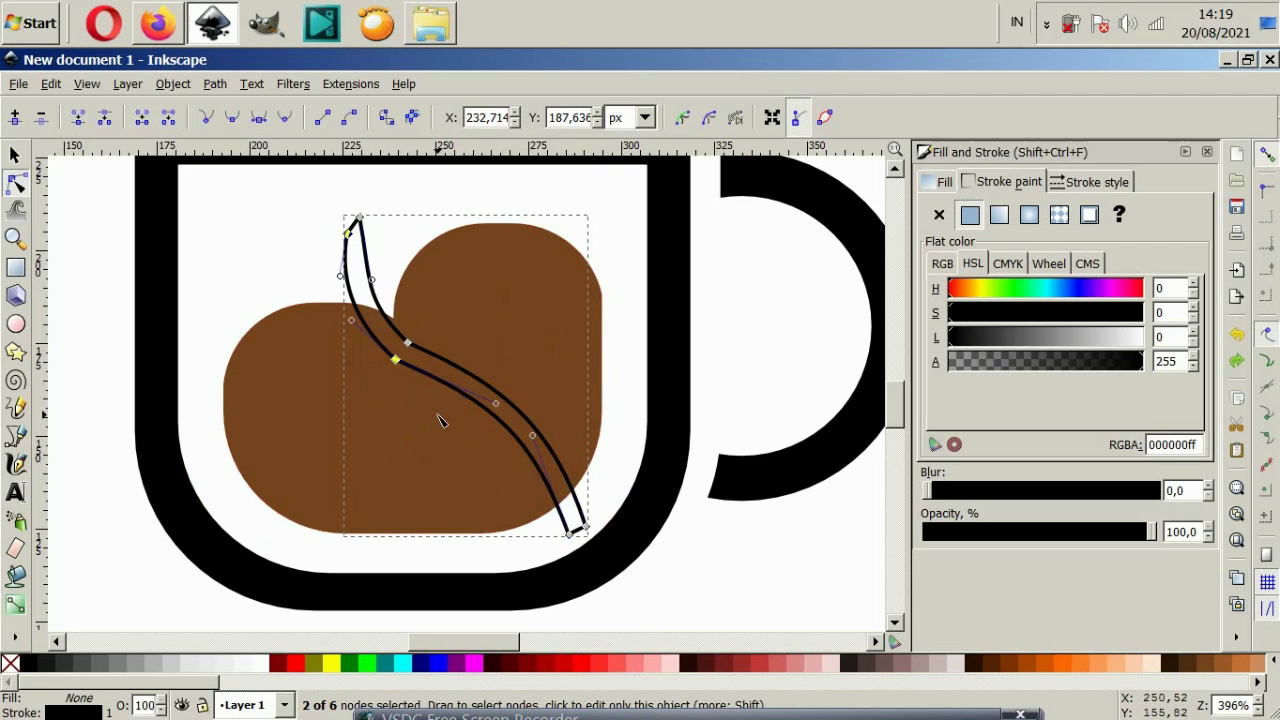
double_click(462, 393)
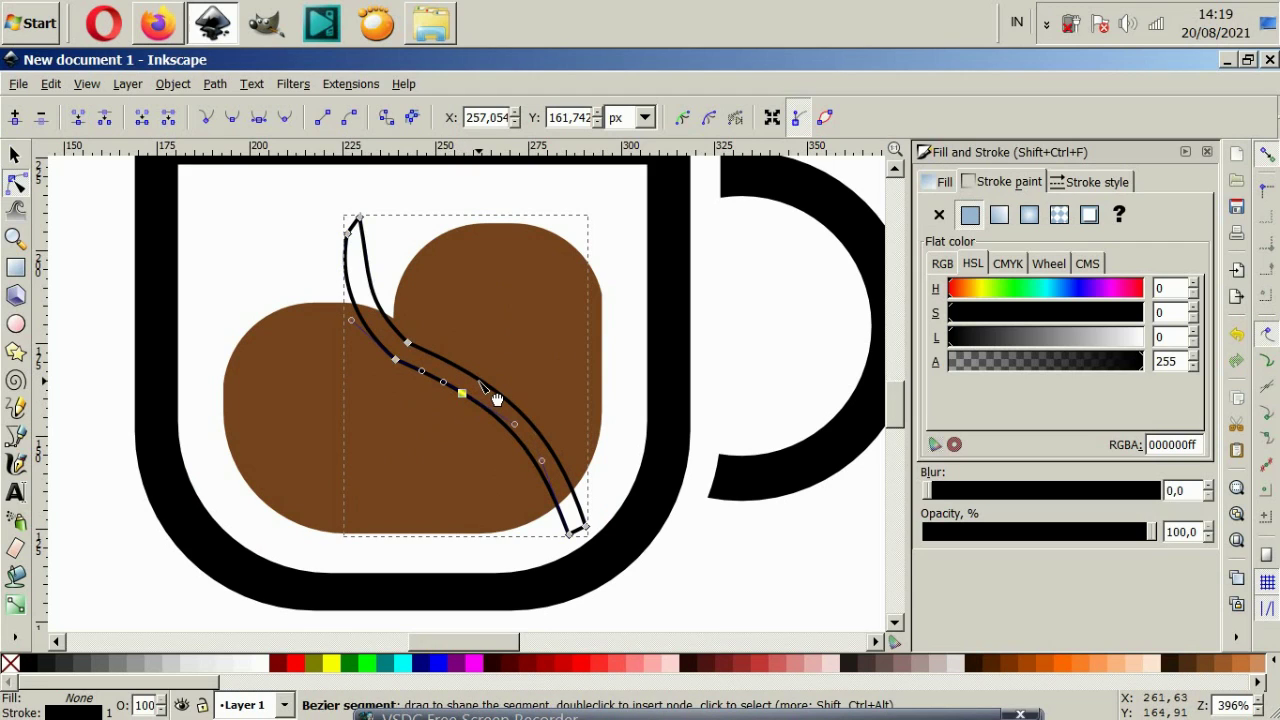
double_click(480, 380)
left_click_drag(352, 380, 436, 330)
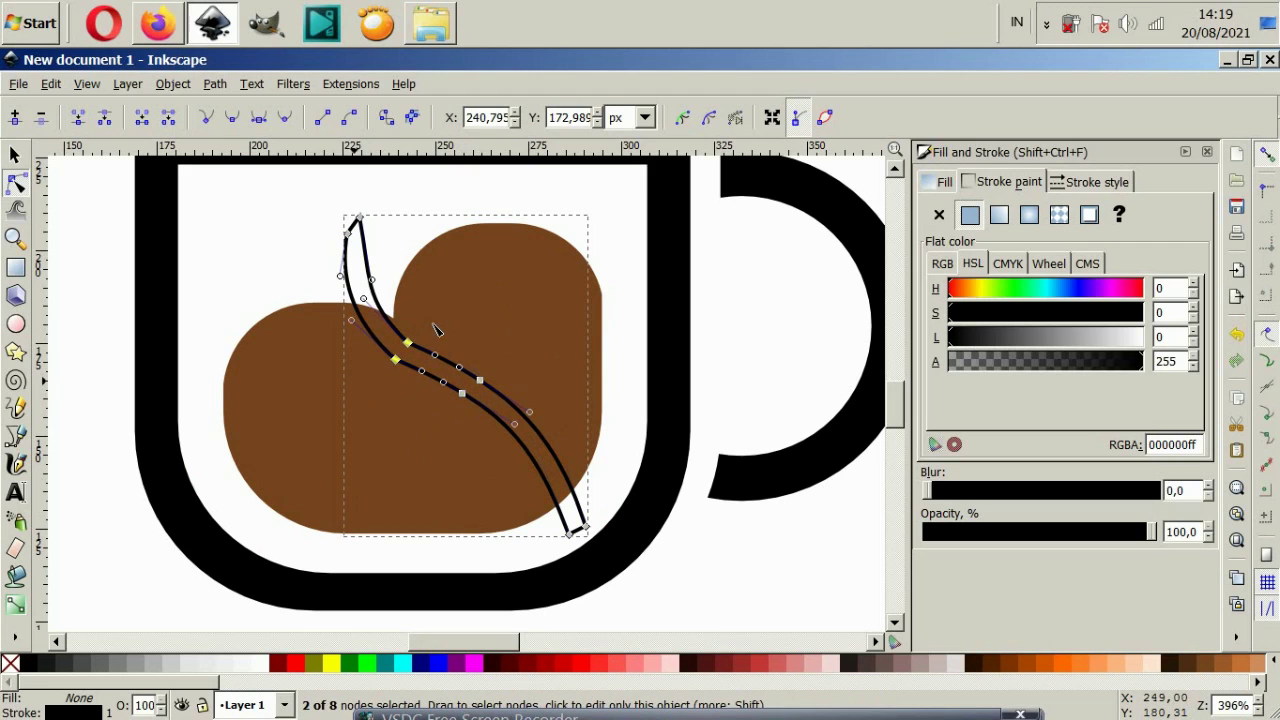
left_click(700, 606)
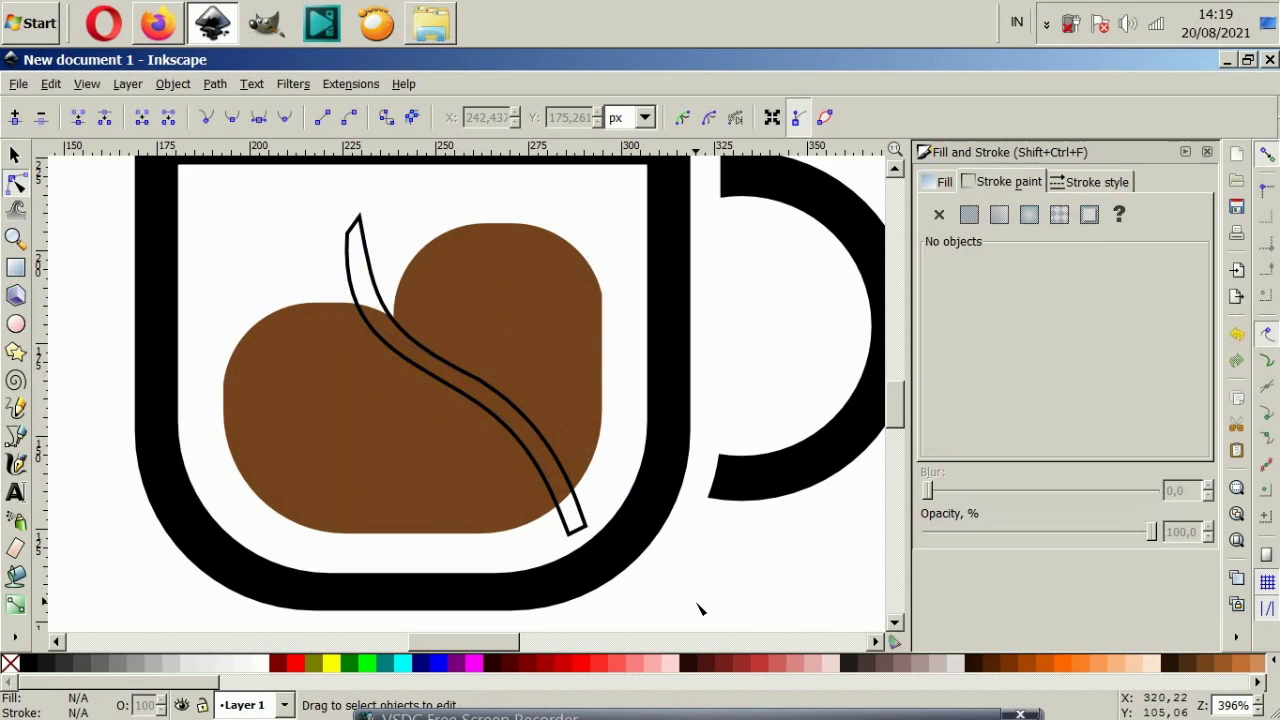
- Fine-tune the crack's top corner node and upper segment
key("s")
left_click(488, 393)
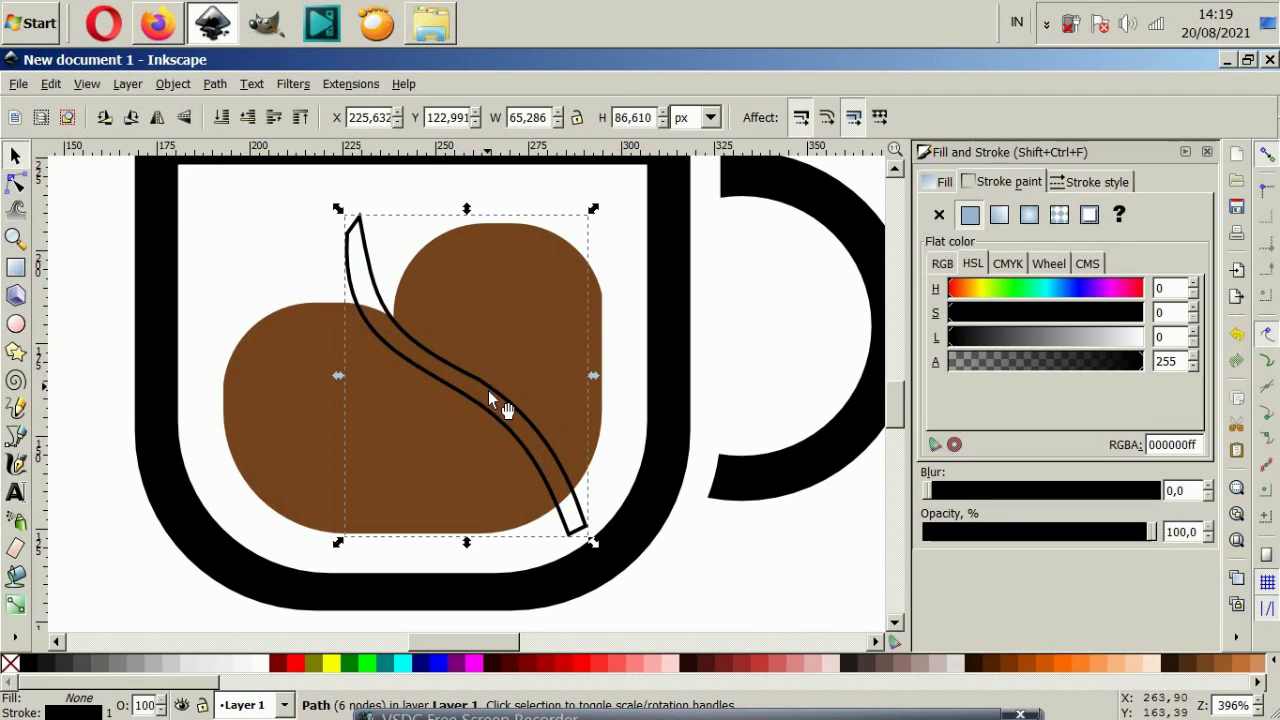
left_click(499, 422)
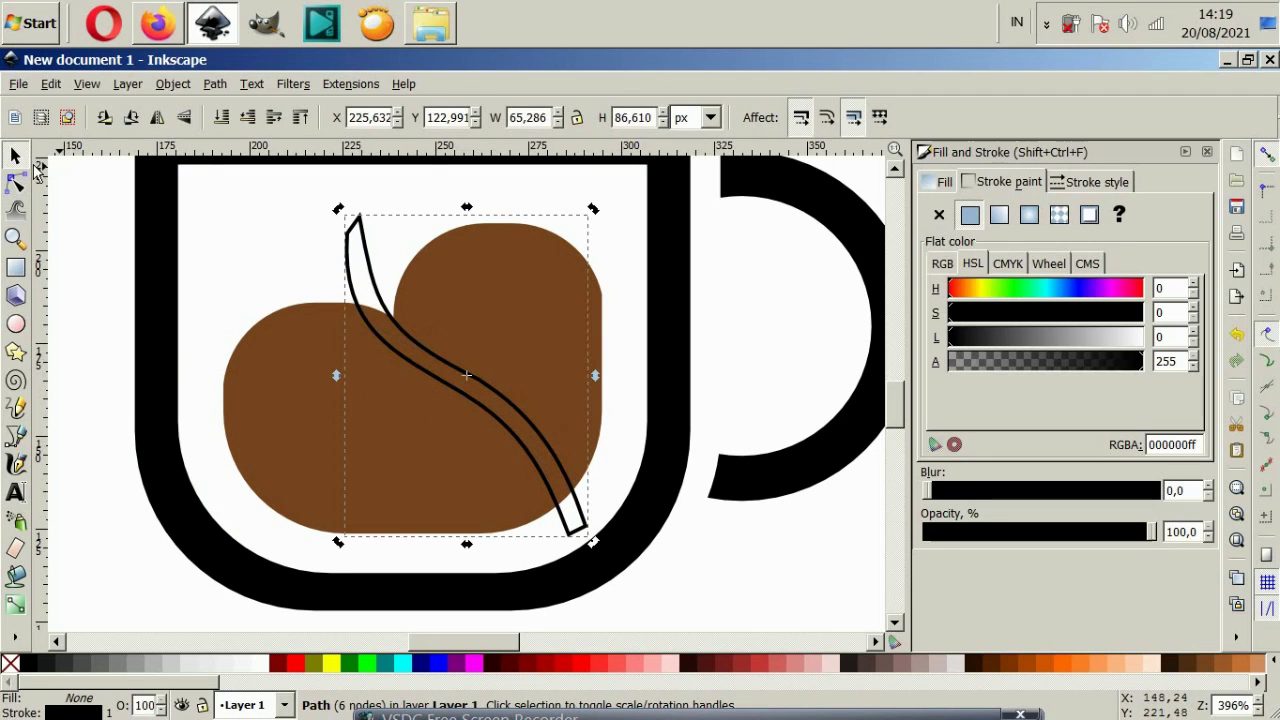
left_click(15, 182)
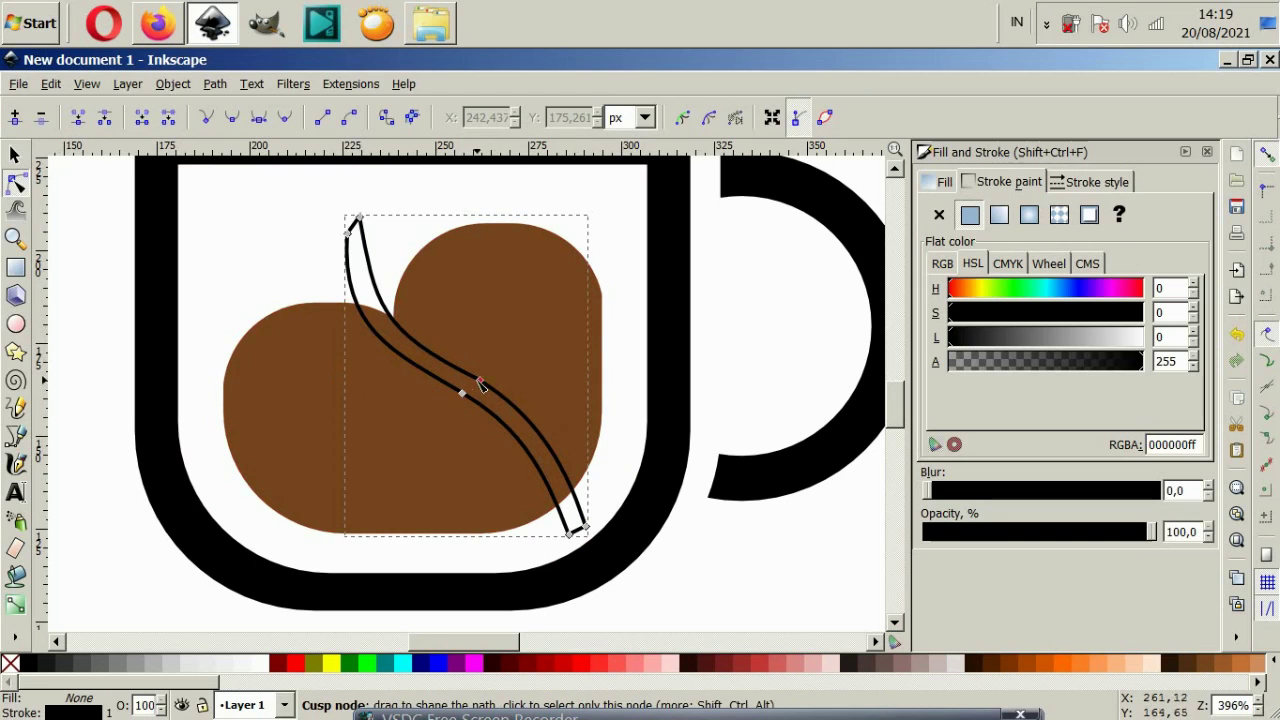
left_click(480, 384)
left_click_drag(359, 221, 367, 221)
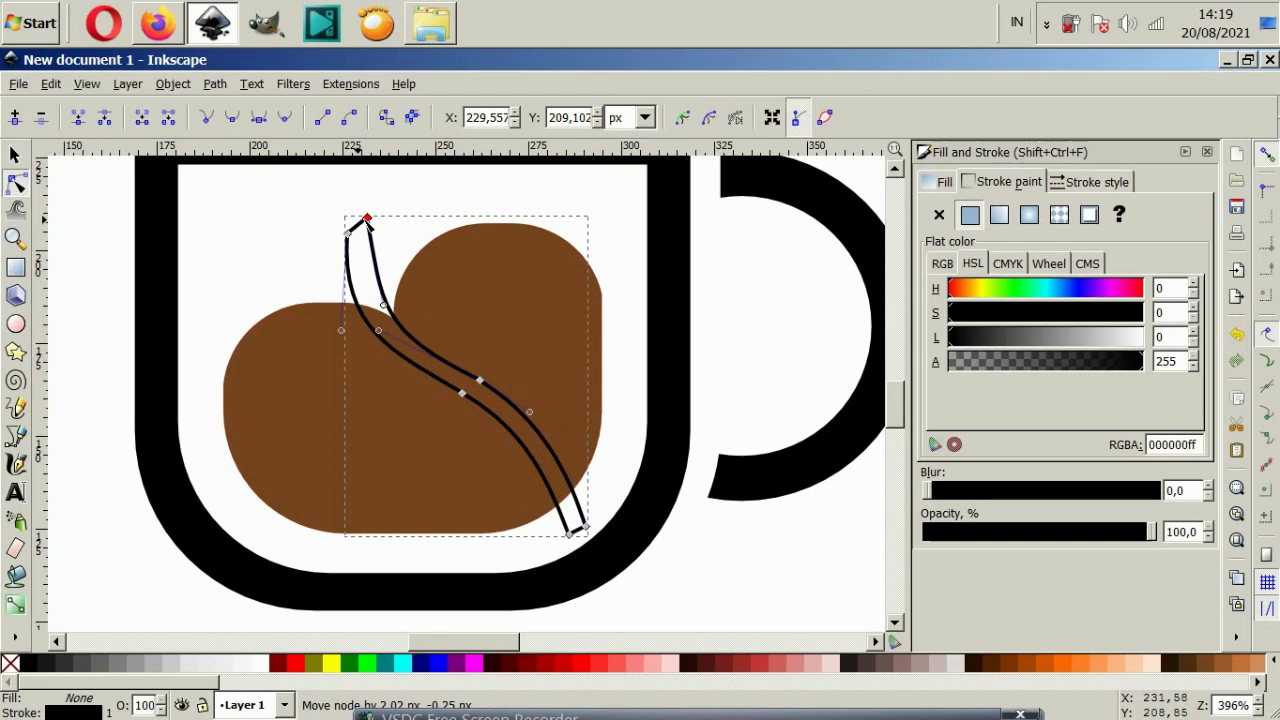
left_click_drag(378, 330, 412, 316)
- Subtract the S-crack from the brown coffee shape with Path > Difference
key("s")
left_click(484, 313, "shift")
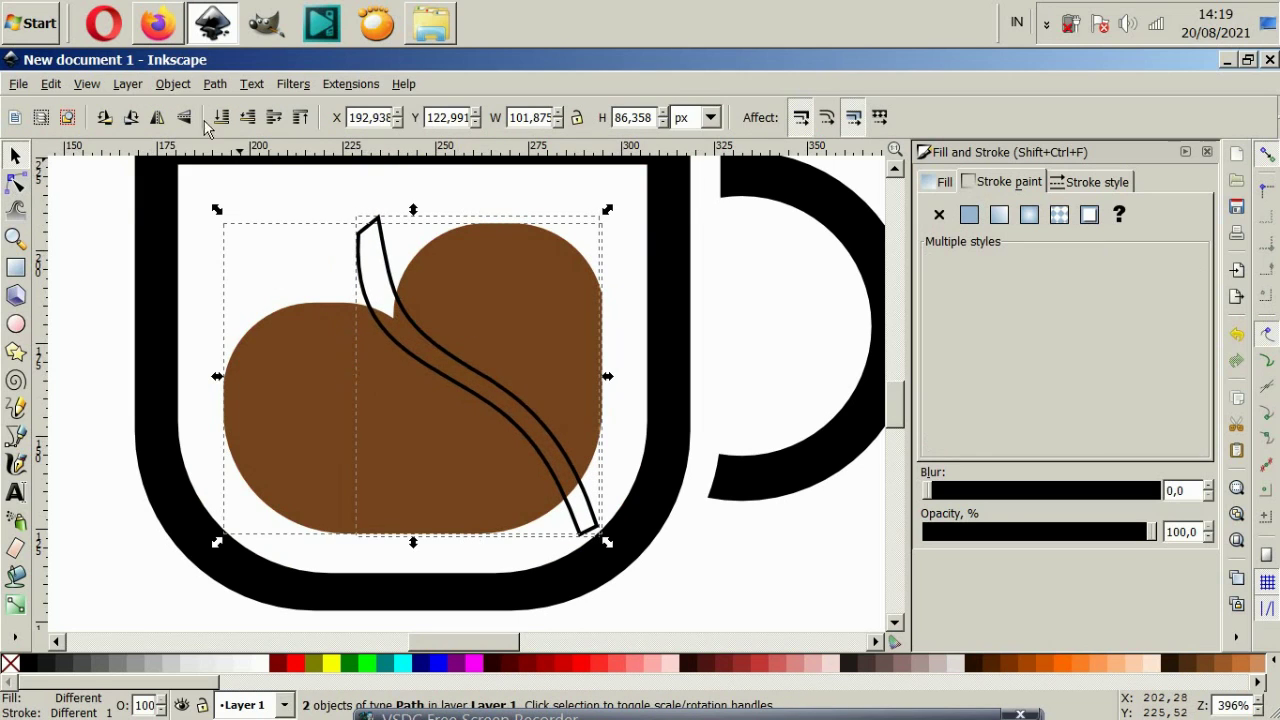
left_click(172, 84)
left_click(250, 204)
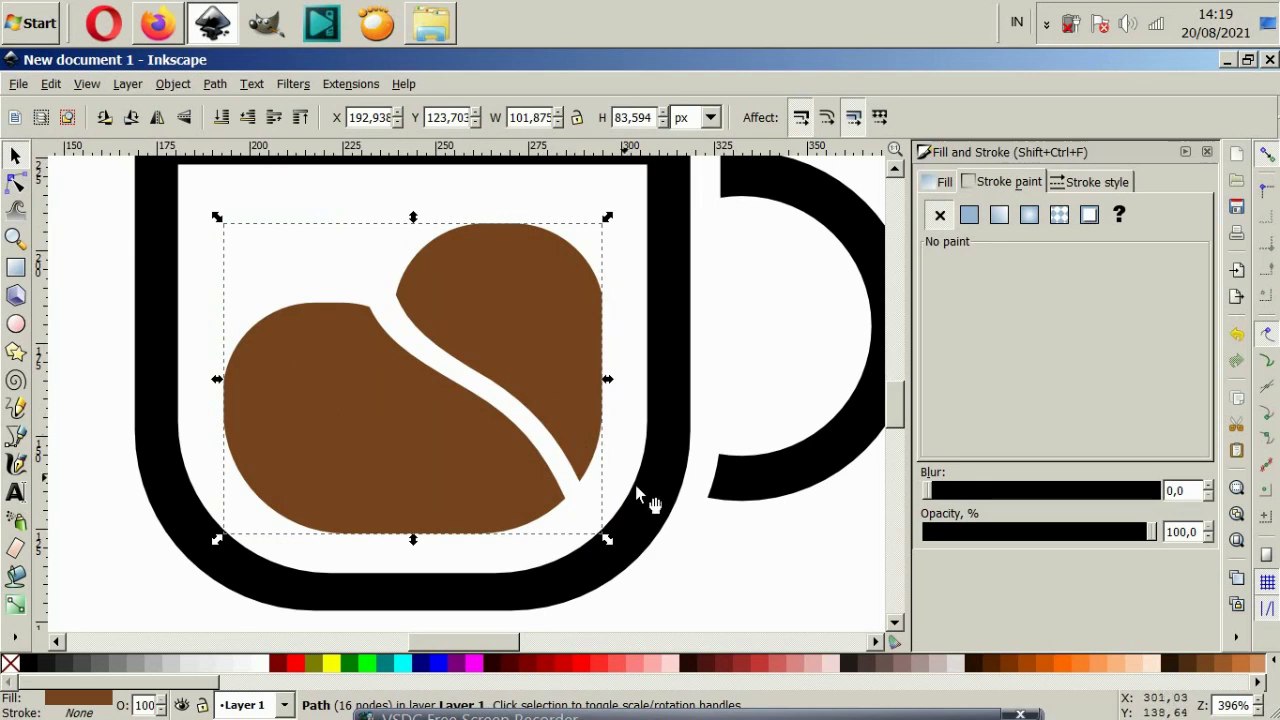
left_click(772, 577)
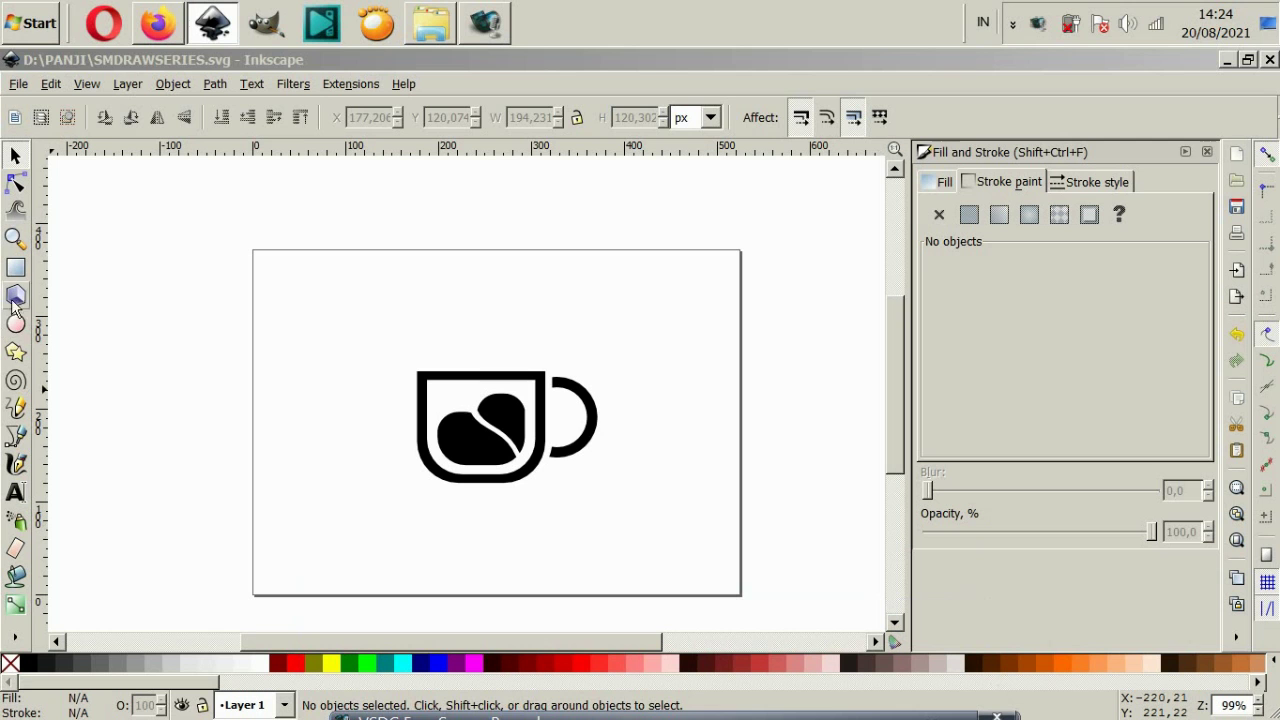
- Draw a large rounded square, about 260 × 253 px, in the page centre
left_click(16, 268)
left_click_drag(378, 309, 452, 392)
key("ctrl+z")
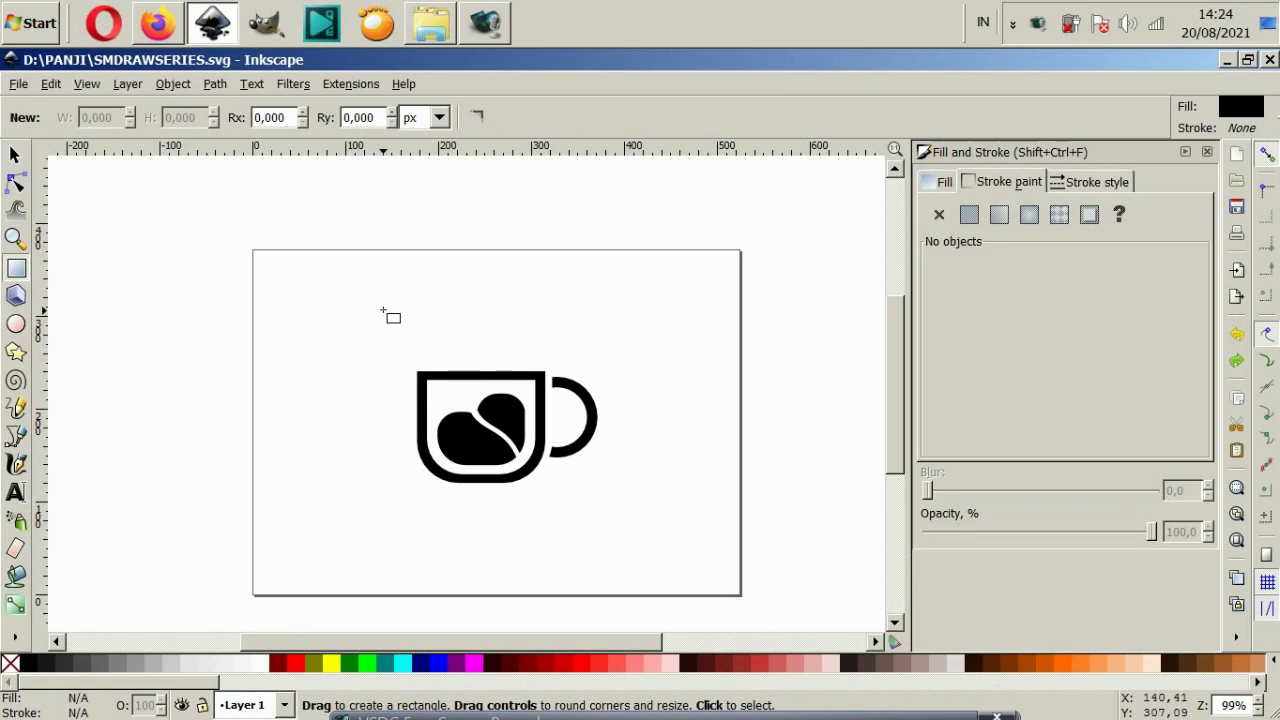
left_click_drag(378, 310, 620, 544)
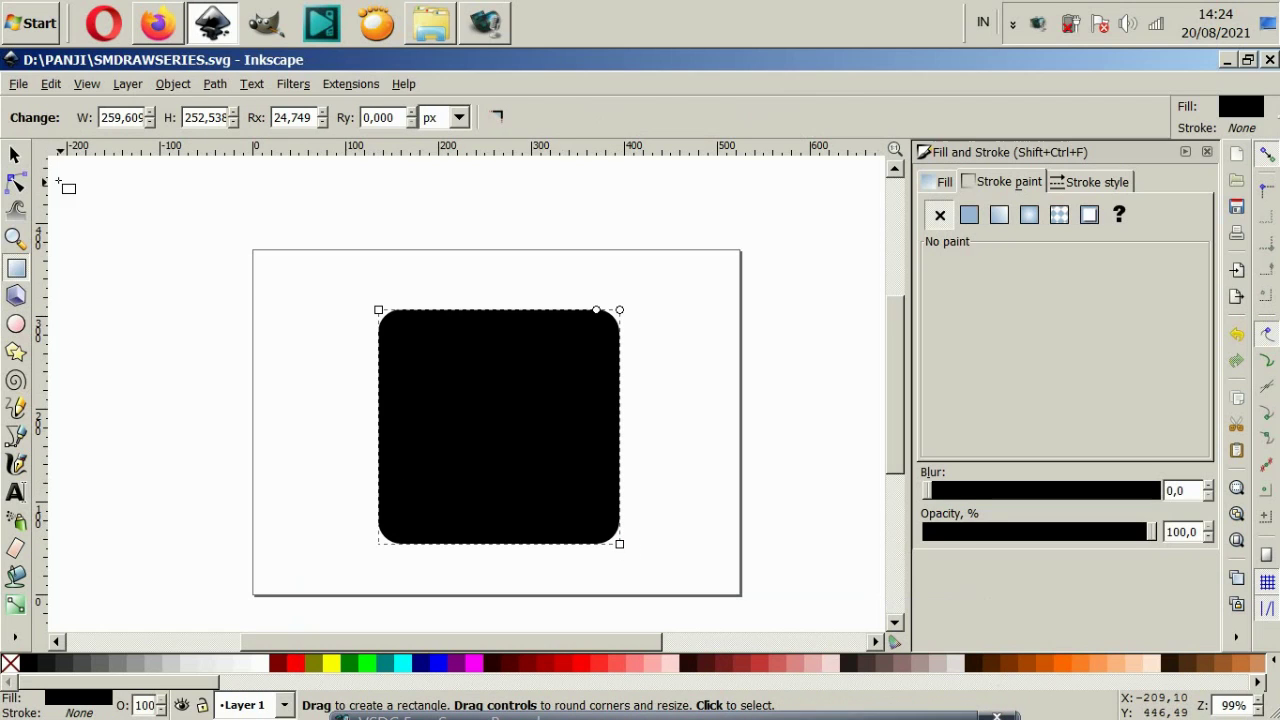
key("s")
left_click(360, 428)
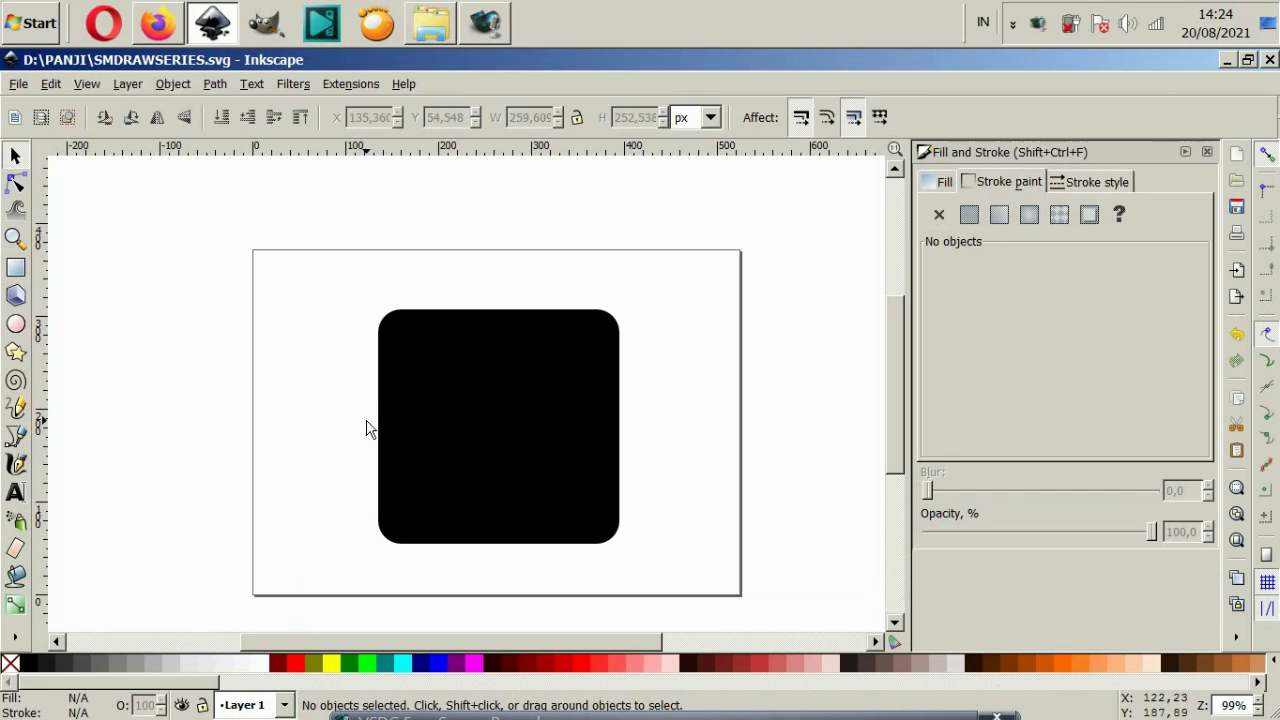
left_click(419, 431)
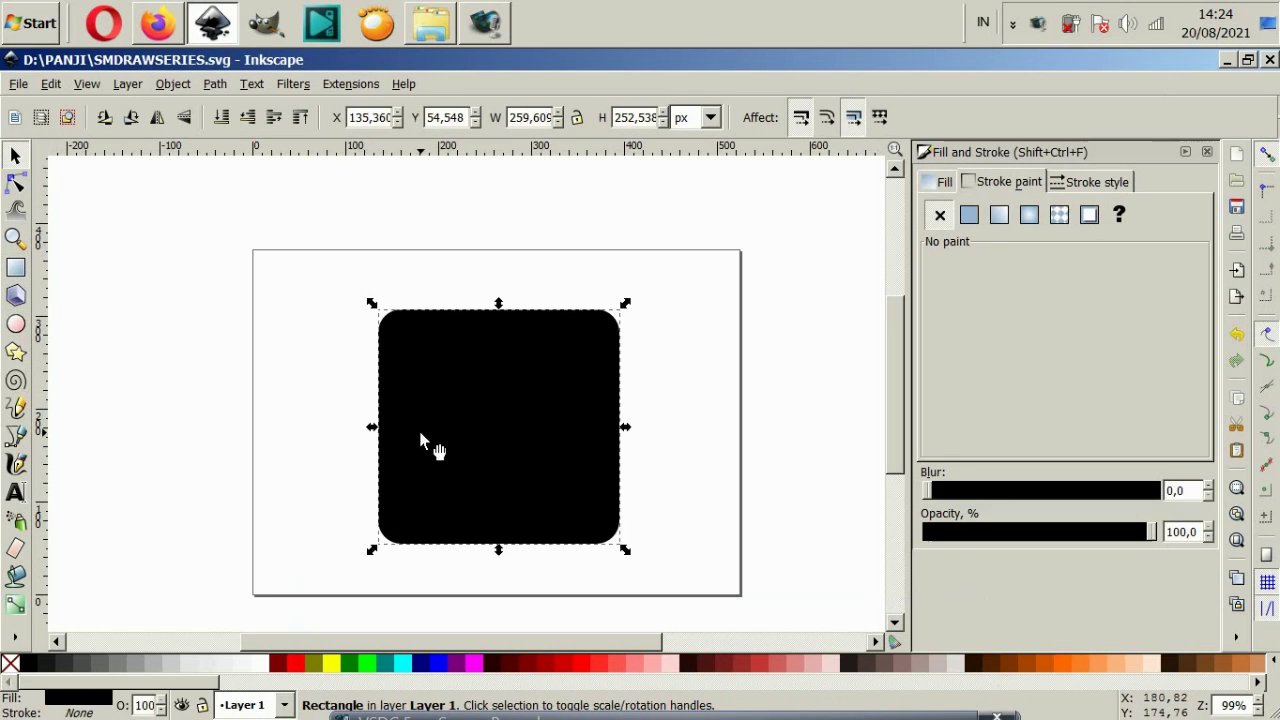
- Set the rectangle's corner radius Rx to 0 for square corners, then reselect it
left_click(14, 186)
key("s")
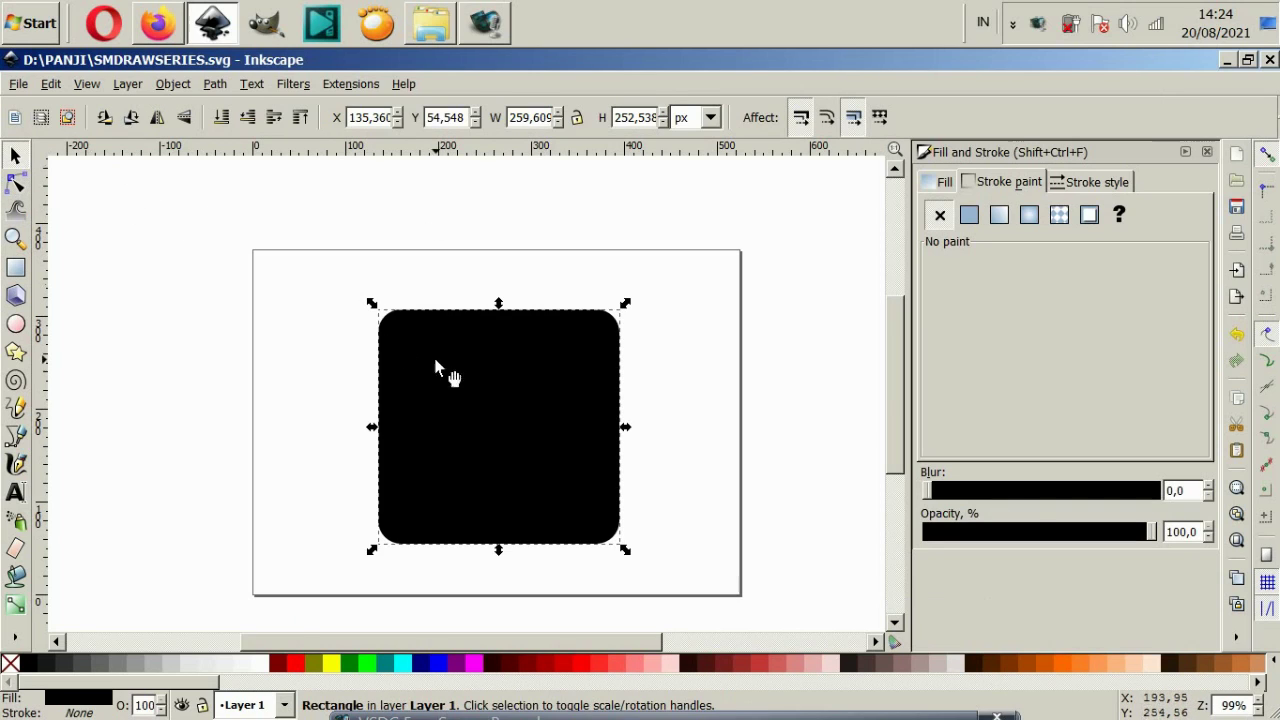
key("r")
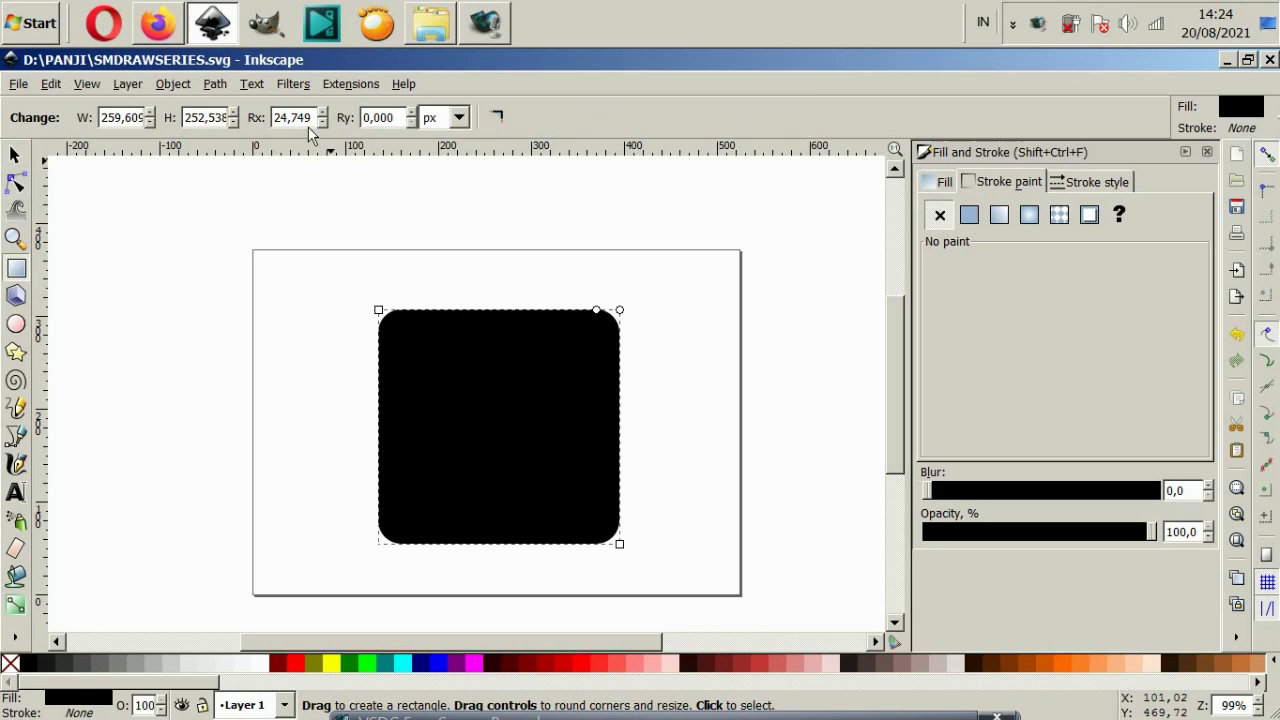
left_click_drag(308, 118, 221, 112)
type("0")
key("Return")
left_click(15, 155)
left_click(157, 334)
left_click(425, 463)
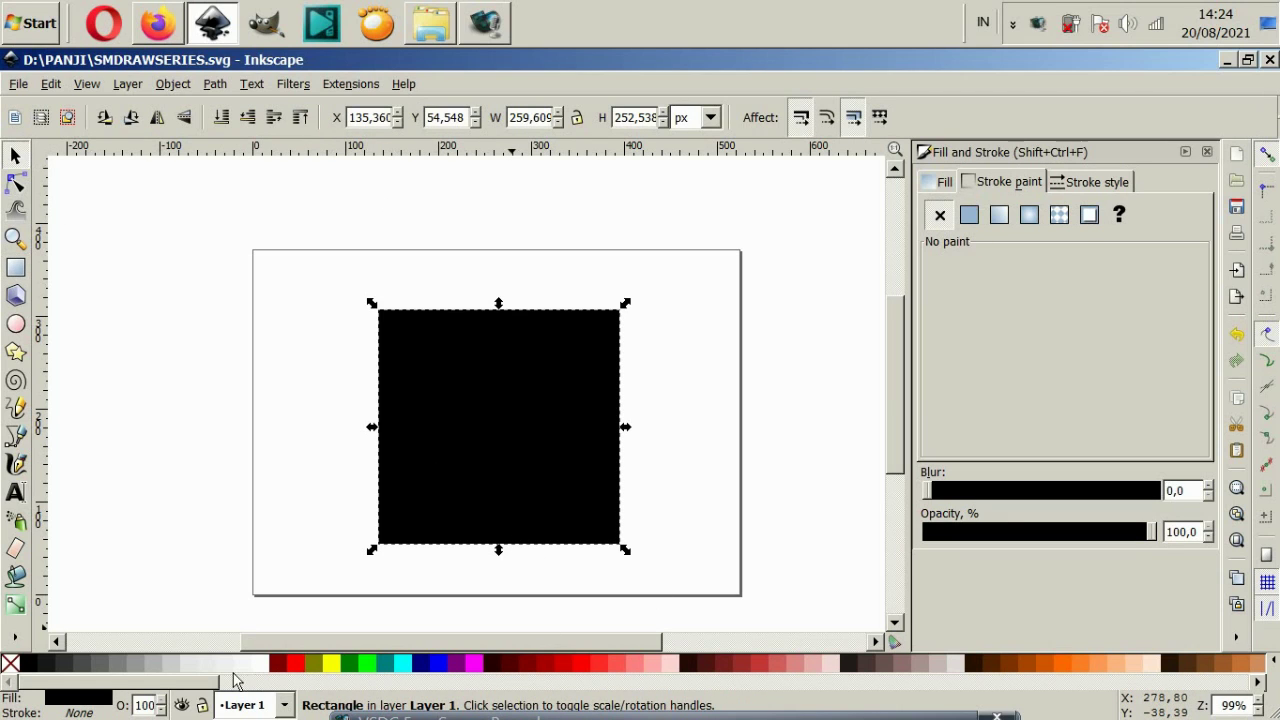
- Fill the background square yellow and nudge it slightly to the right
scroll(205, 683, "down", 1)
scroll(205, 688, "down", 3)
scroll(205, 688, "down", 2)
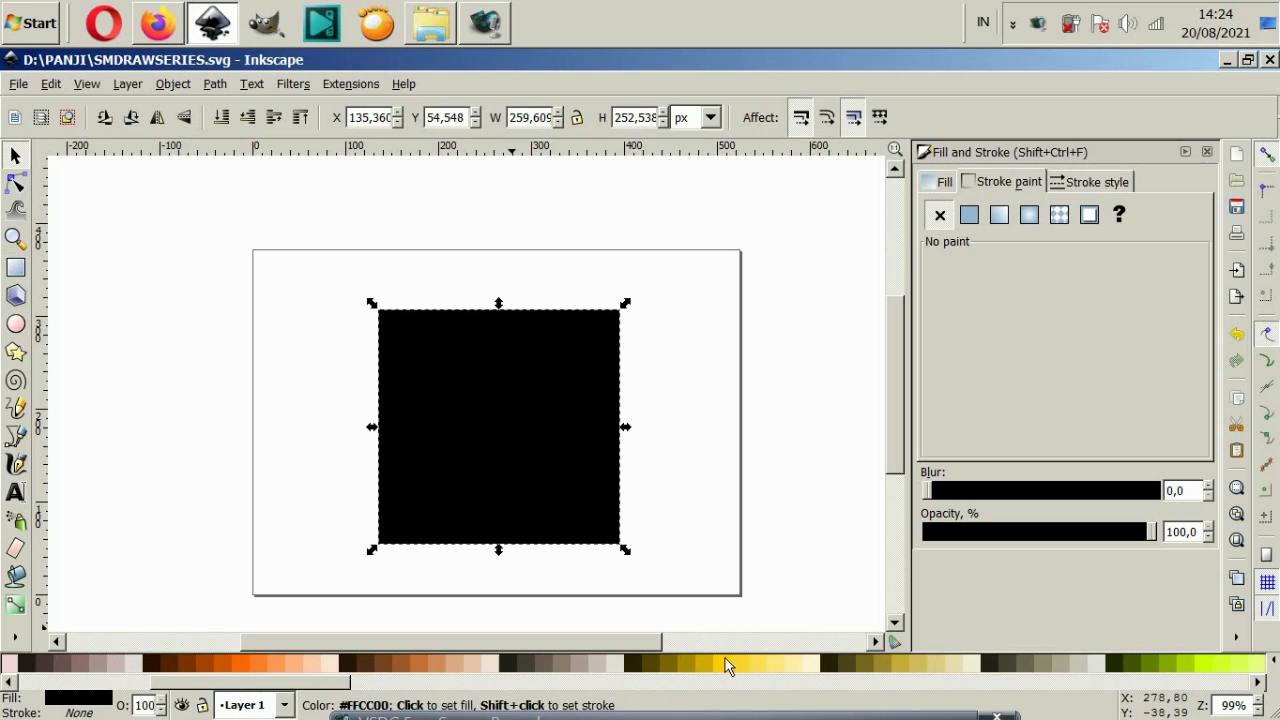
left_click(728, 663)
left_click(677, 637)
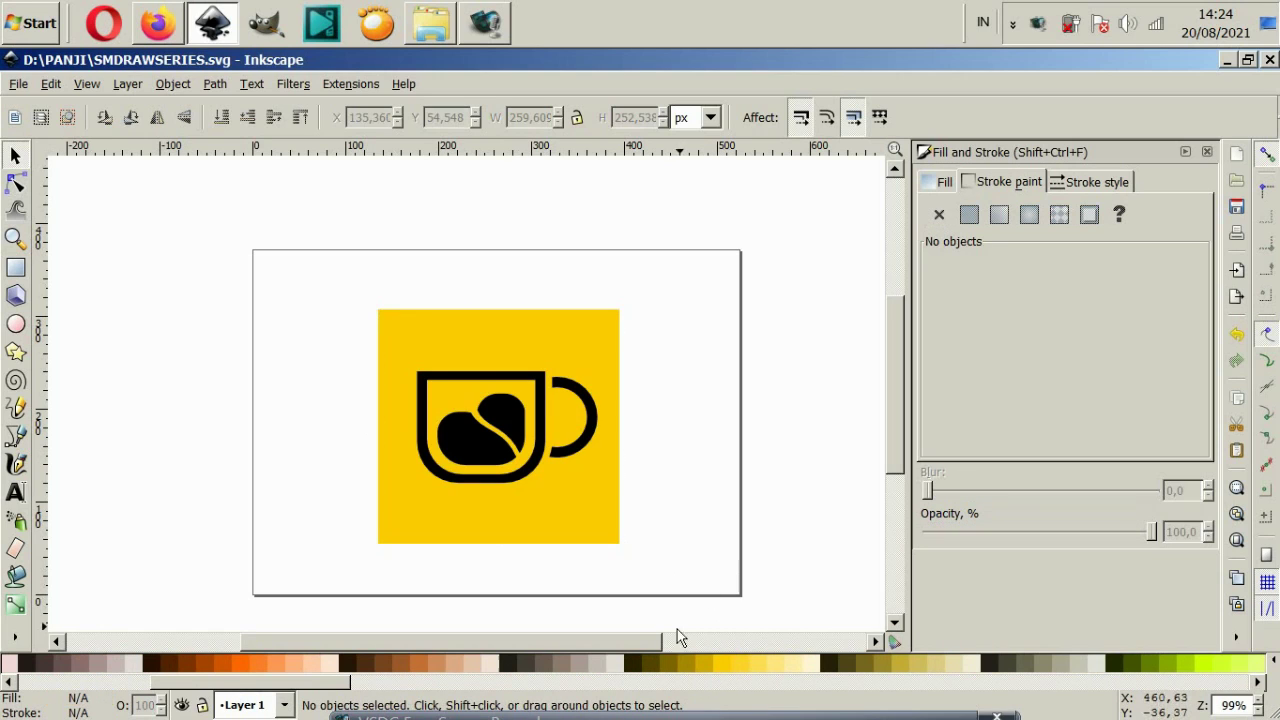
left_click(584, 517)
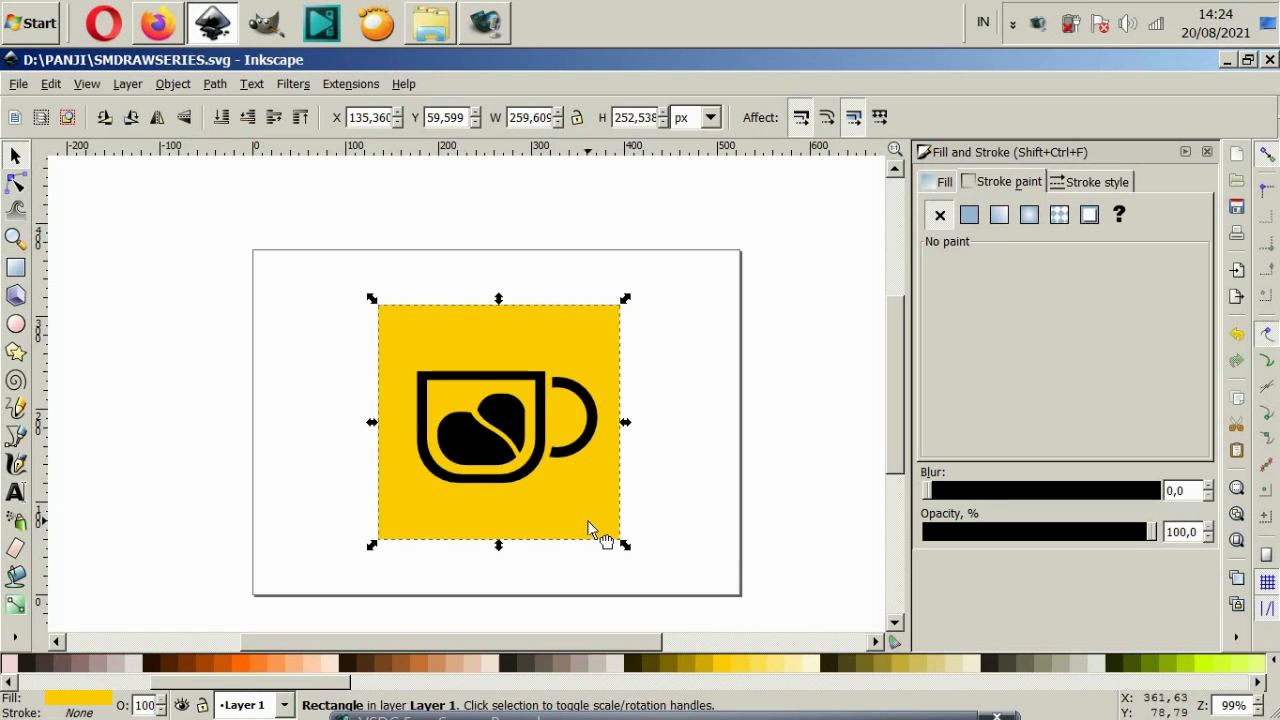
left_click_drag(590, 530, 596, 531)
left_click(686, 554)
- Fill the mug outline and handle with a brown swatch
scroll(532, 465, "up", 2, "ctrl")
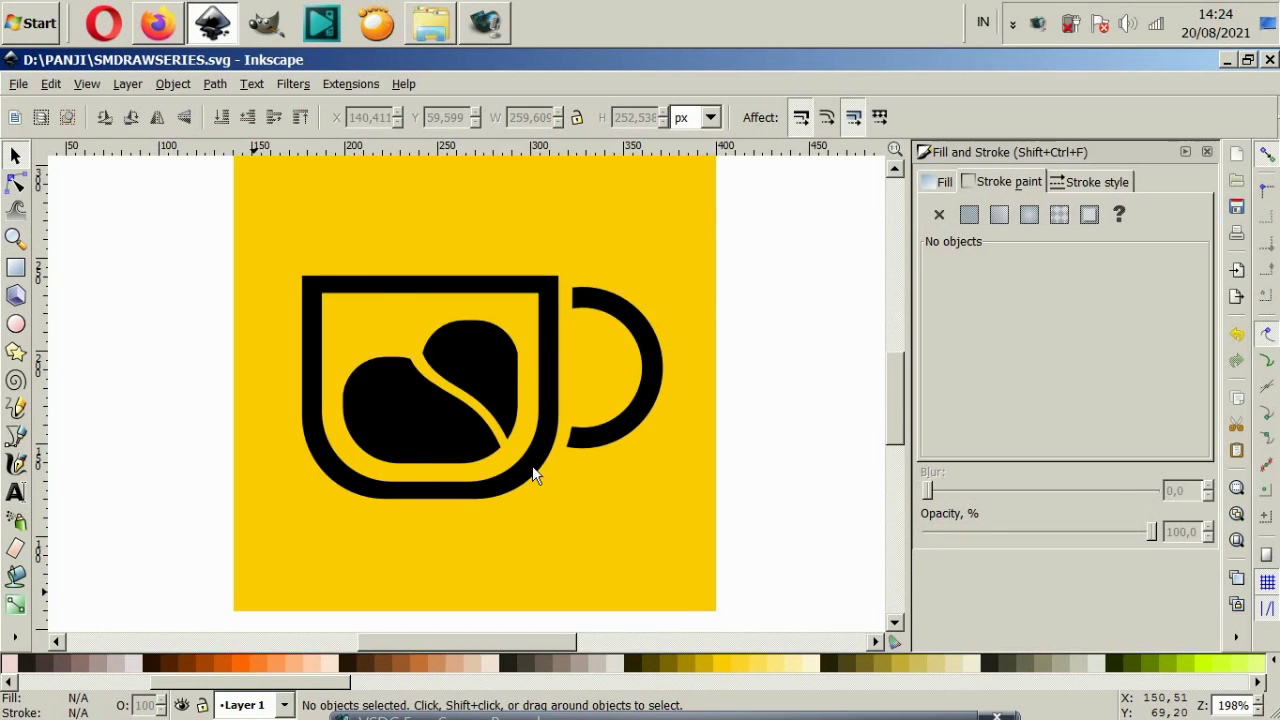
scroll(532, 465, "down", 2, "ctrl")
left_click(537, 469)
scroll(537, 469, "up", 2, "ctrl")
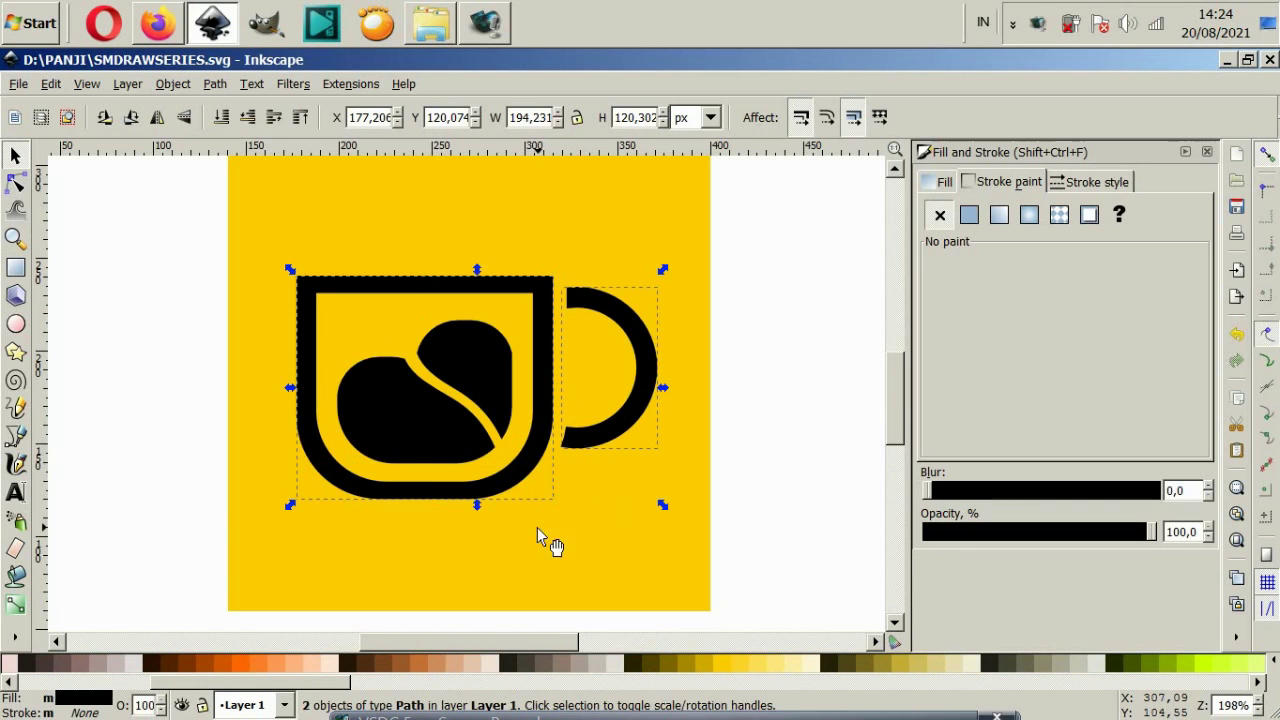
left_click(383, 664)
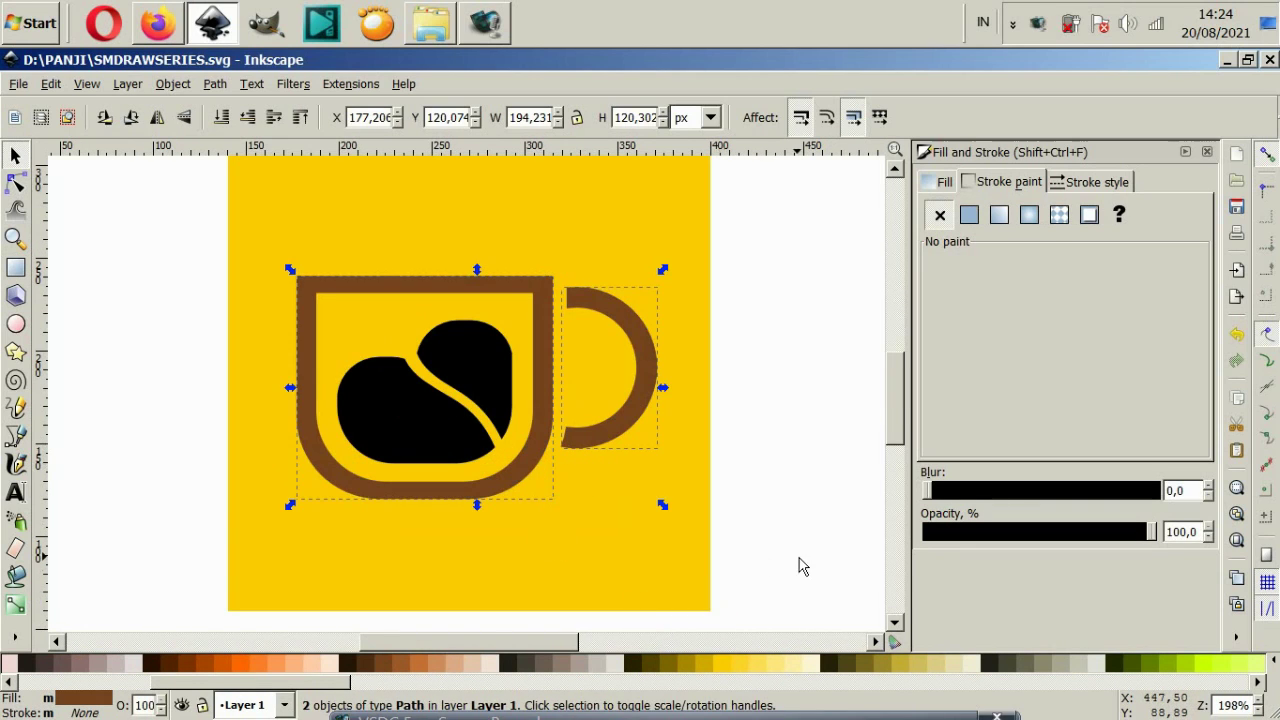
left_click(802, 566)
- Make the coffee shape, then the mug outline and handle, dark brown
left_click(458, 450)
left_click(367, 666)
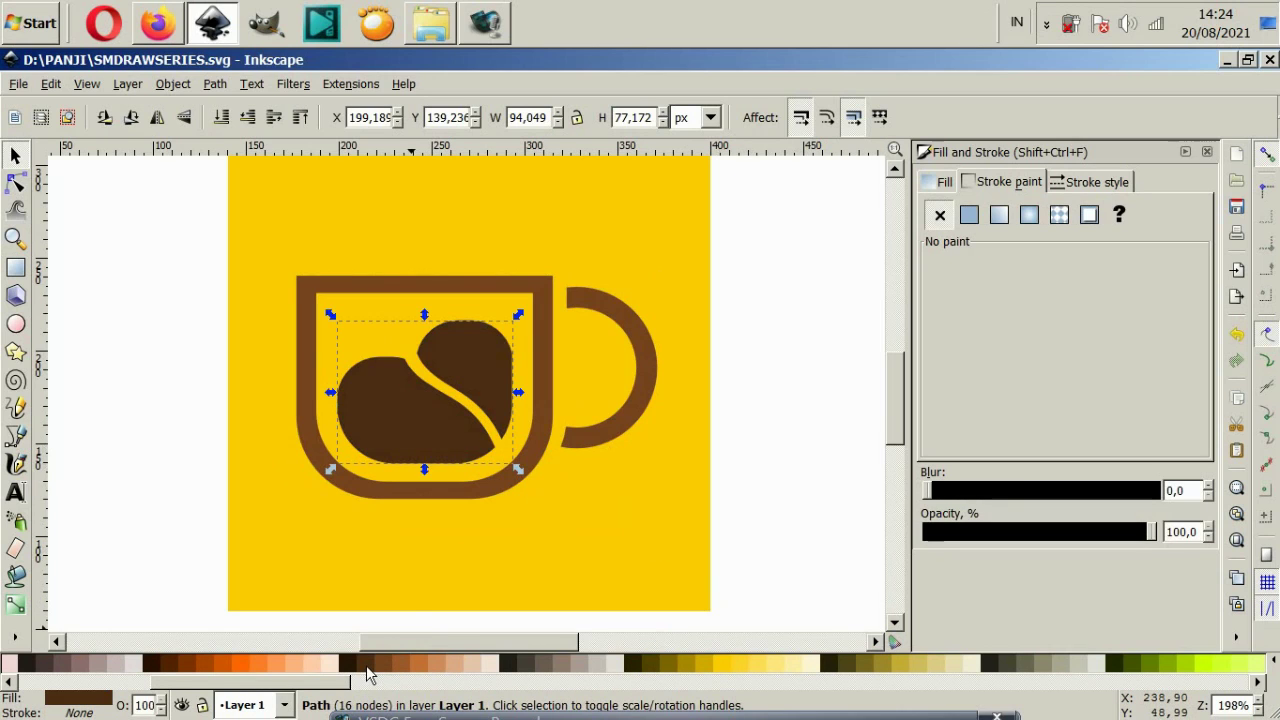
left_click(428, 494)
left_click(614, 440, "shift")
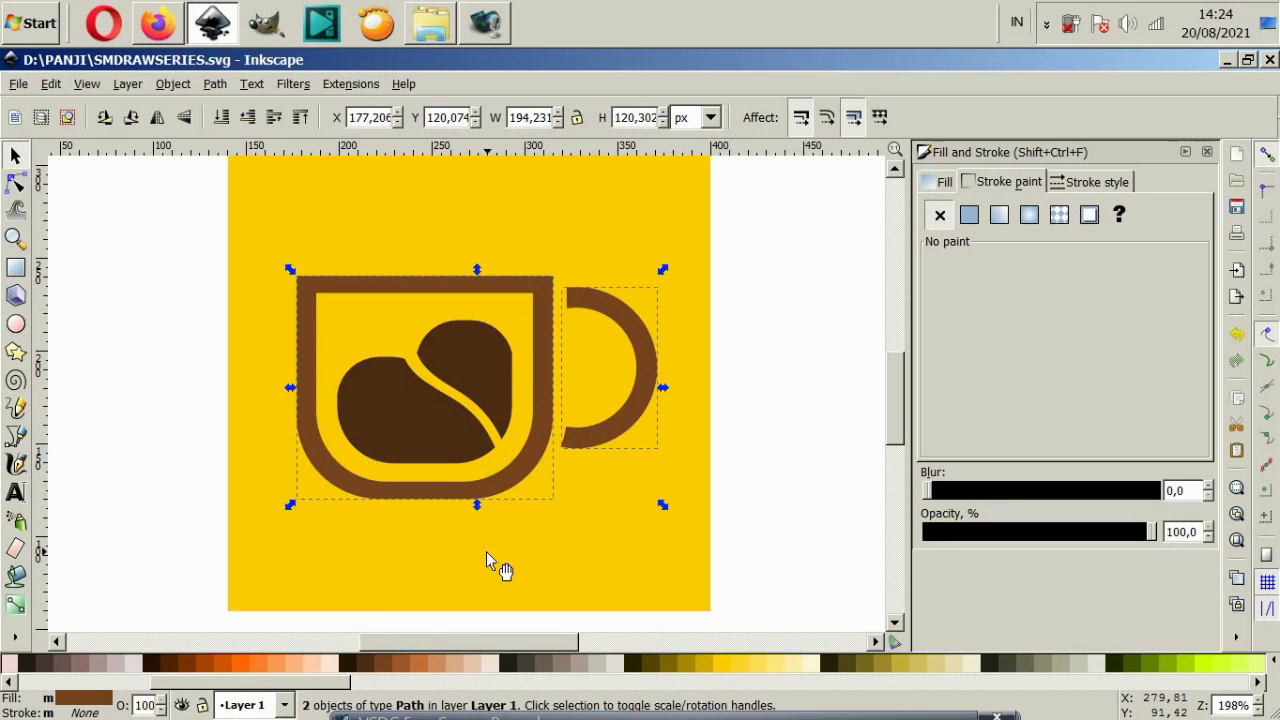
left_click(368, 666)
left_click(757, 523)
- Recolour the split coffee shape medium brown and reselect it
scroll(542, 368, "down", 2)
scroll(510, 390, "up", 2)
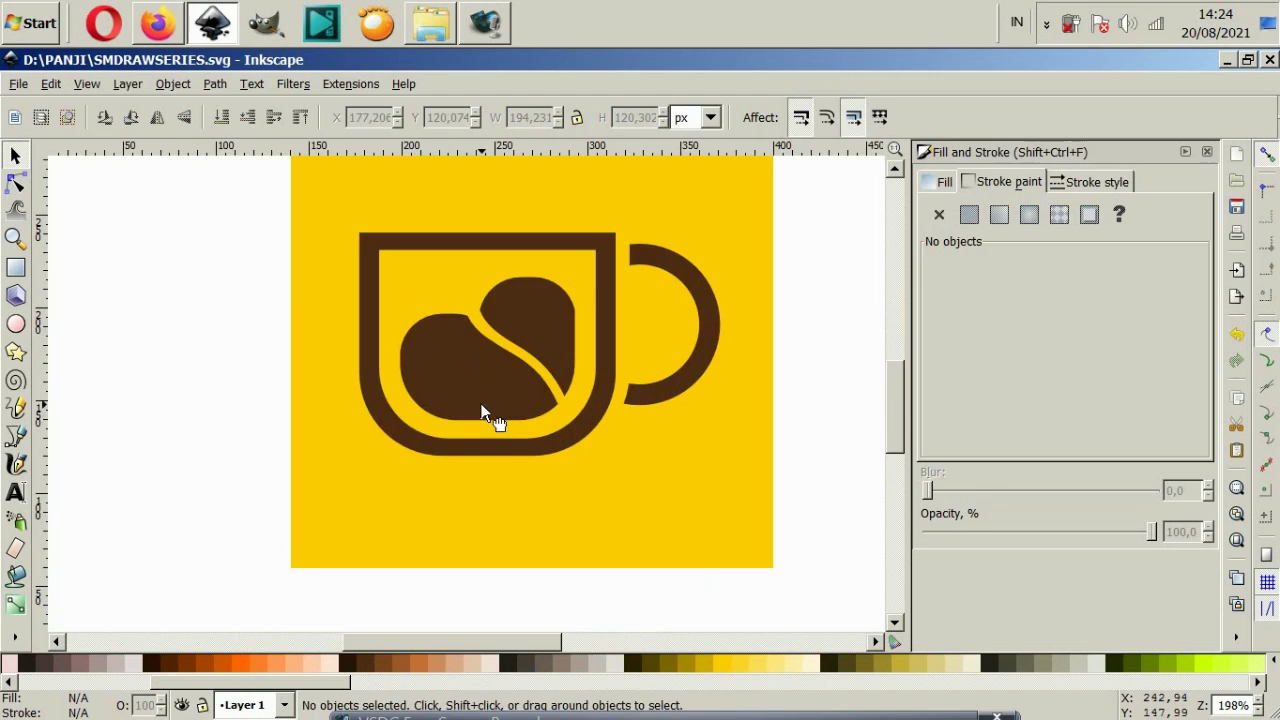
left_click(486, 405)
left_click(410, 665)
scroll(654, 386, "down", 2)
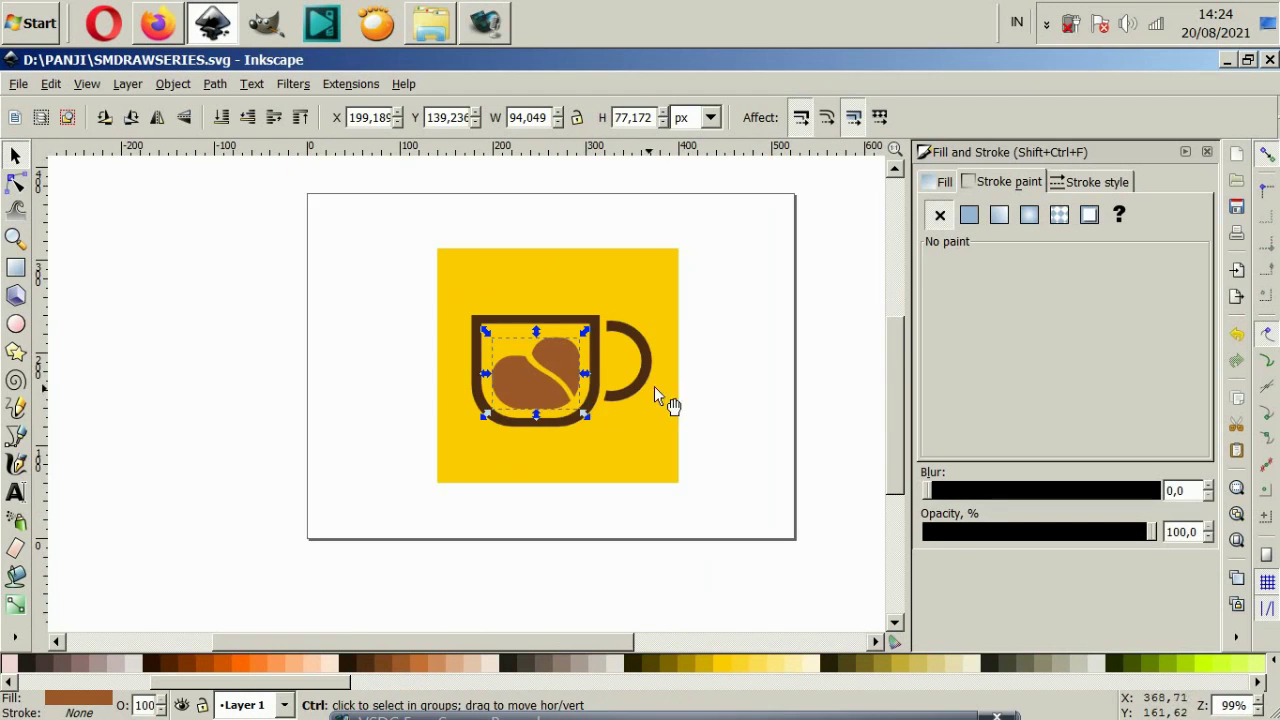
left_click(723, 418)
scroll(621, 511, "up", 1)
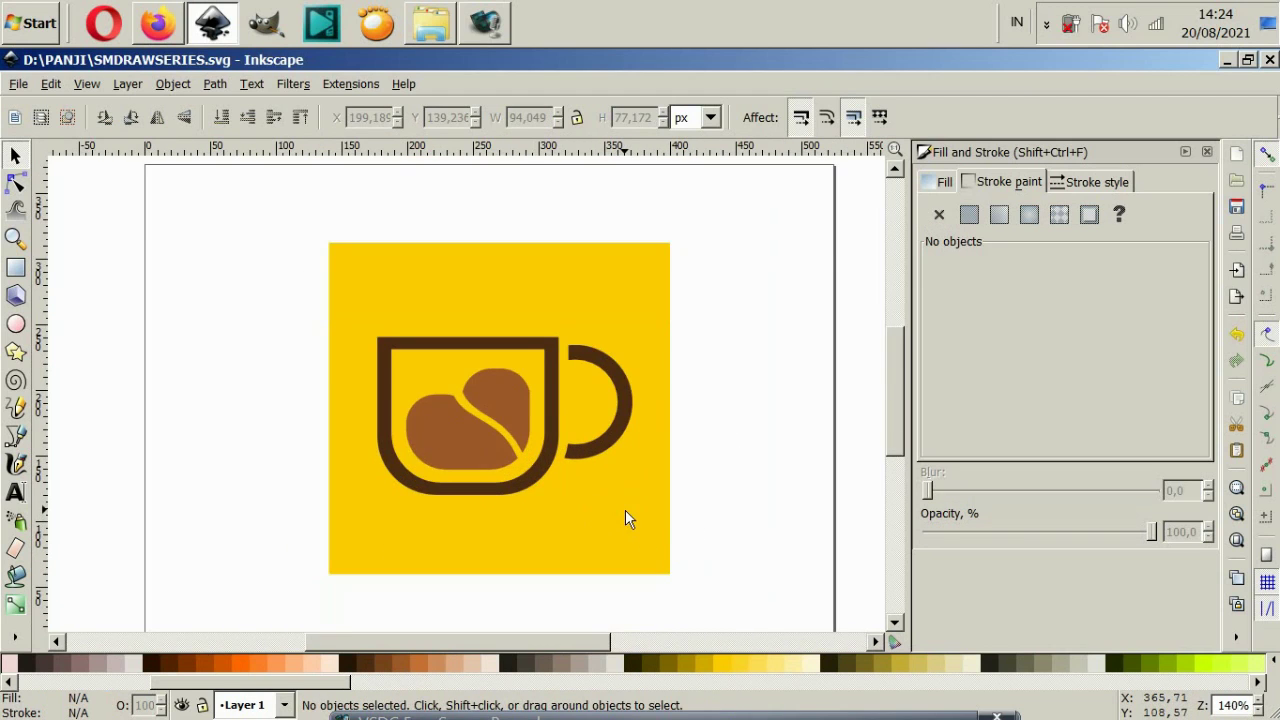
scroll(620, 507, "up", 2)
scroll(617, 505, "down", 3)
left_click(490, 451)
scroll(496, 445, "up", 3)
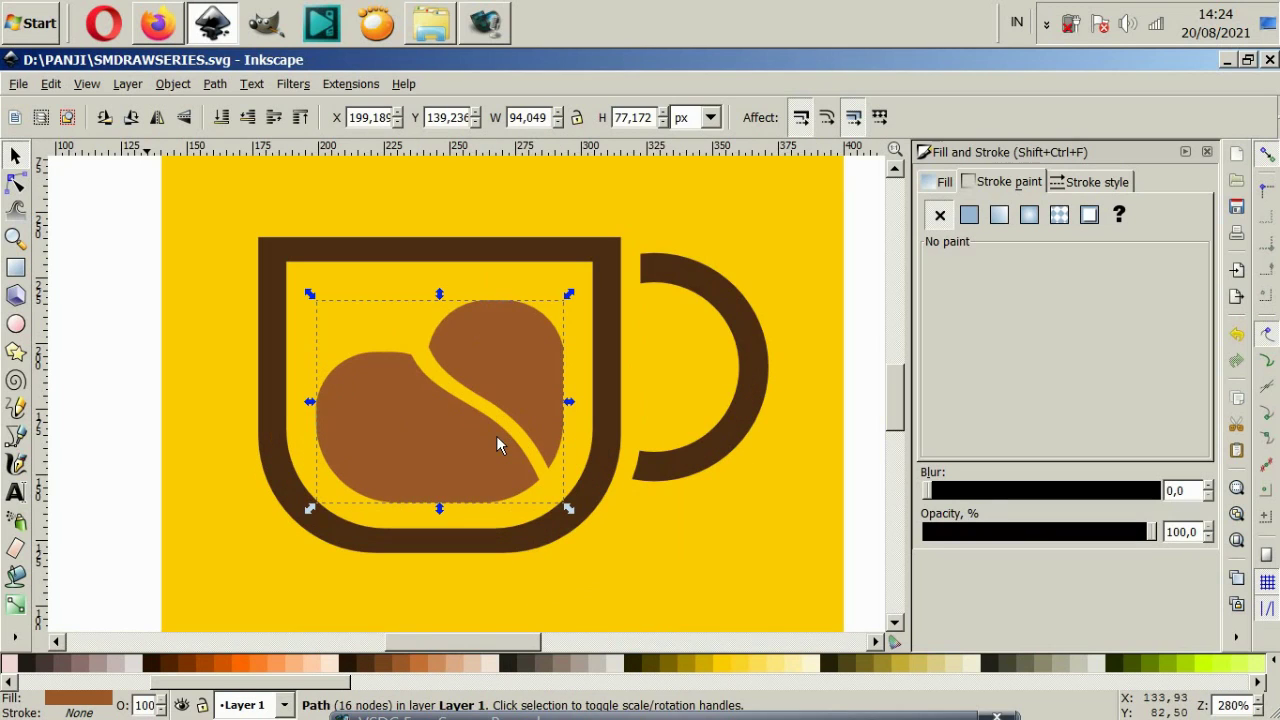
left_click(15, 436)
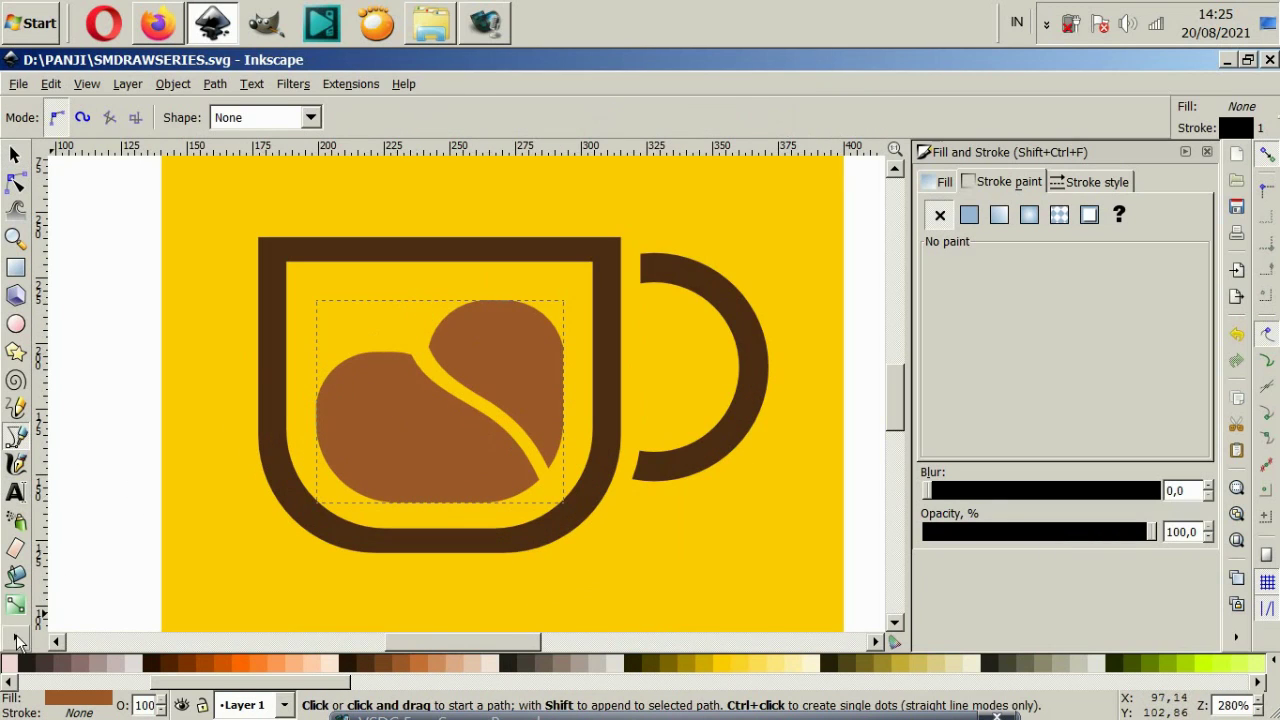
- Apply a vertical gradient to the coffee shape, from orange-brown at top to brown #784421 below
left_click(16, 641)
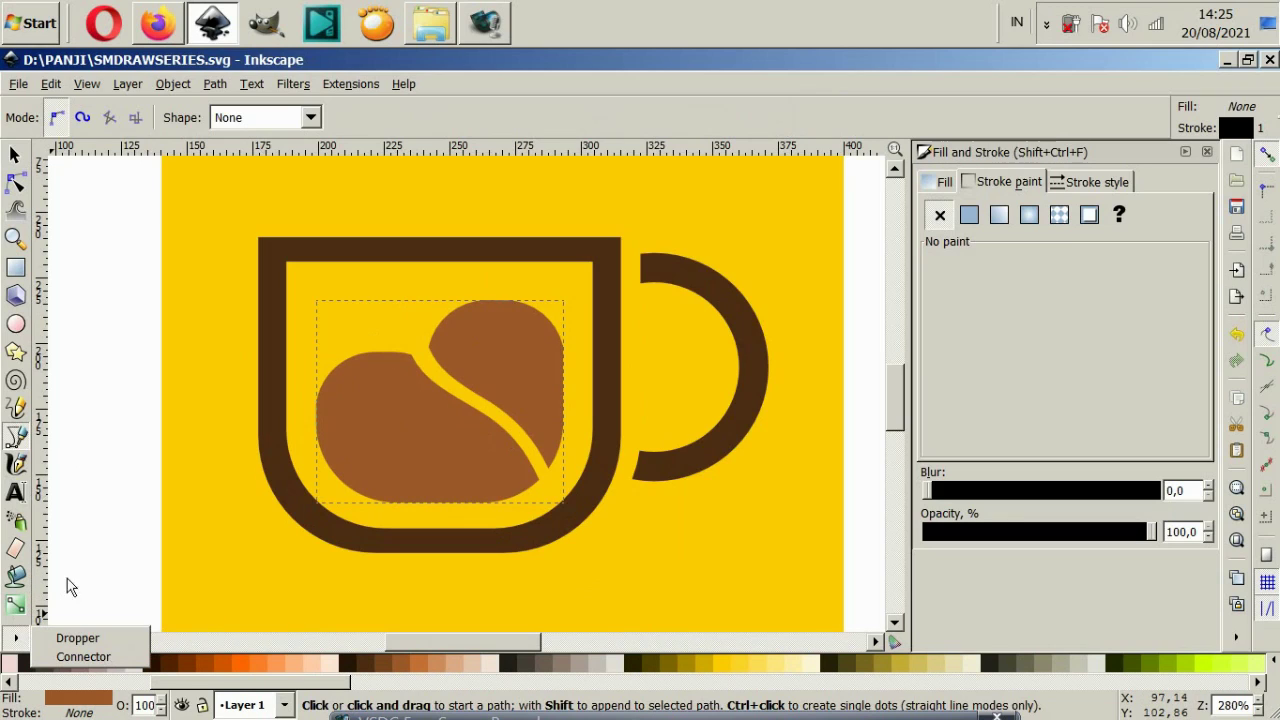
left_click(30, 625)
left_click(16, 606)
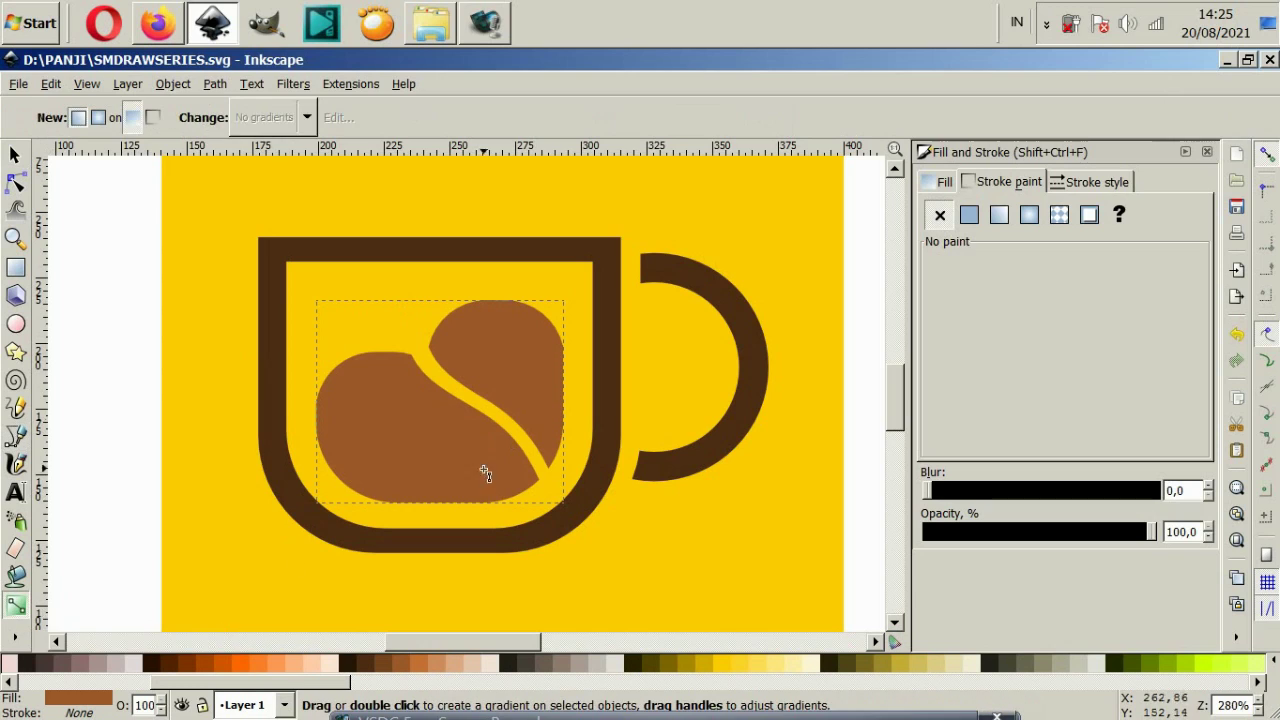
mouse_move(428, 285)
left_mouse_down()
mouse_move(437, 568)
mouse_move(428, 563)
left_mouse_up()
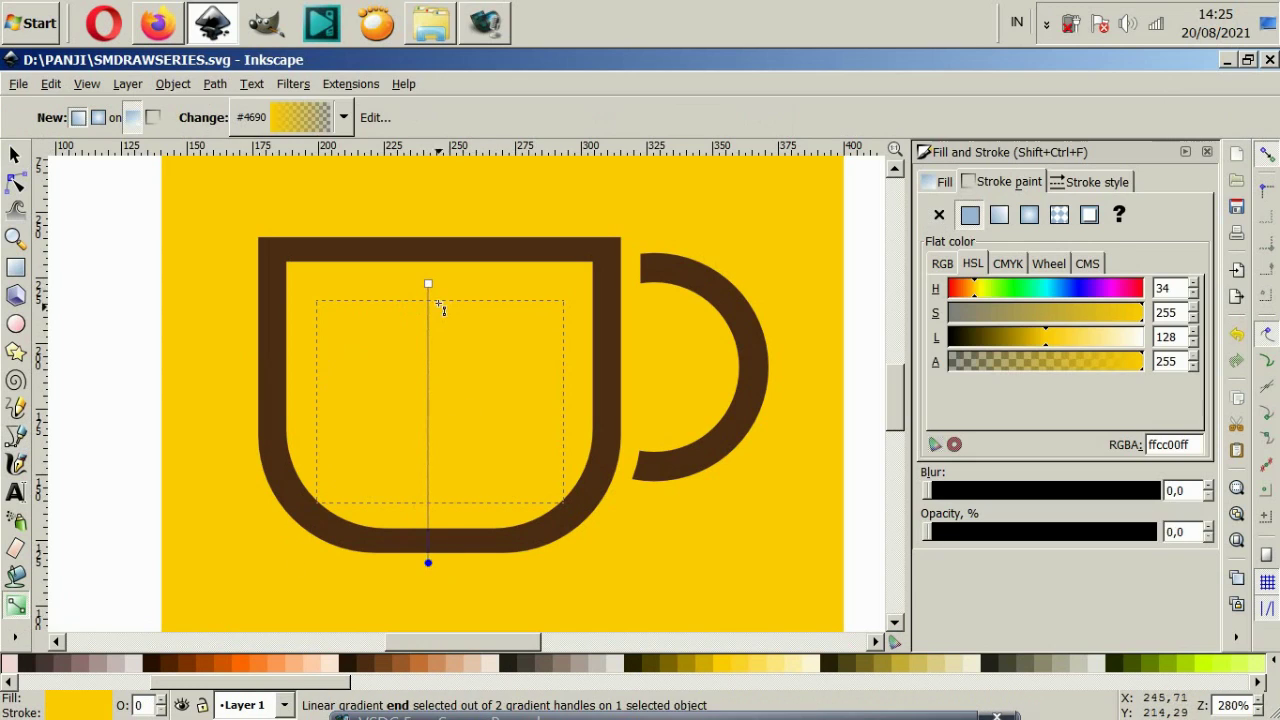
left_click(428, 284)
left_click(445, 662)
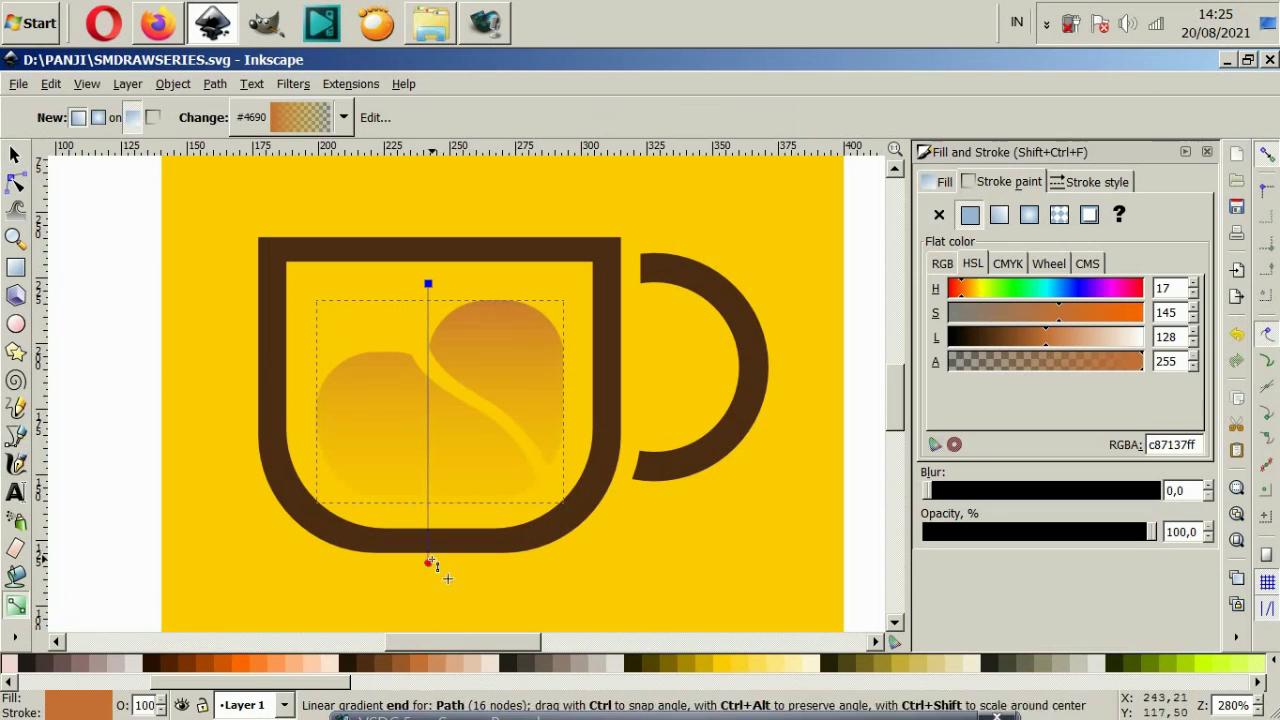
left_click(428, 562)
left_click(384, 664)
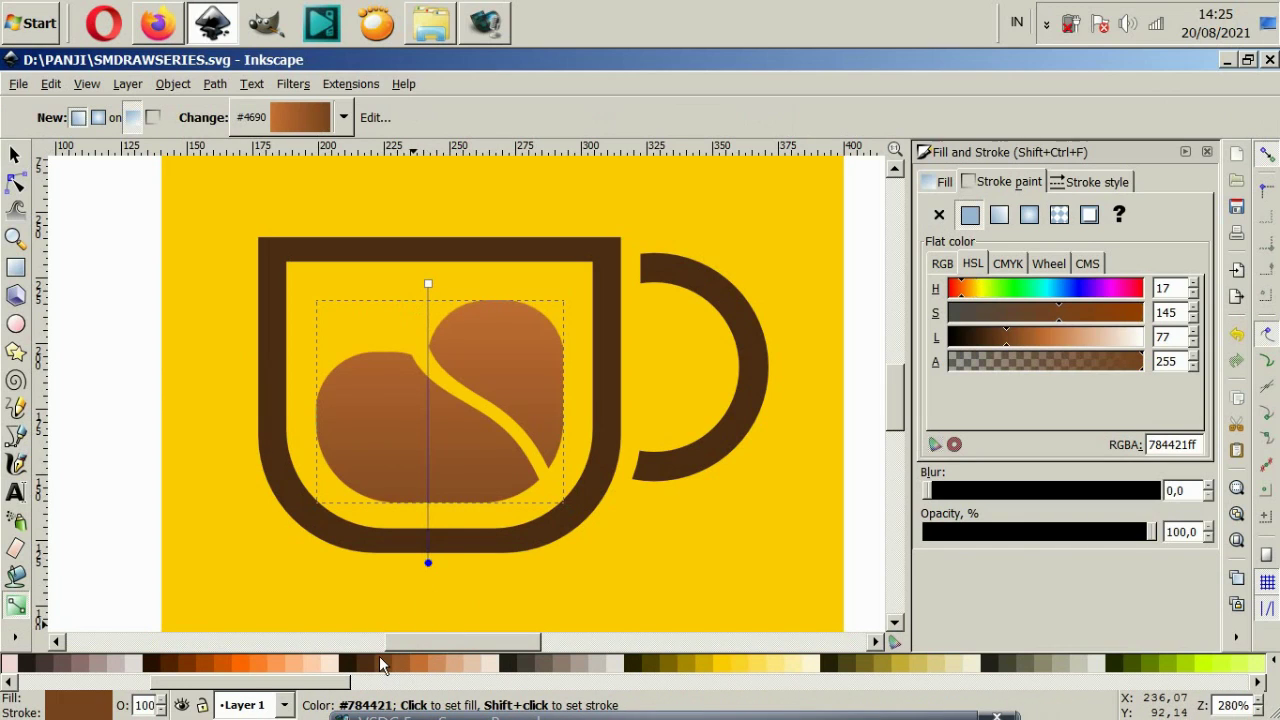
- Deselect the coffee shape and select the mug outline together with its handle
key("s")
left_click(106, 286)
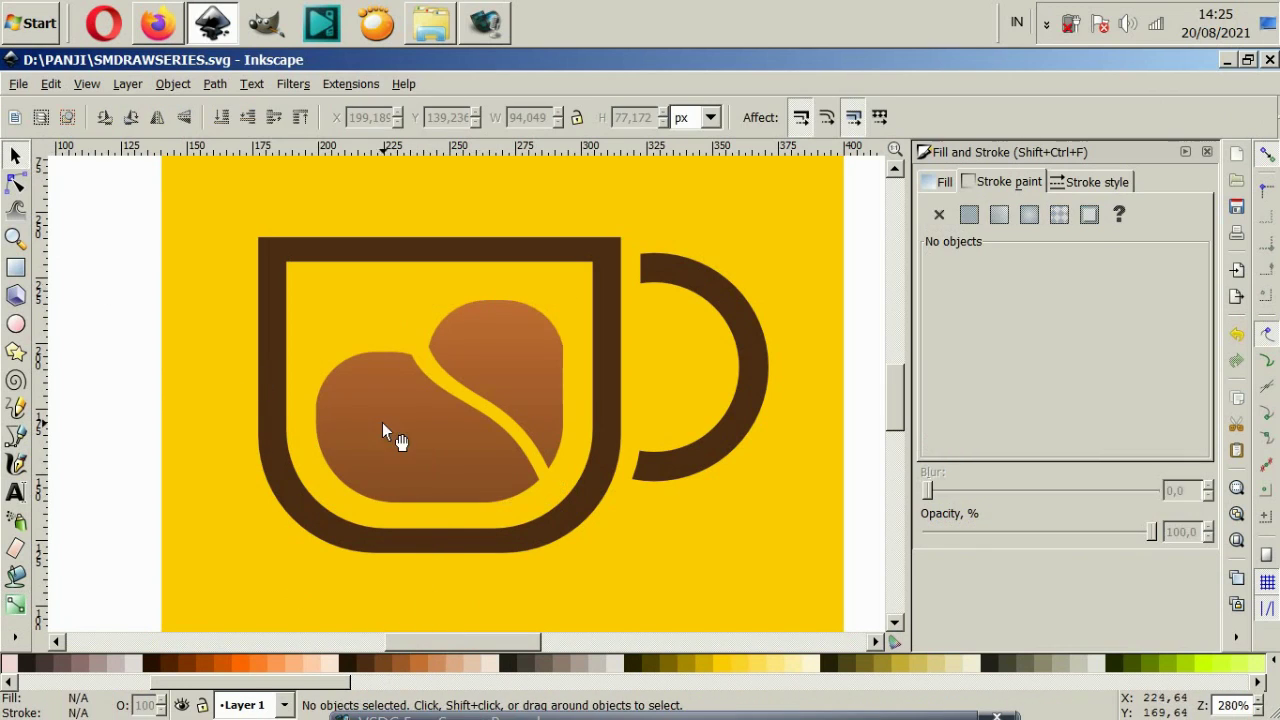
left_click(520, 545)
left_click(656, 465, "shift")
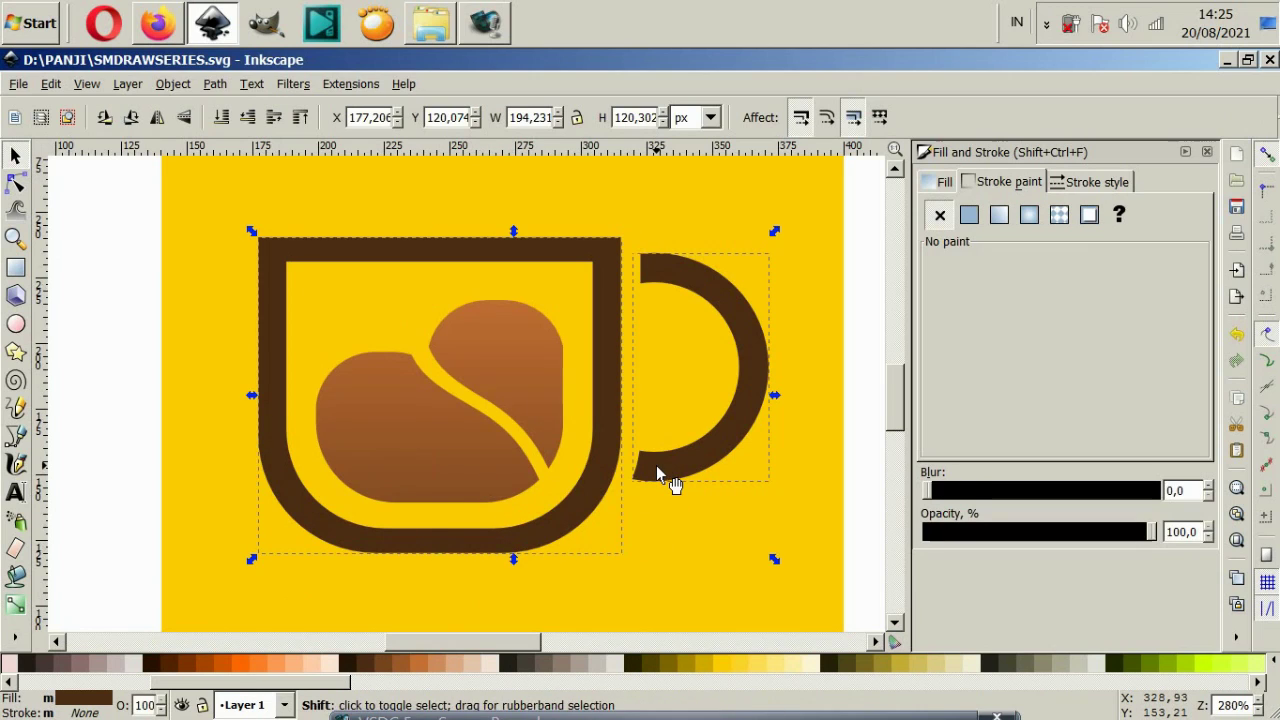
- Give the mug outline and handle a vertical gradient from brown #784421 at top to #28170B below
left_click(15, 605)
left_click_drag(485, 208, 485, 601)
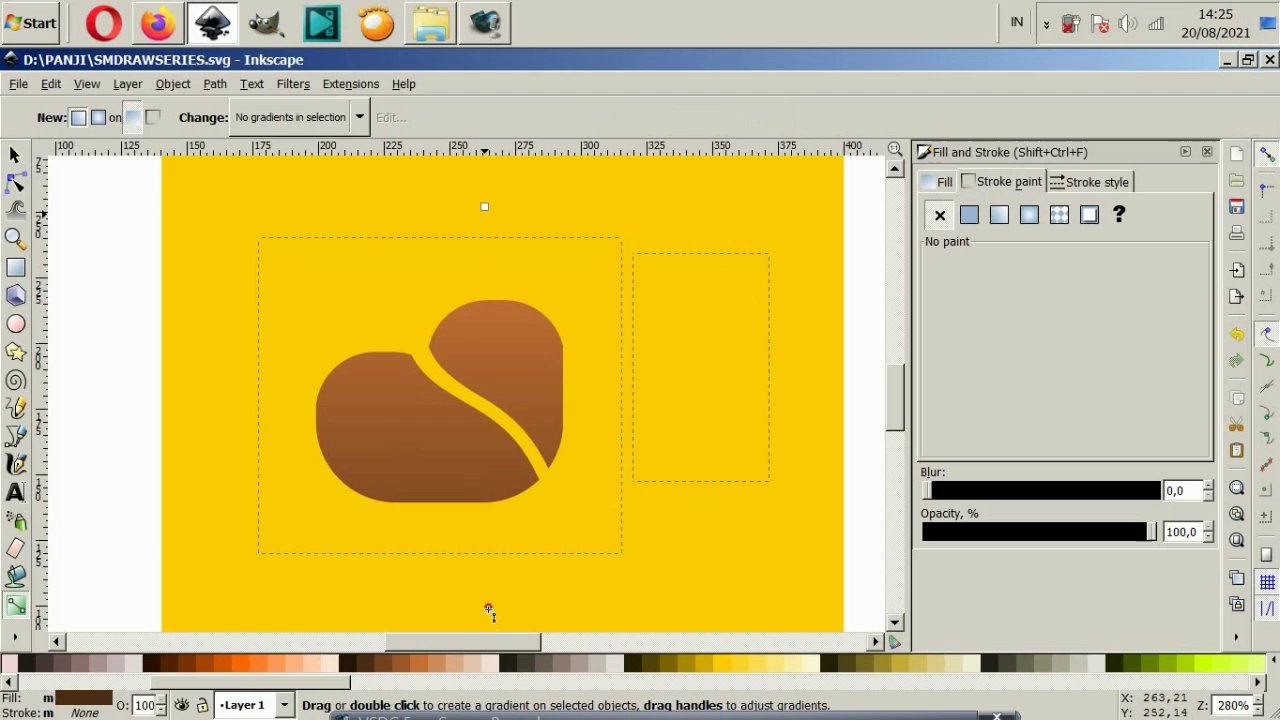
left_click(485, 207)
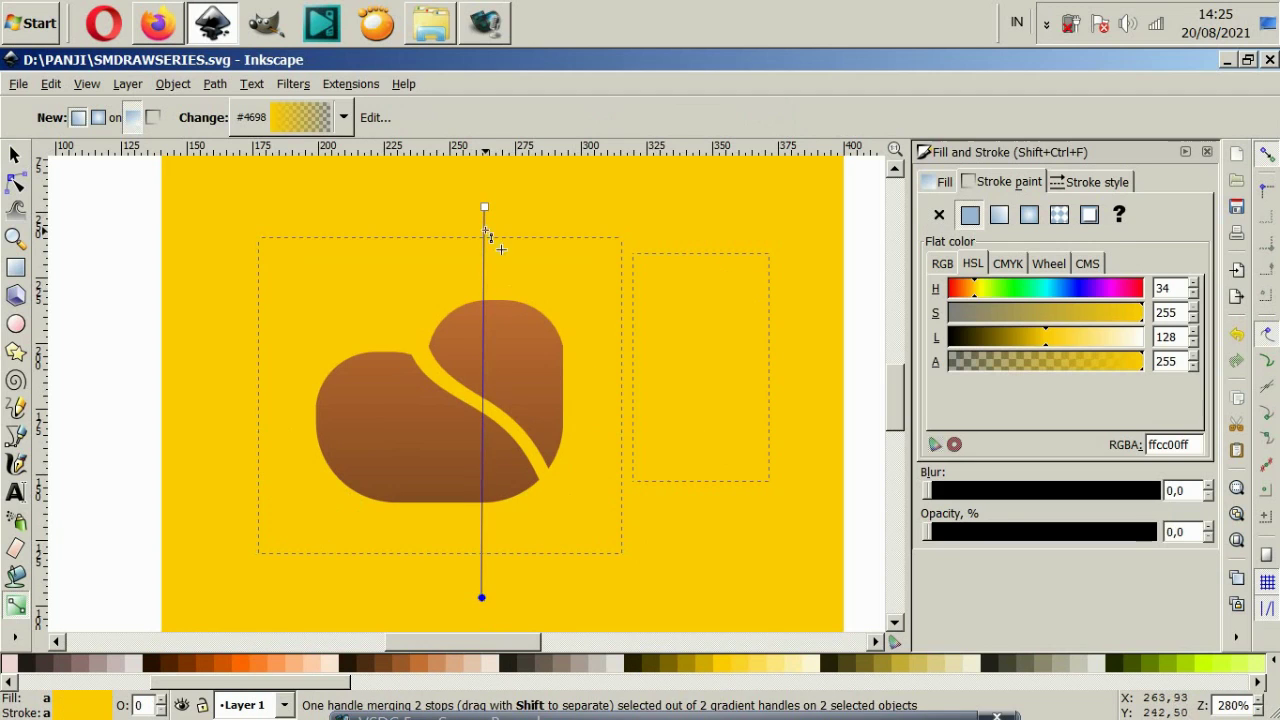
left_click(383, 666)
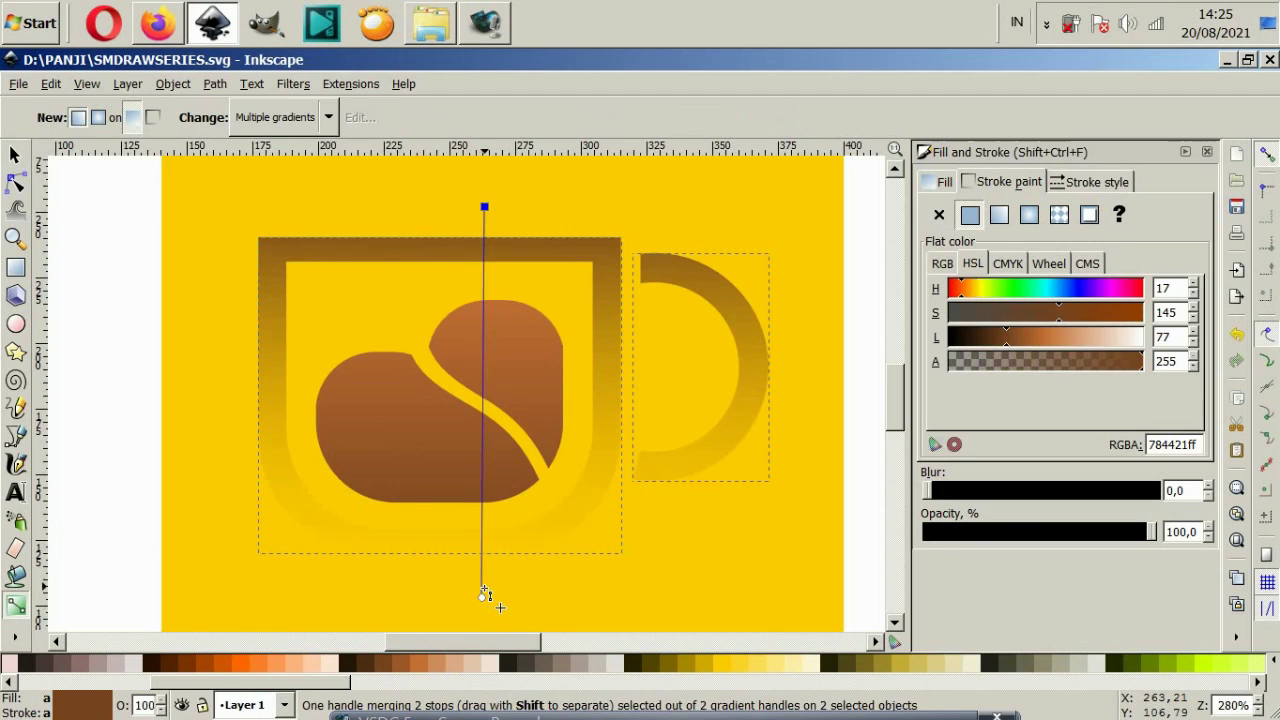
left_click(481, 597)
left_click(349, 659)
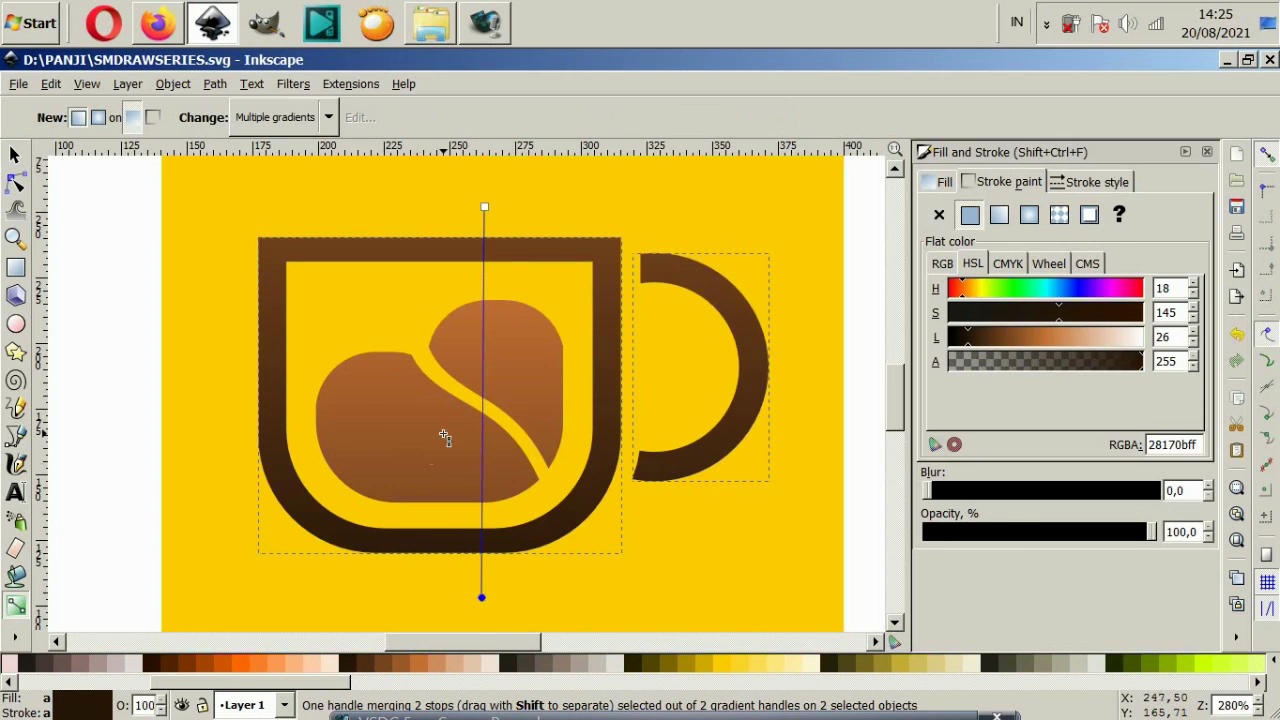
scroll(447, 433, "down", 2, "ctrl")
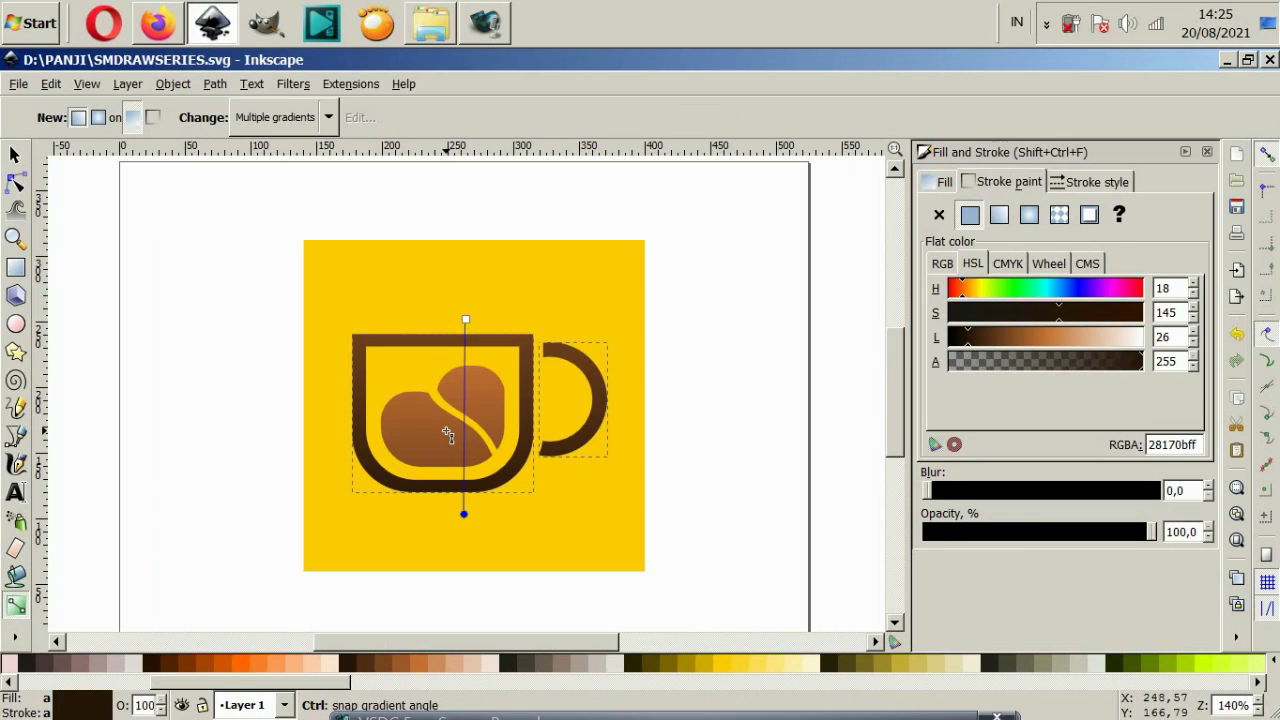
left_click(15, 155)
left_click(298, 425)
scroll(399, 435, "right", 2)
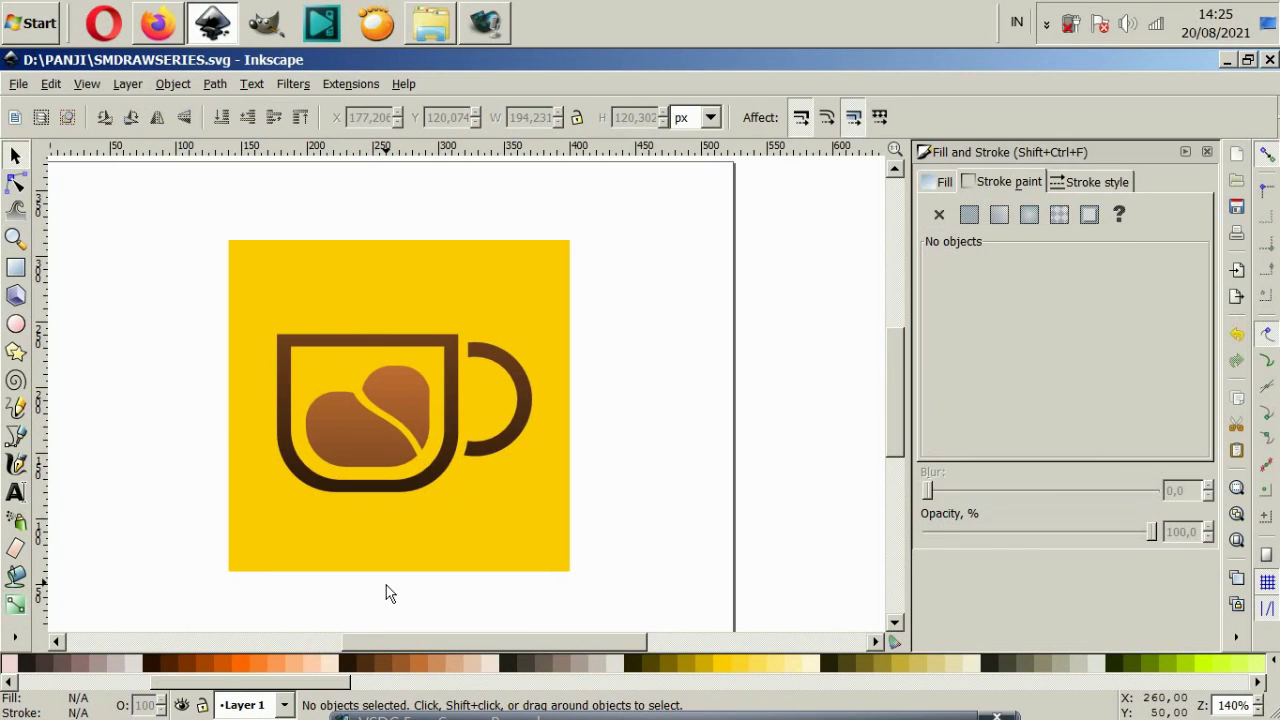